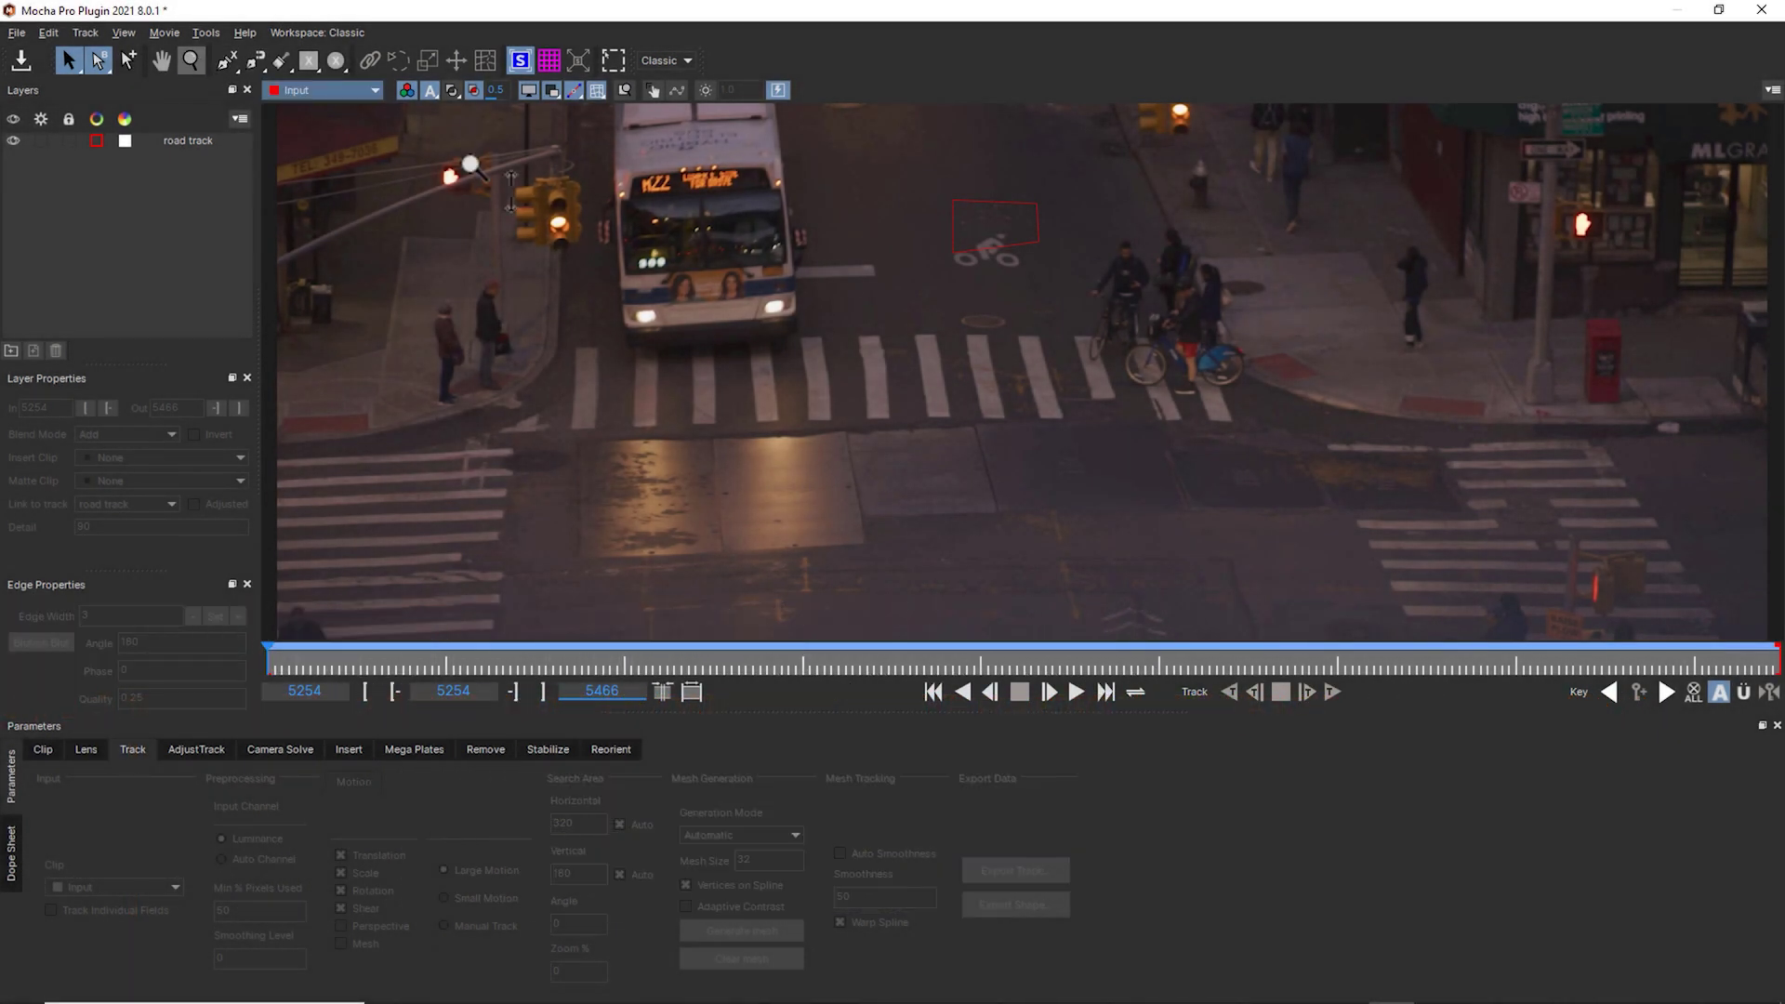
Zoom out and pan the viewer slightly, then play the crosswalk clip forward.
click(190, 61)
scroll(841, 370, down, 3)
scroll(950, 300, down, 1)
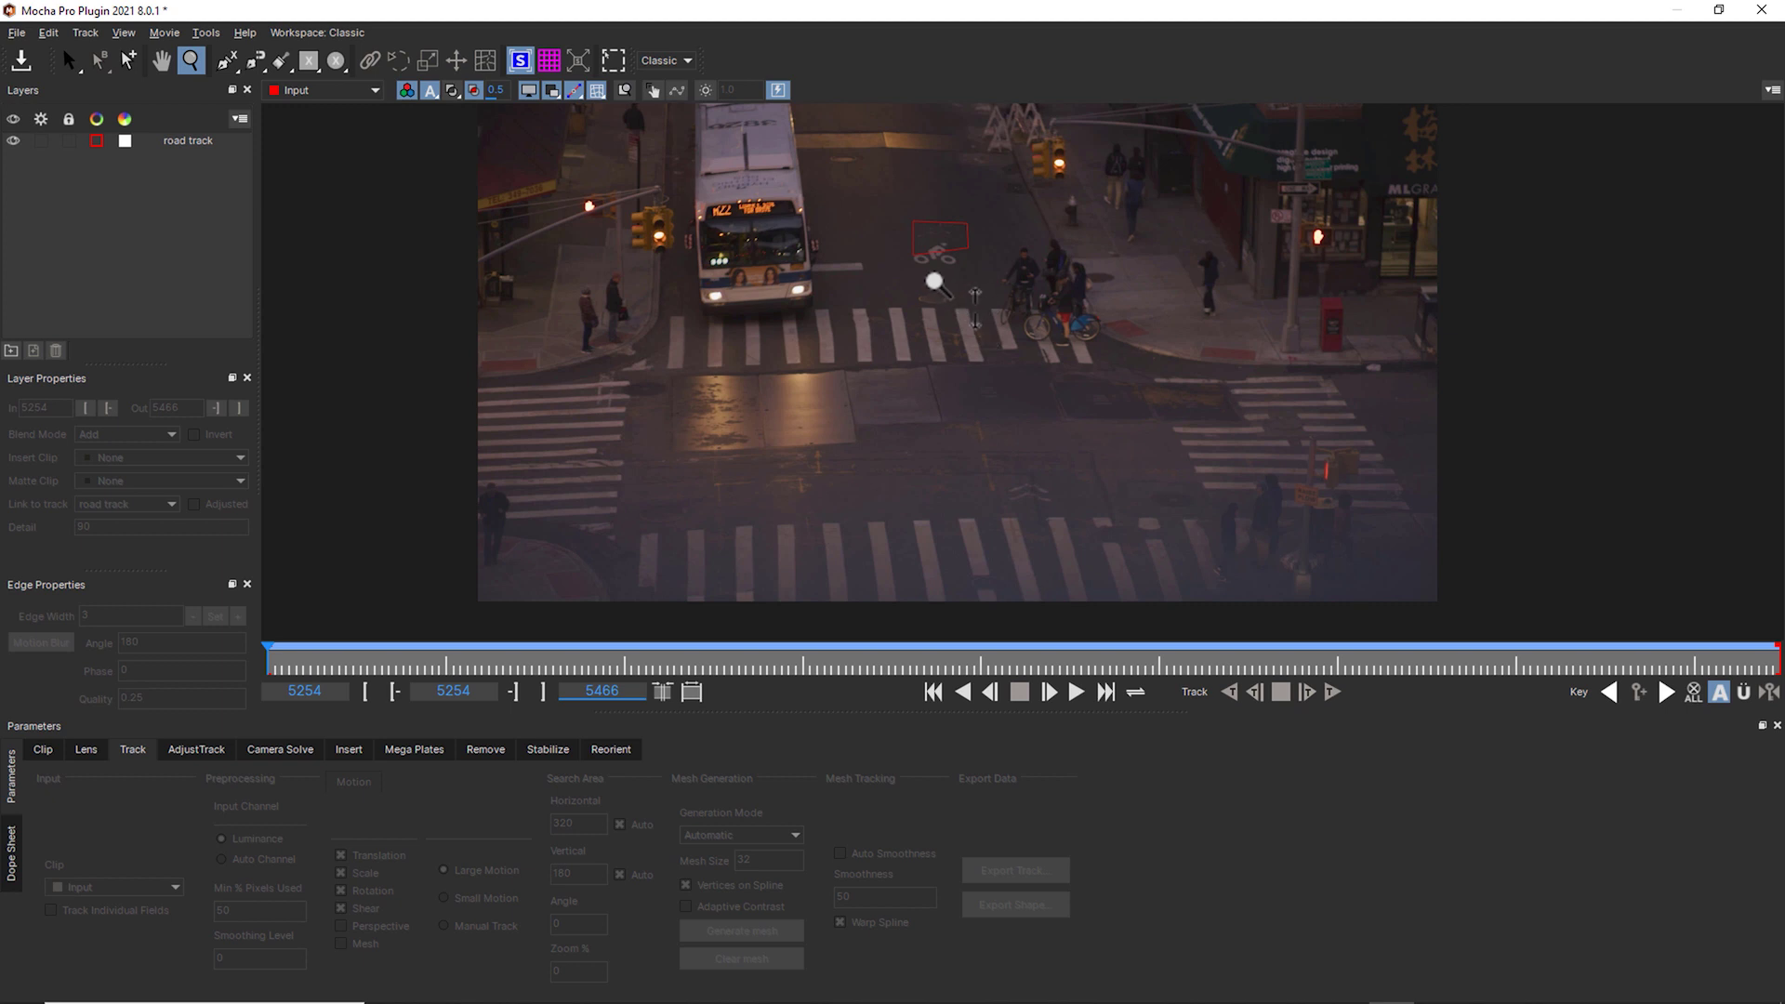
drag(944, 290, 948, 298)
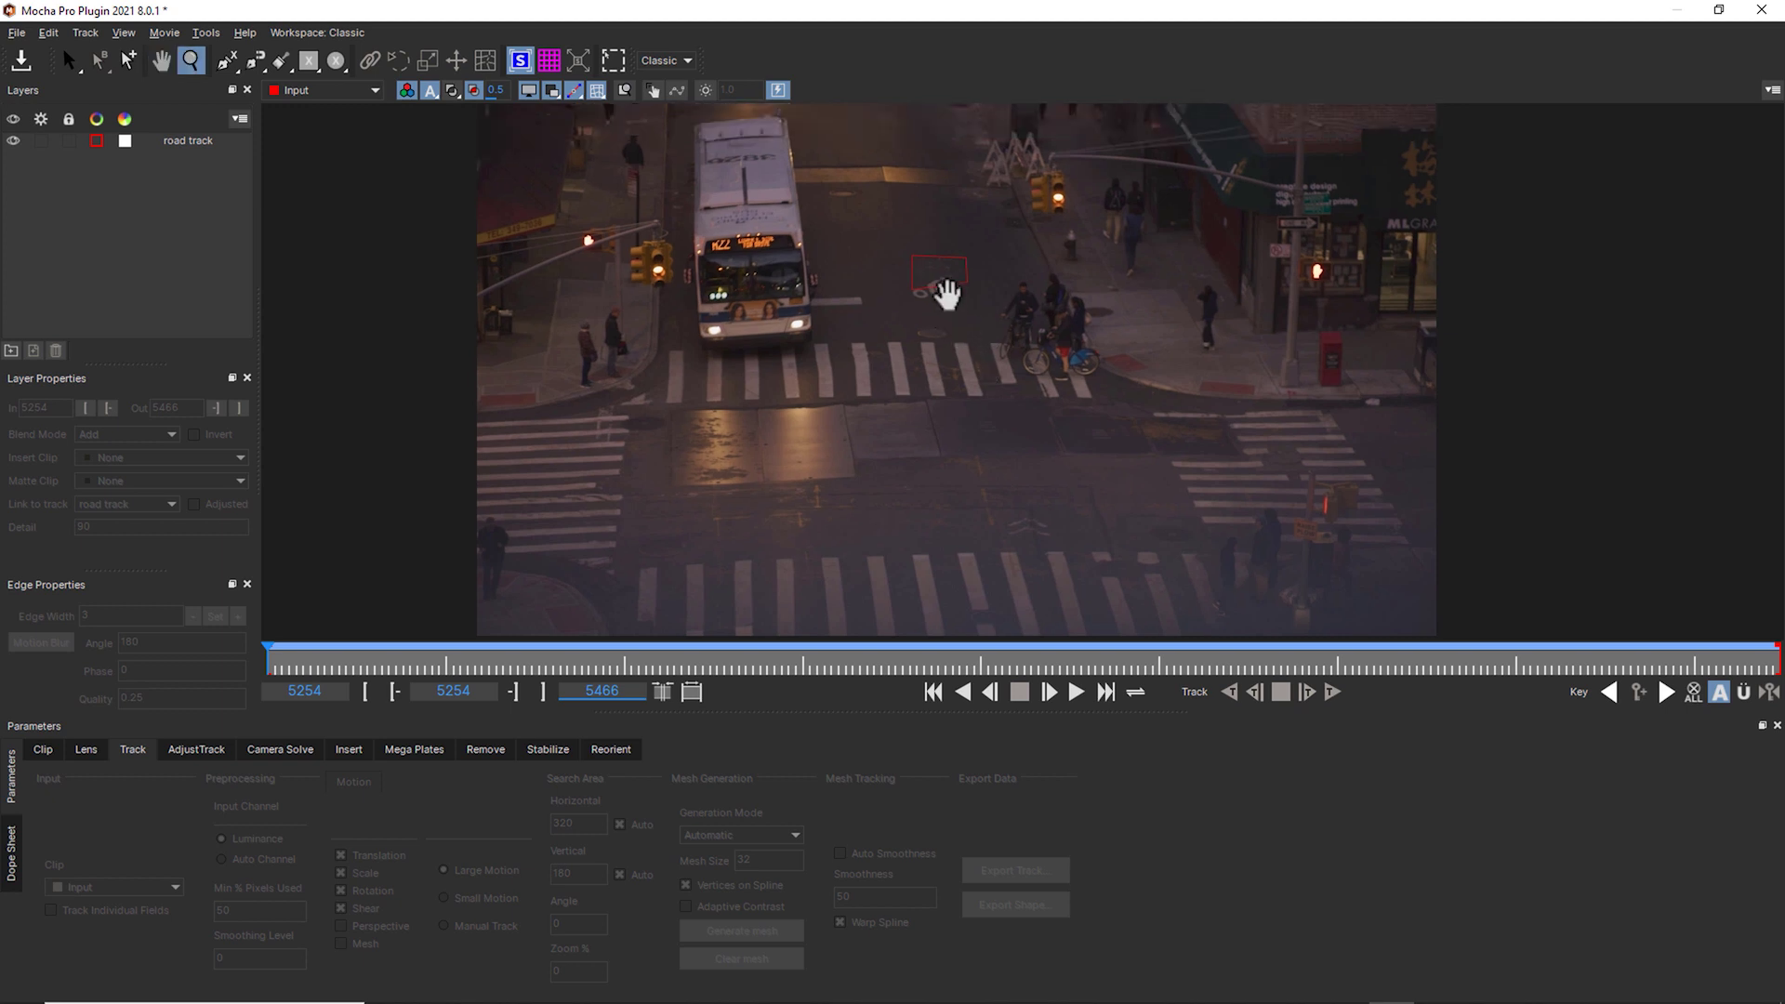
click(1076, 691)
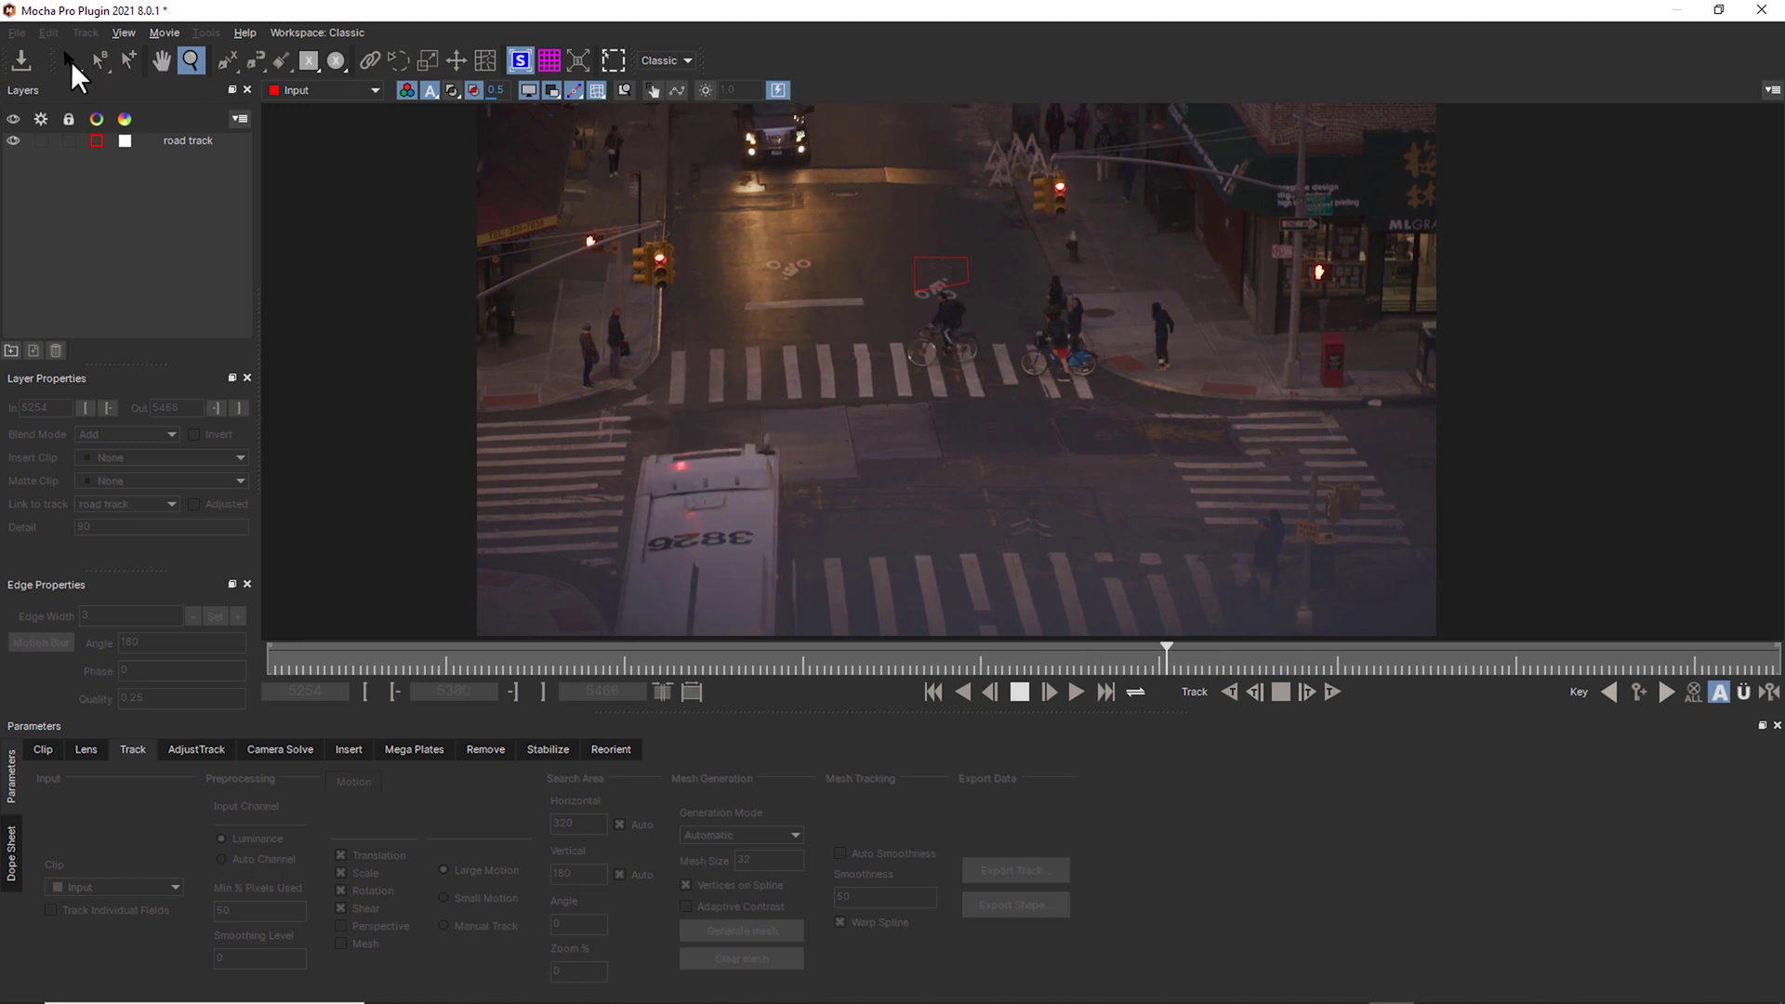
Select the road track layer's shape with the Select tool and return to frame 5254.
click(68, 61)
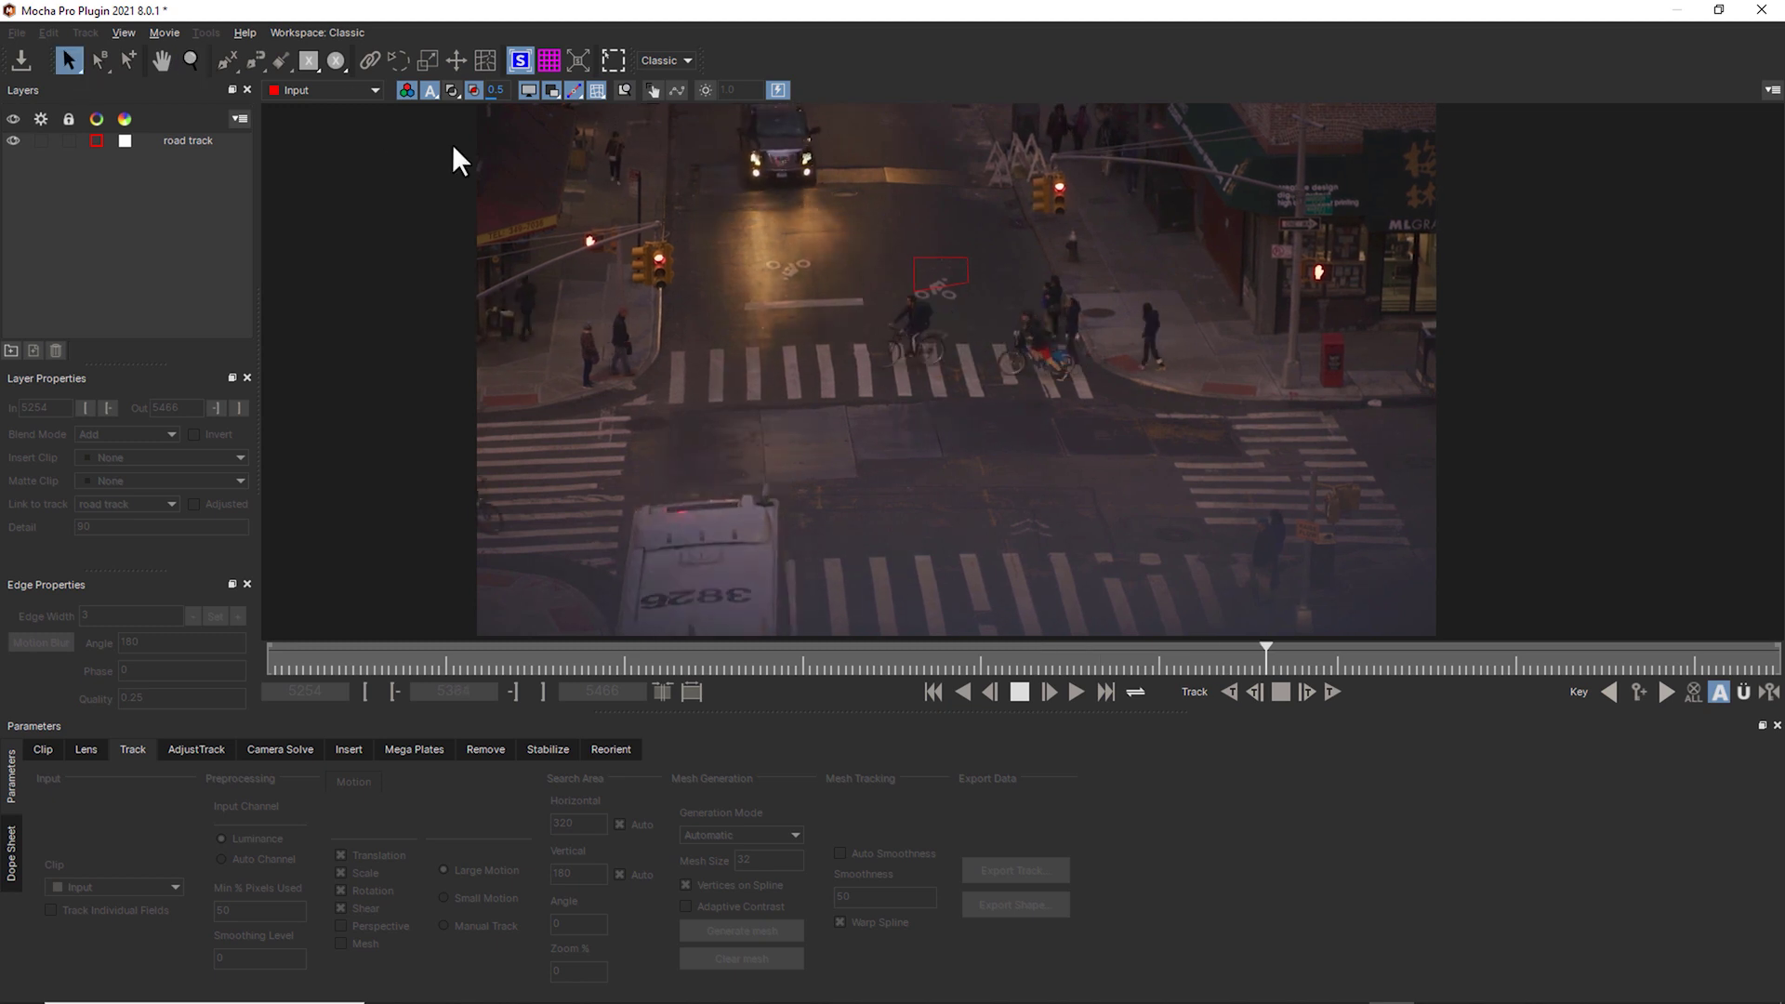
click(927, 265)
key(Home)
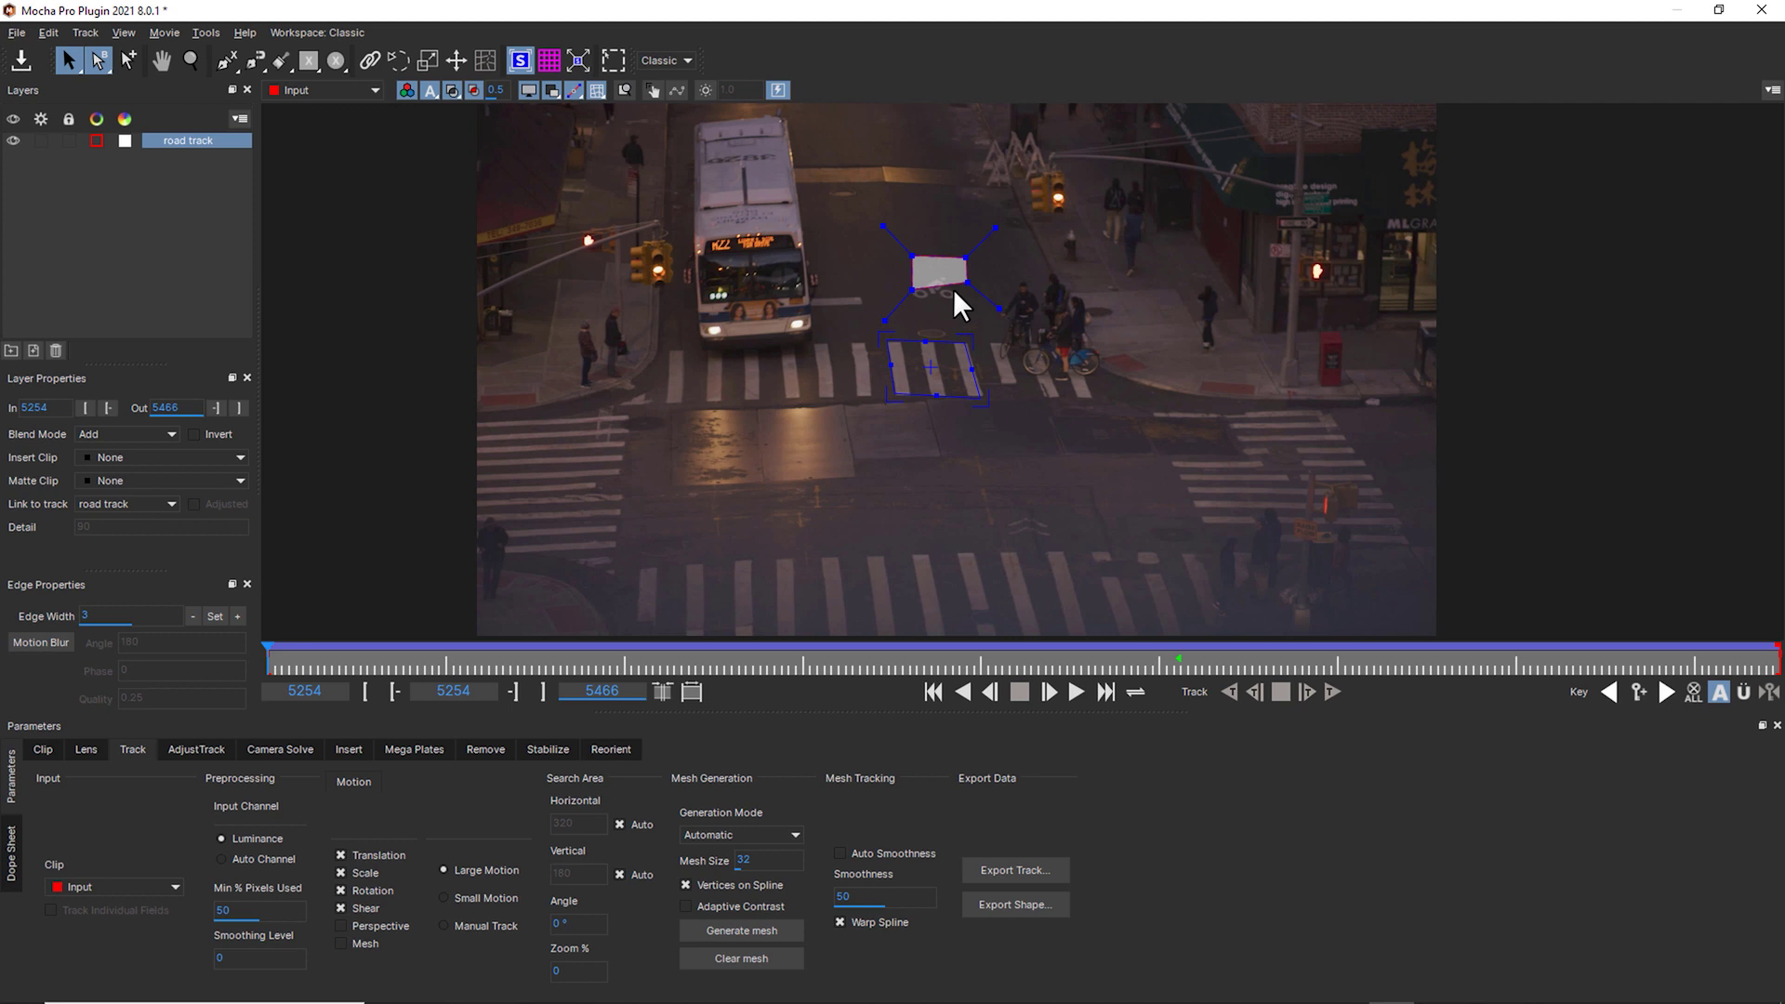
Play the clip forward to check the road track surface stays locked to the crosswalk.
click(1076, 692)
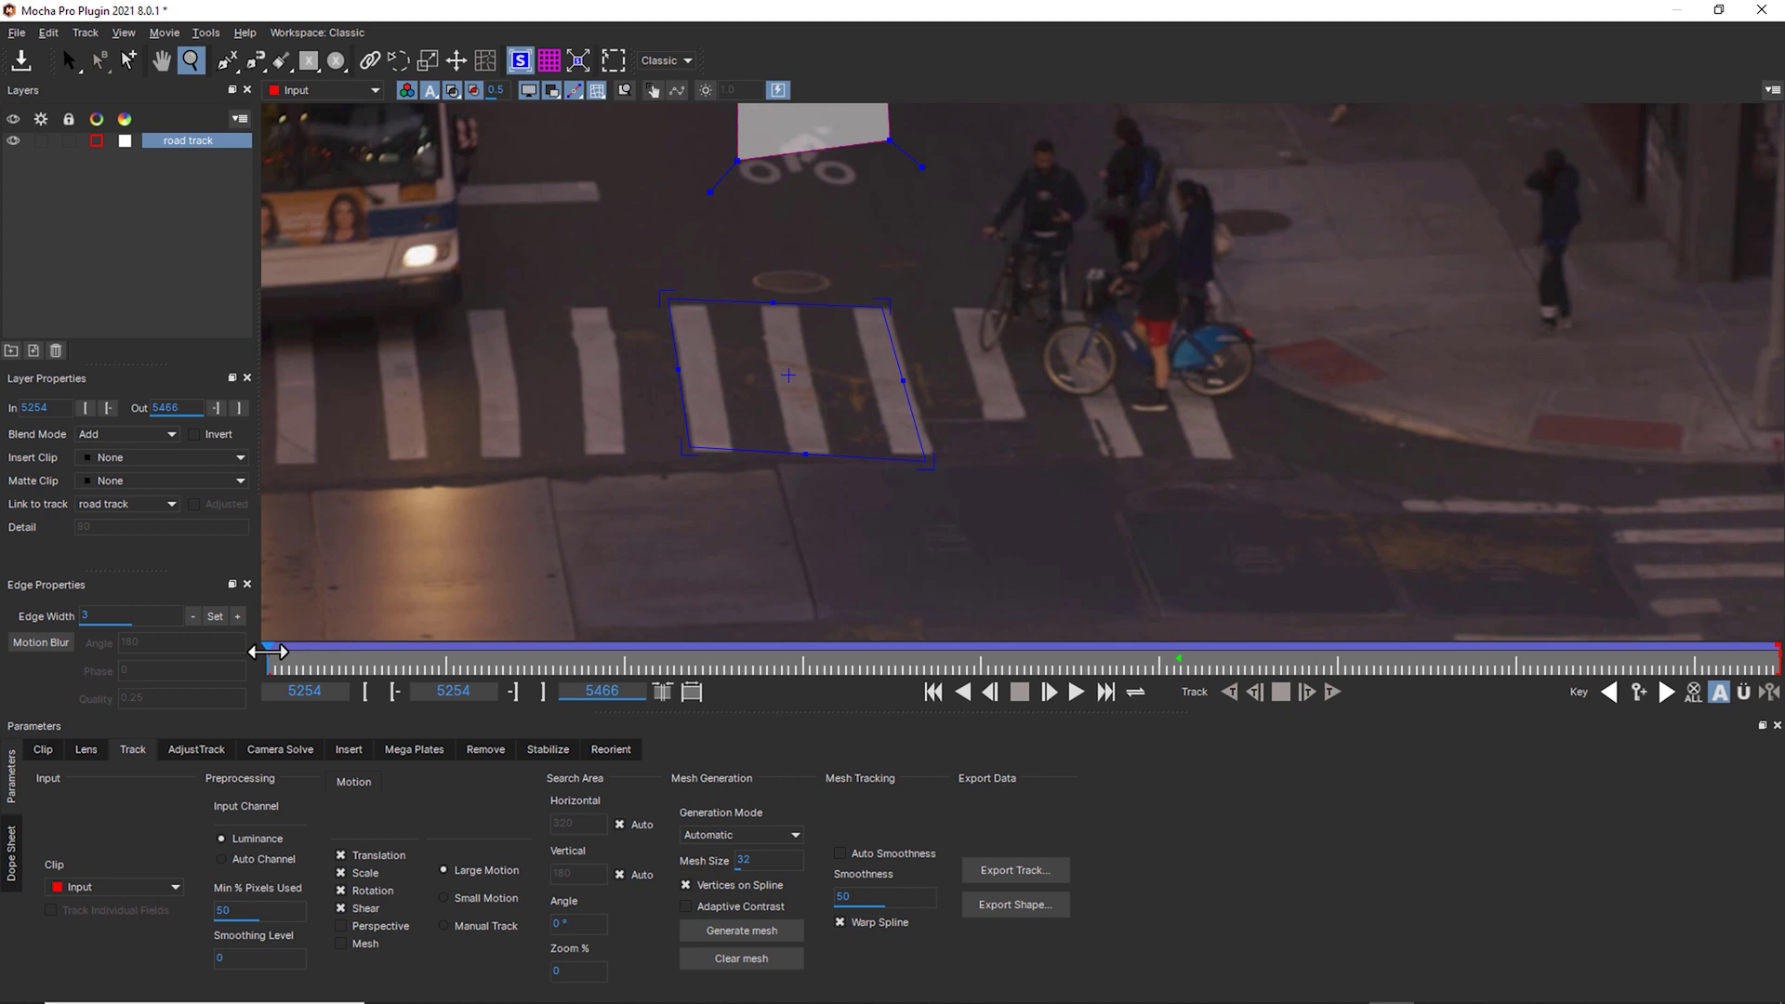
Go to the last frame, 5466, switch to the Select tool and open AdjustTrack.
drag(267, 652, 1776, 651)
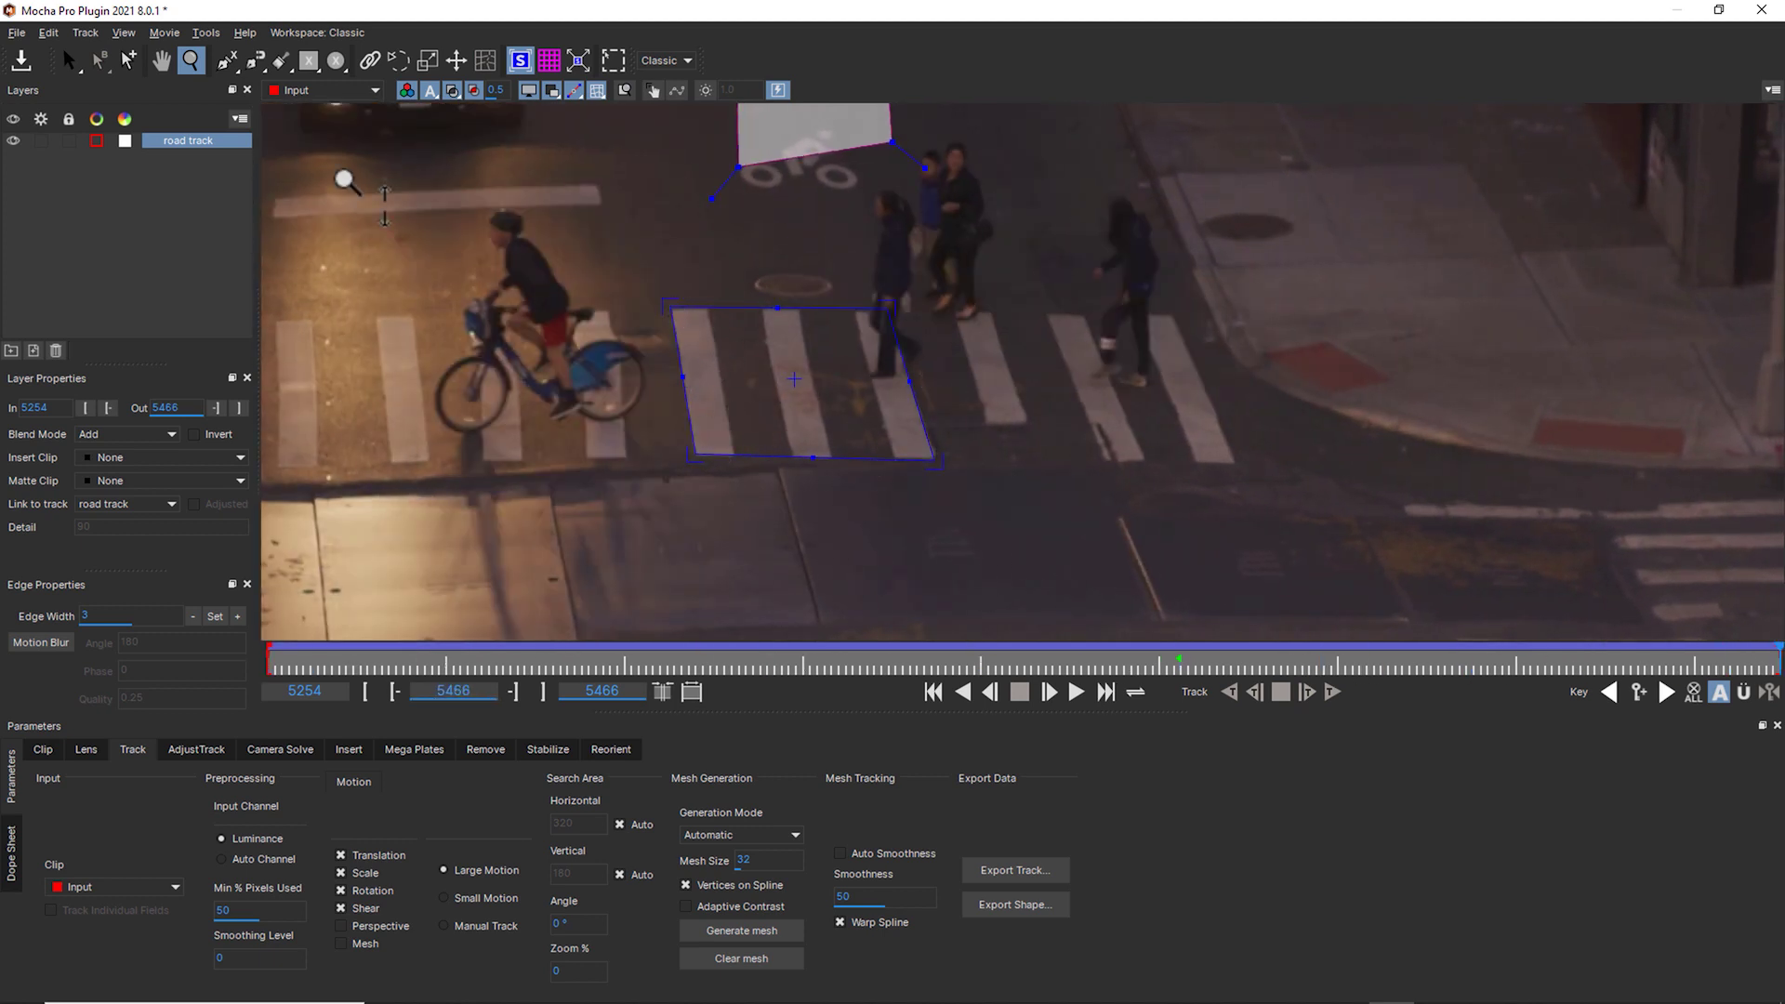
click(65, 59)
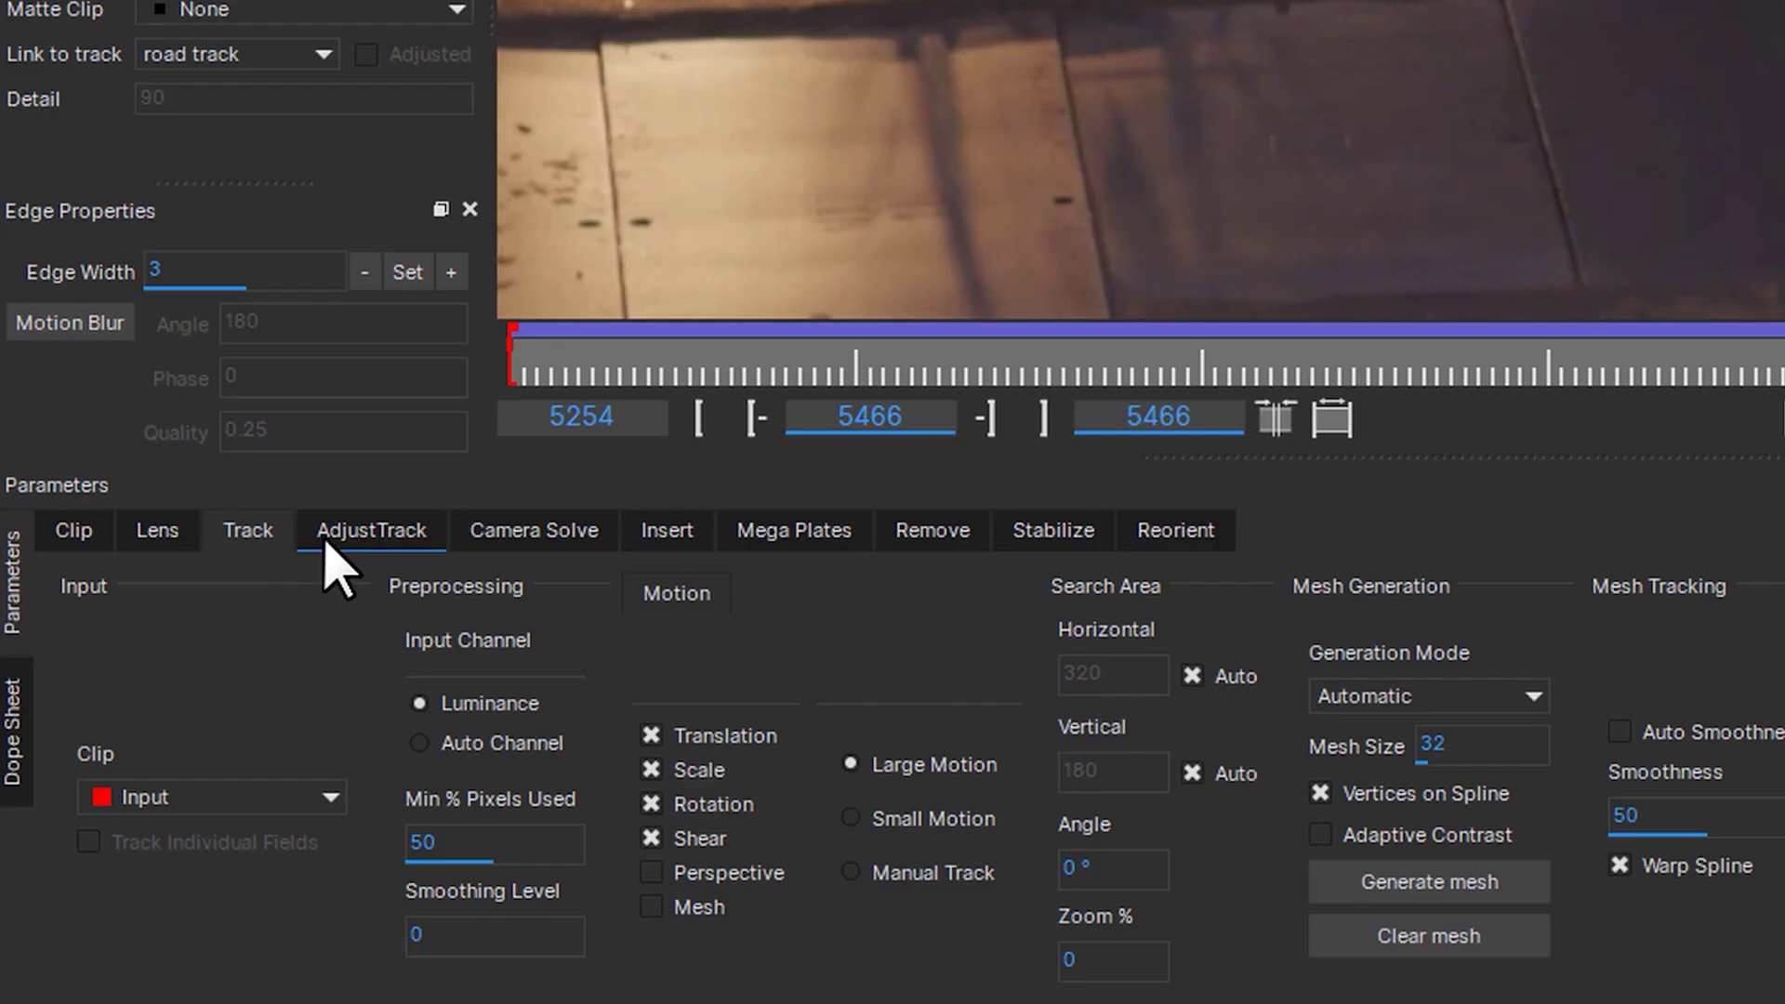
click(198, 752)
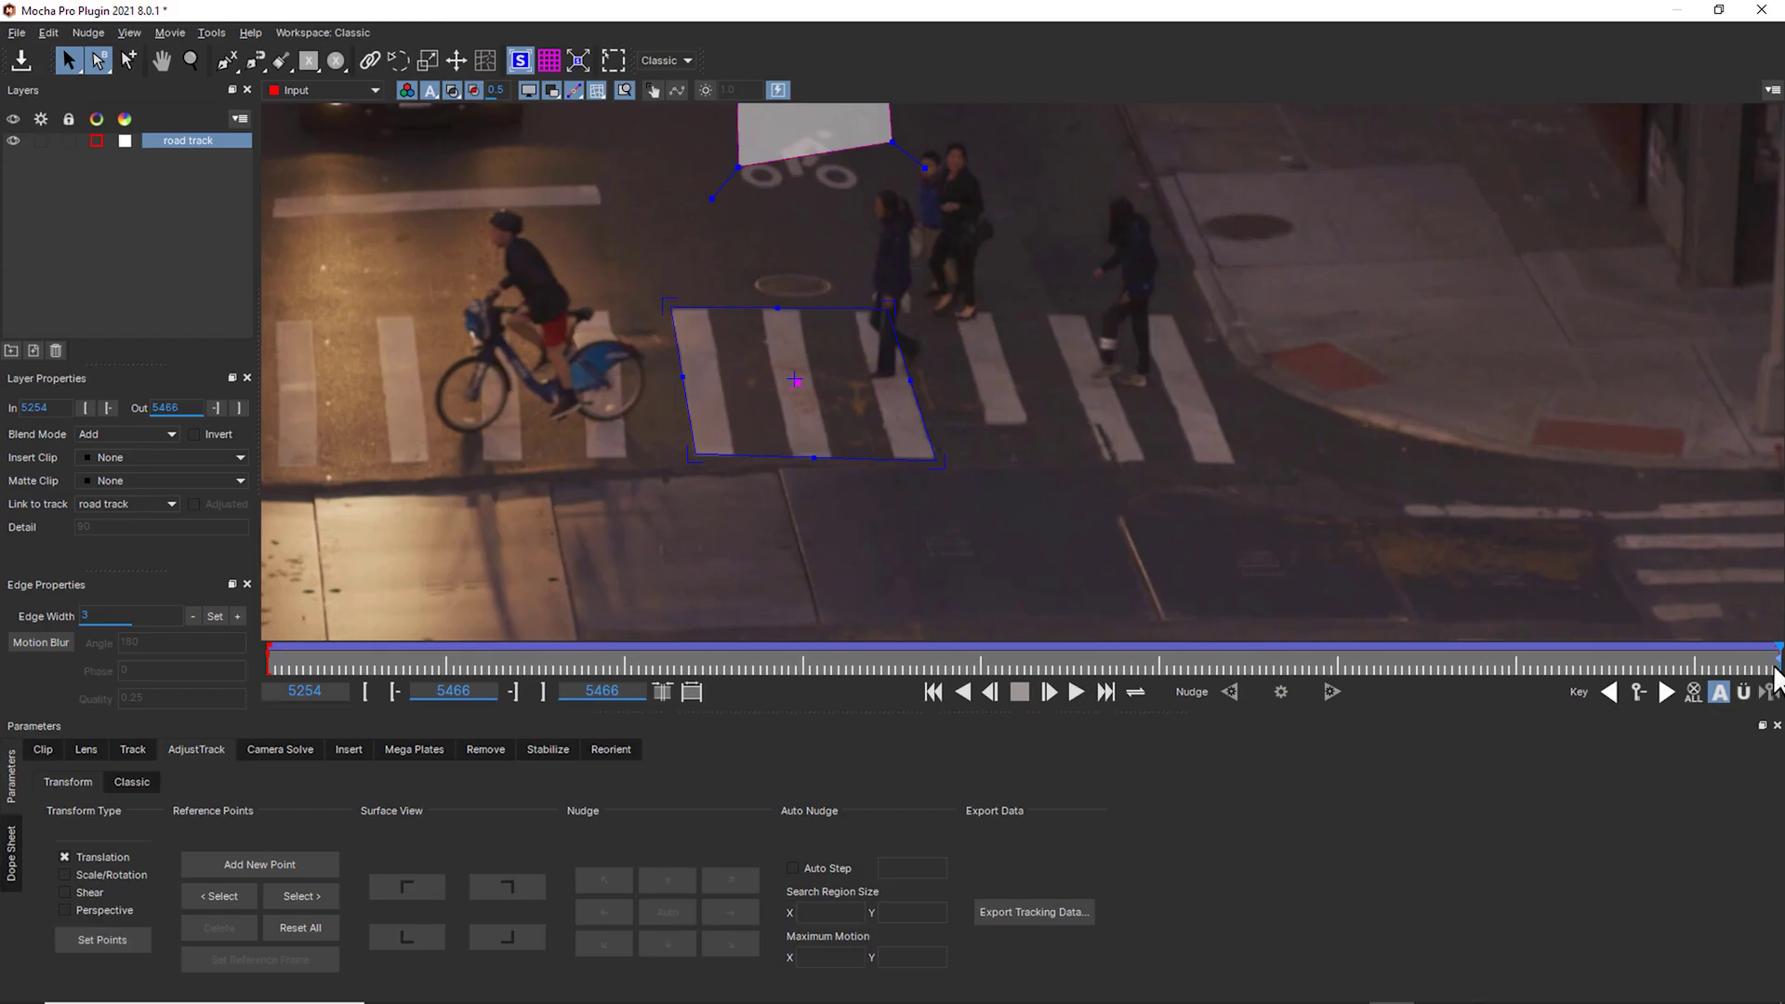
Place the surface's reference point on the crosswalk at frame 5446 and lock in reference points at frame 5466.
drag(1702, 661, 1638, 661)
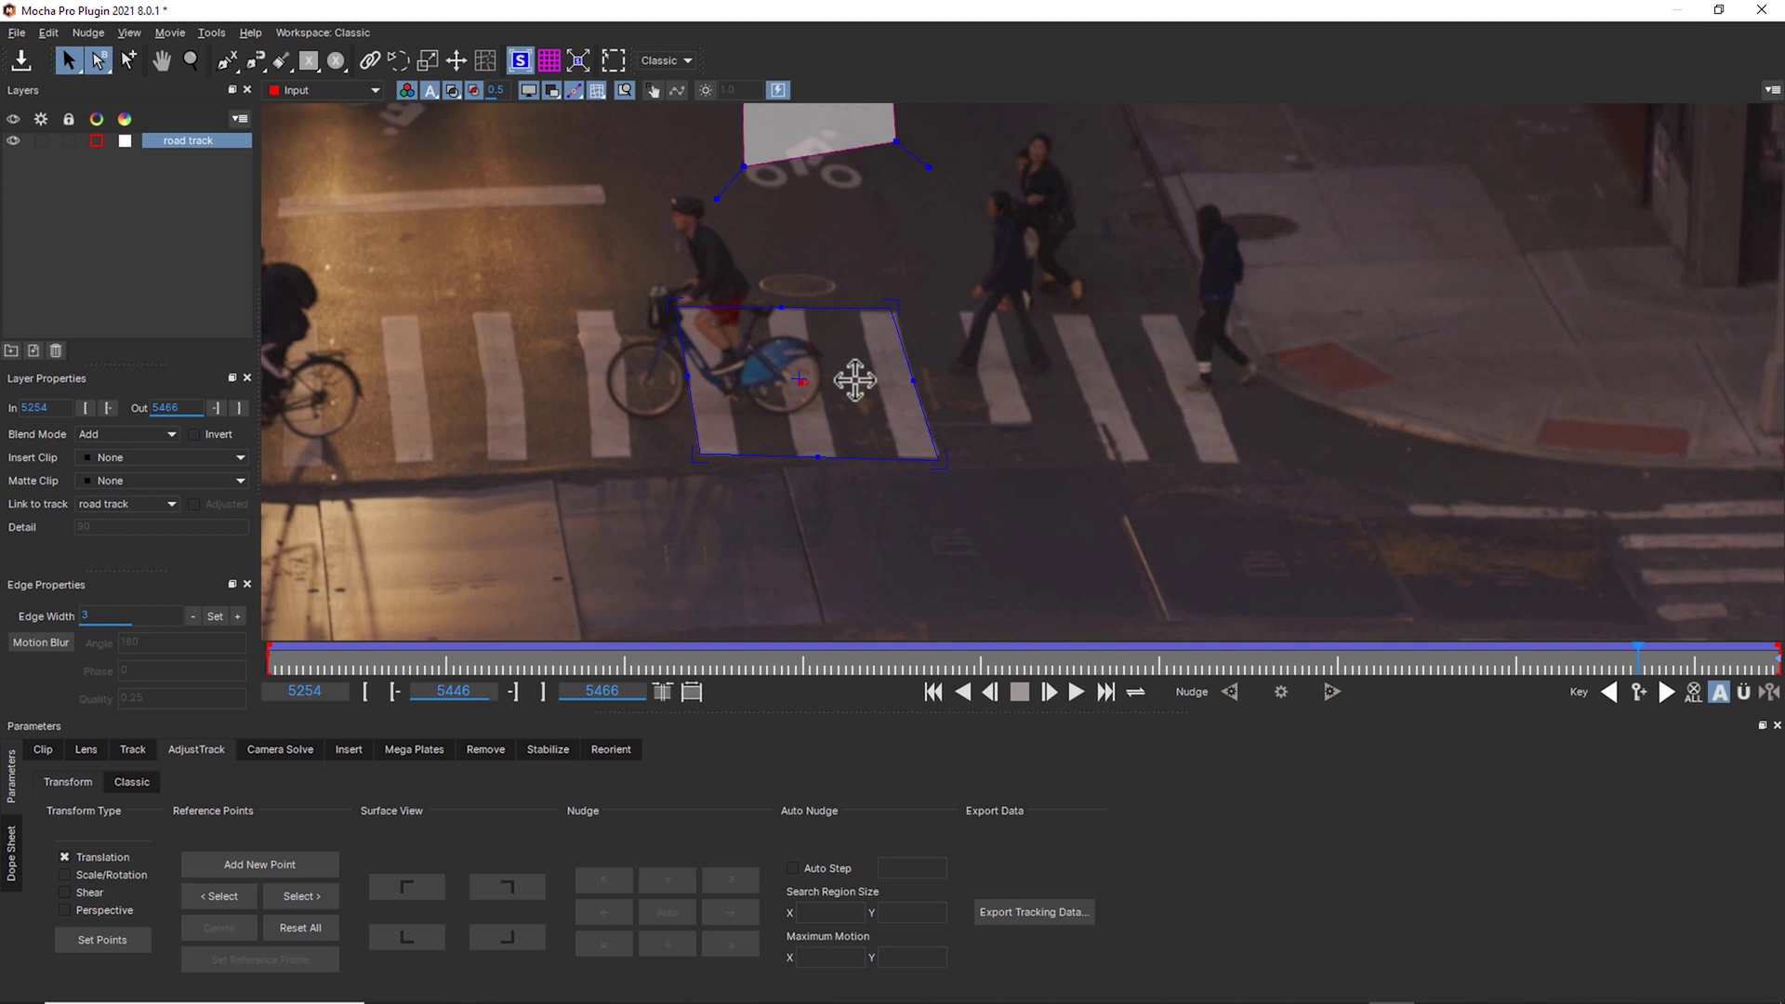
click(848, 372)
drag(829, 399, 1069, 209)
drag(1275, 405, 796, 402)
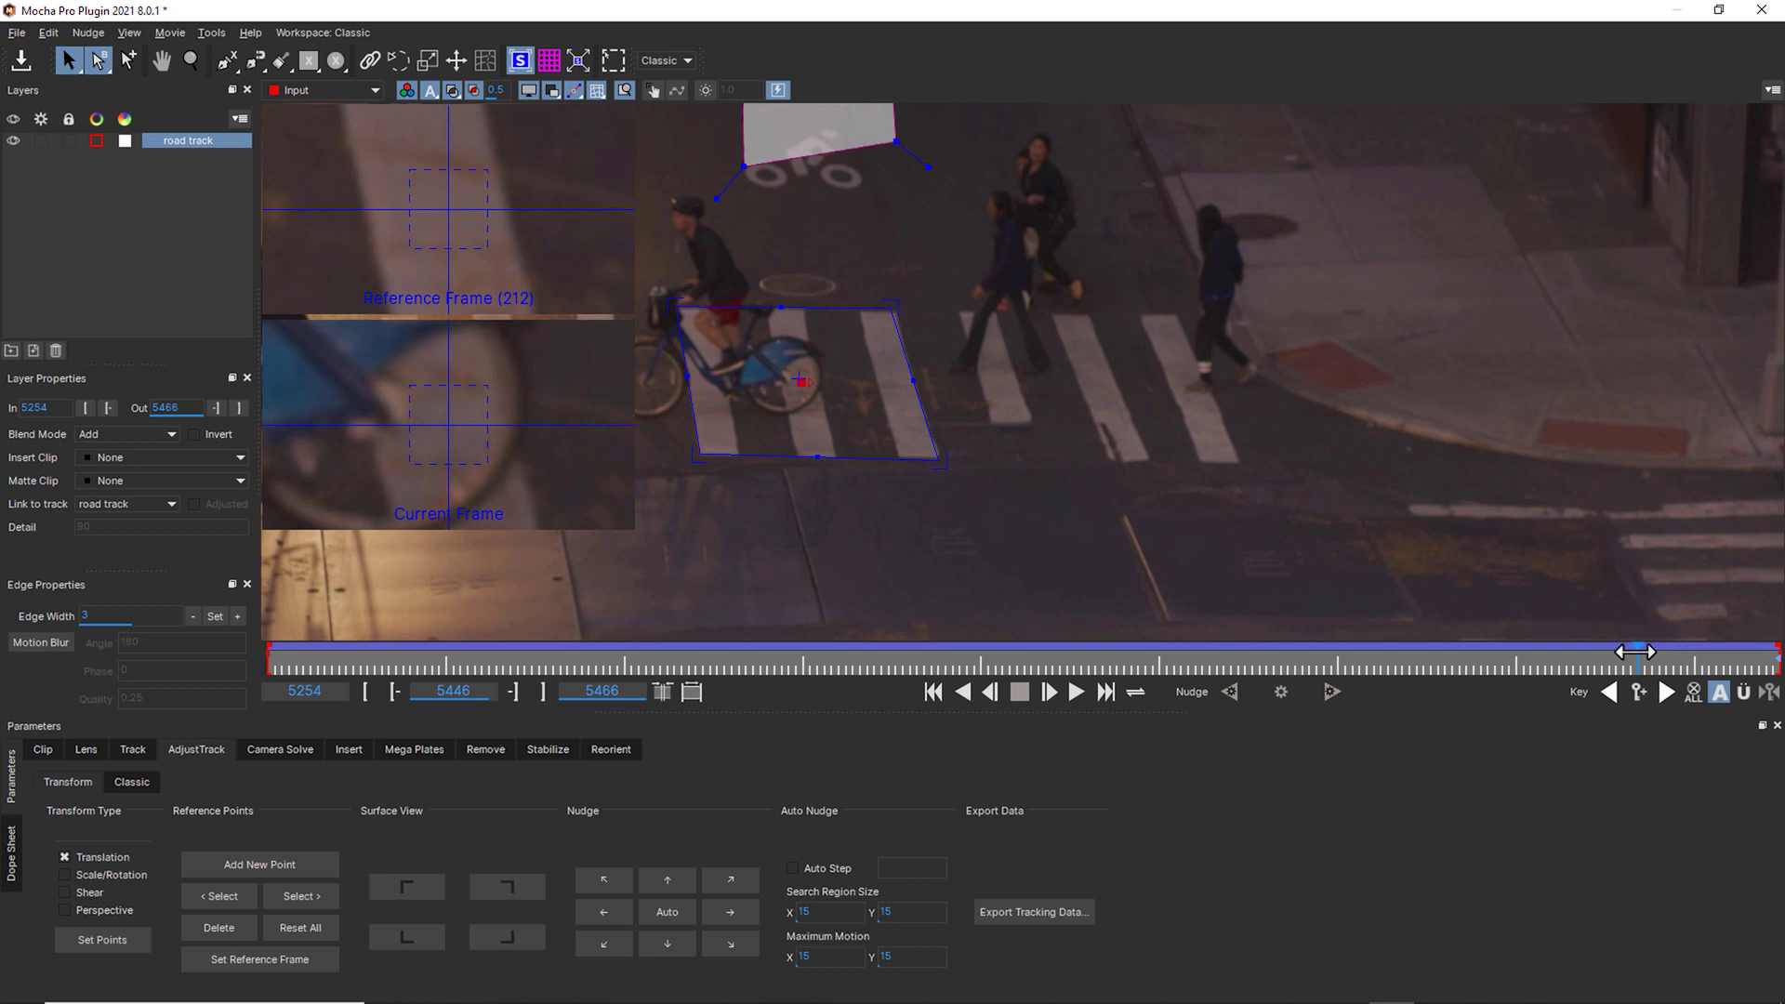
drag(1634, 652, 1776, 652)
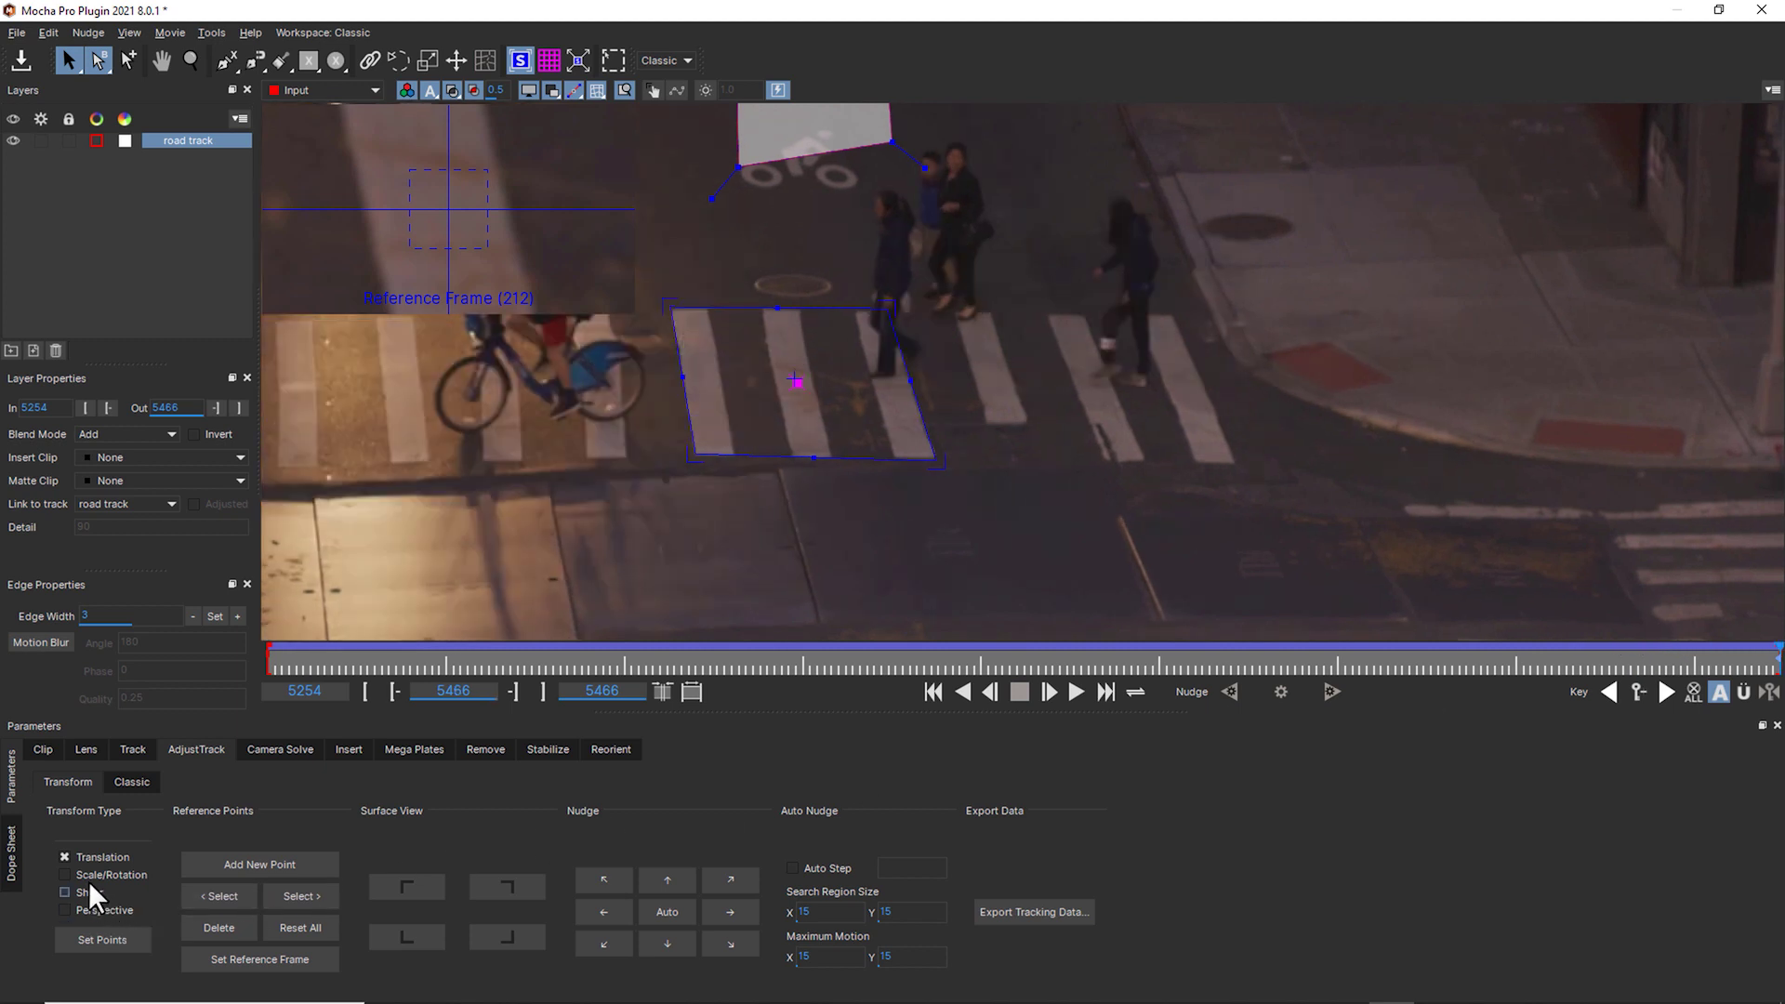
click(117, 933)
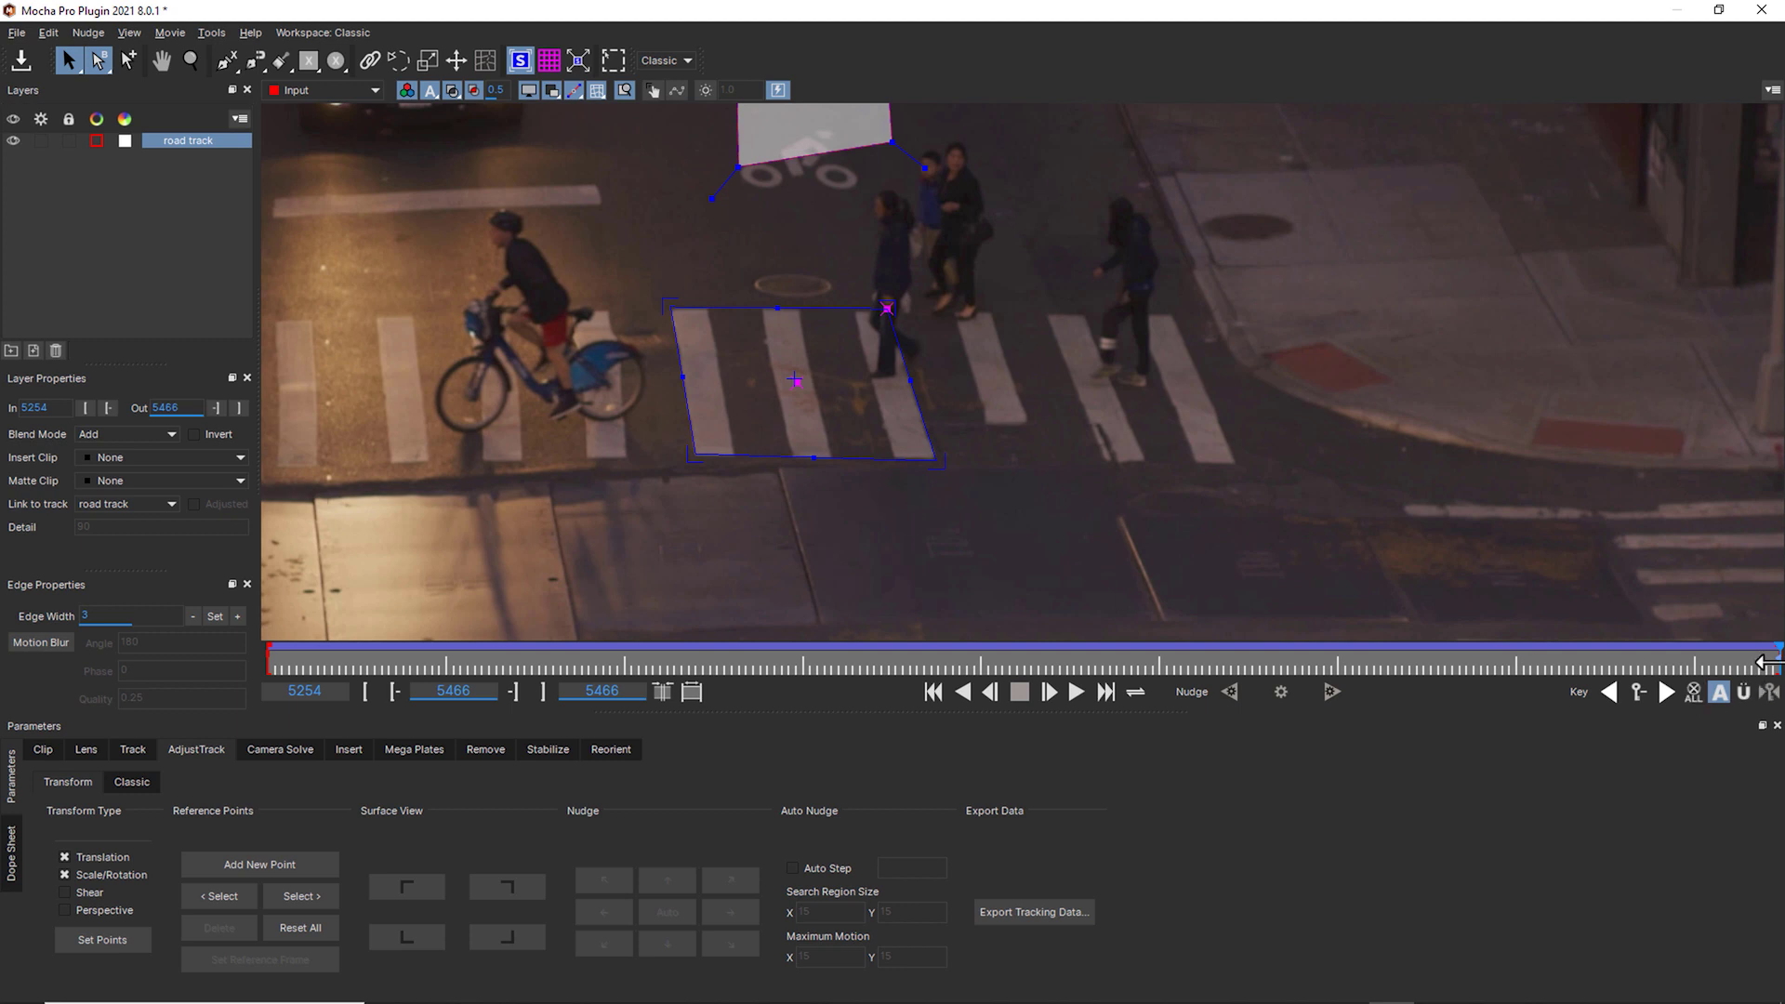
Test-stretch the top-right corner at frame 5443, undo it, and return to frame 5466.
drag(1685, 661, 1616, 662)
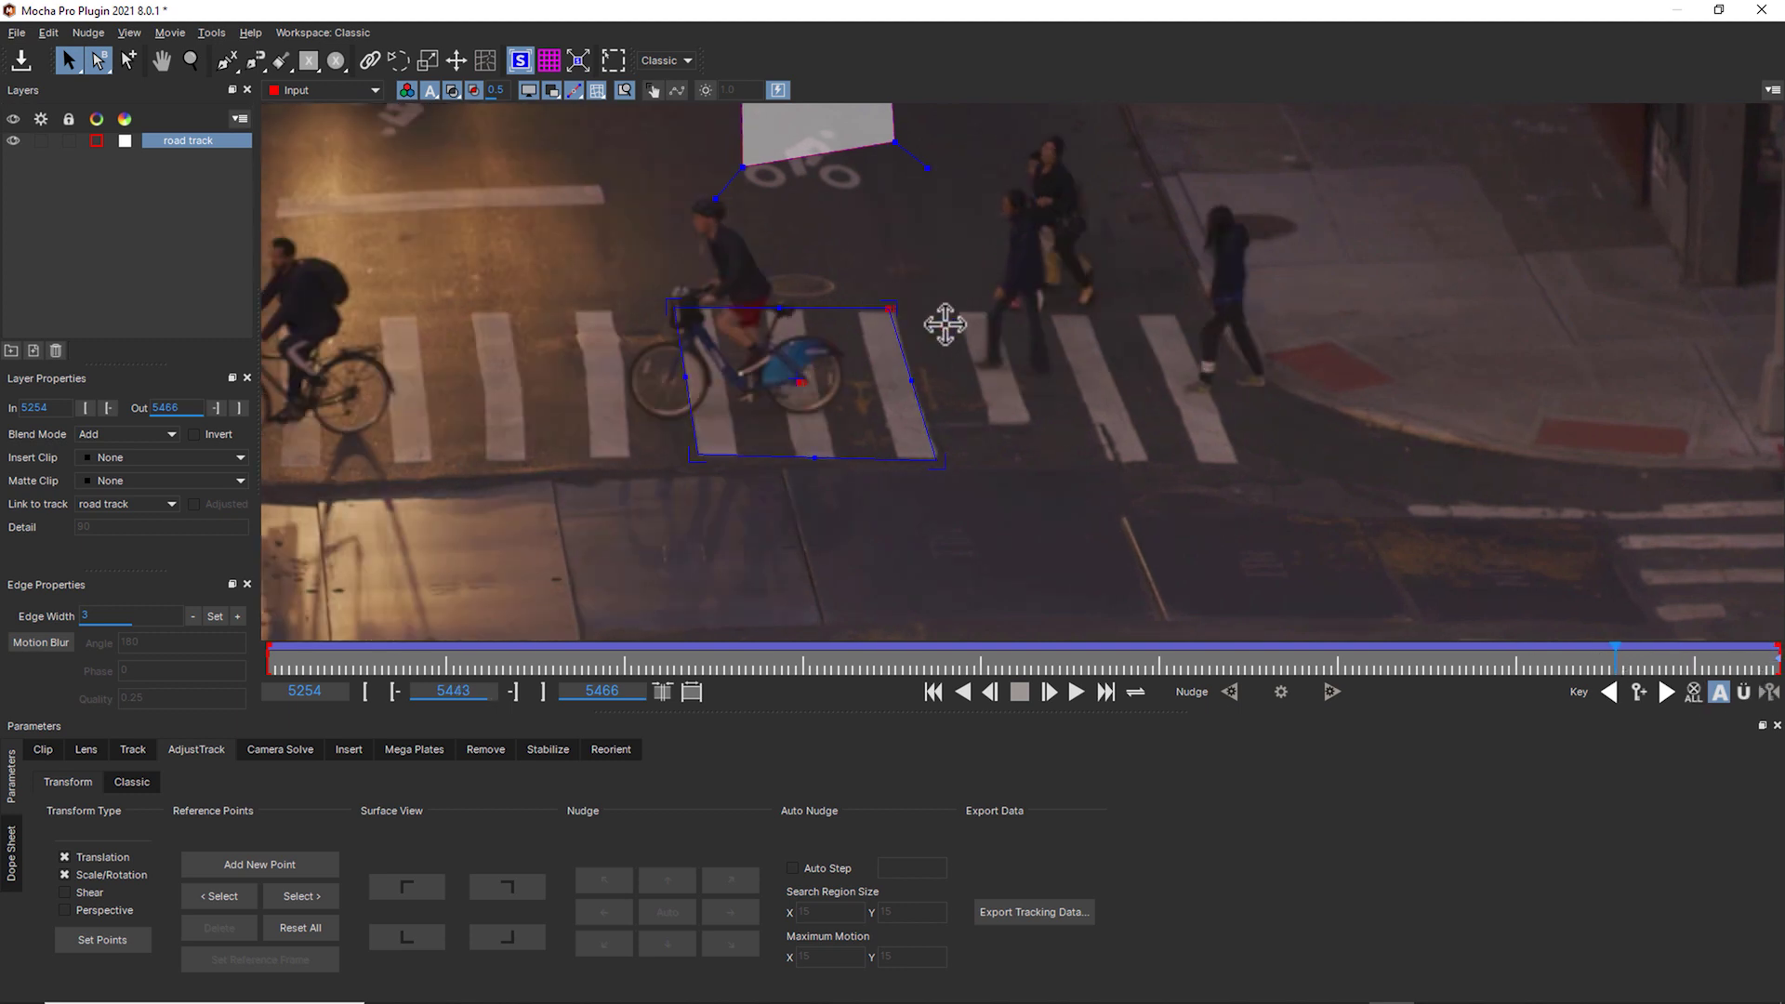
click(888, 308)
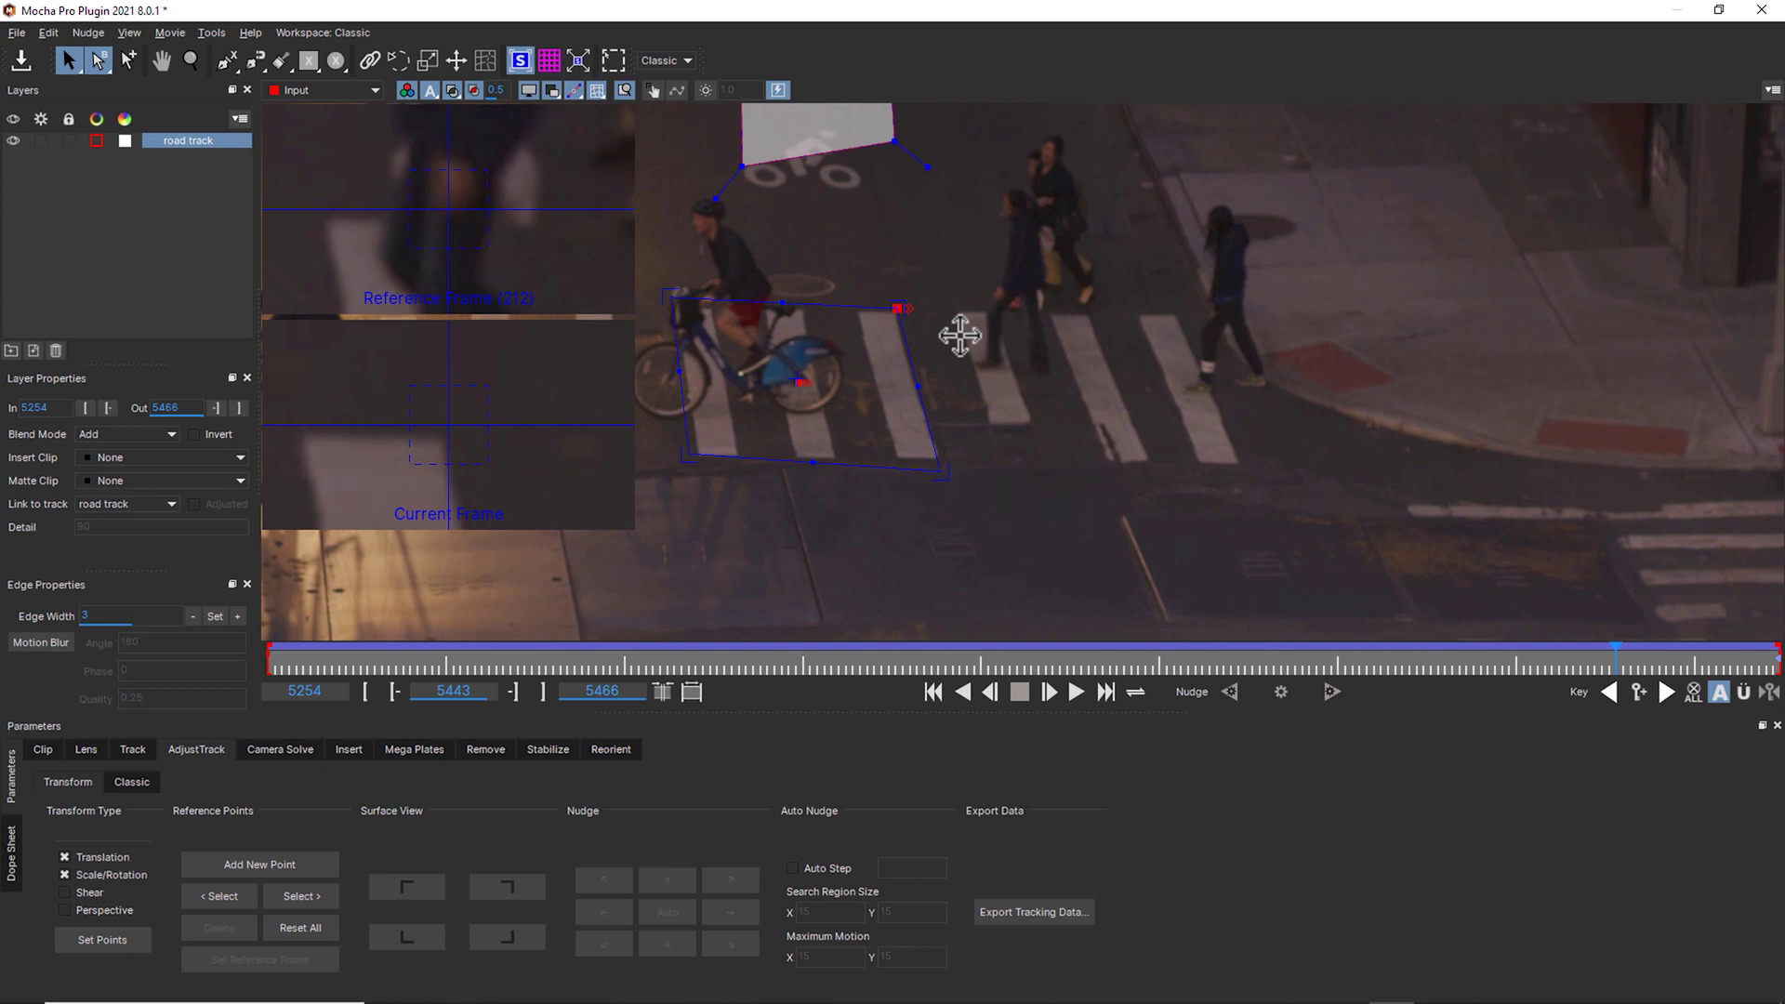
drag(913, 230, 1099, 309)
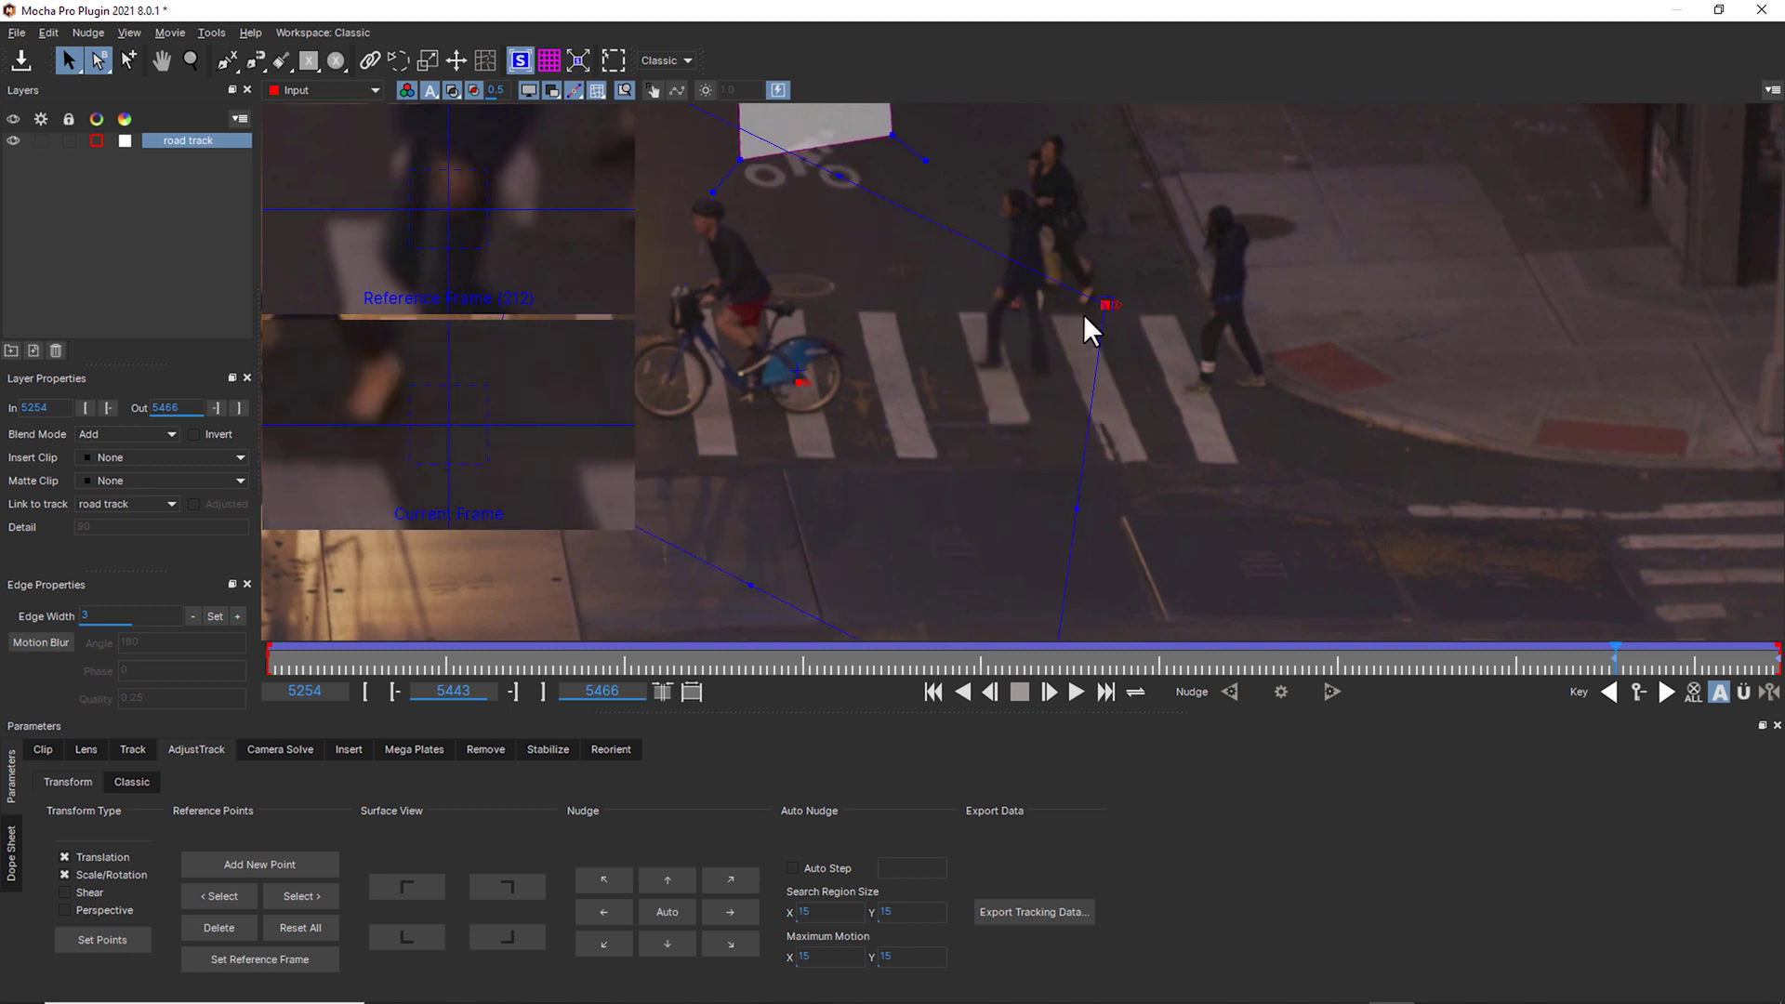
key(ctrl+z)
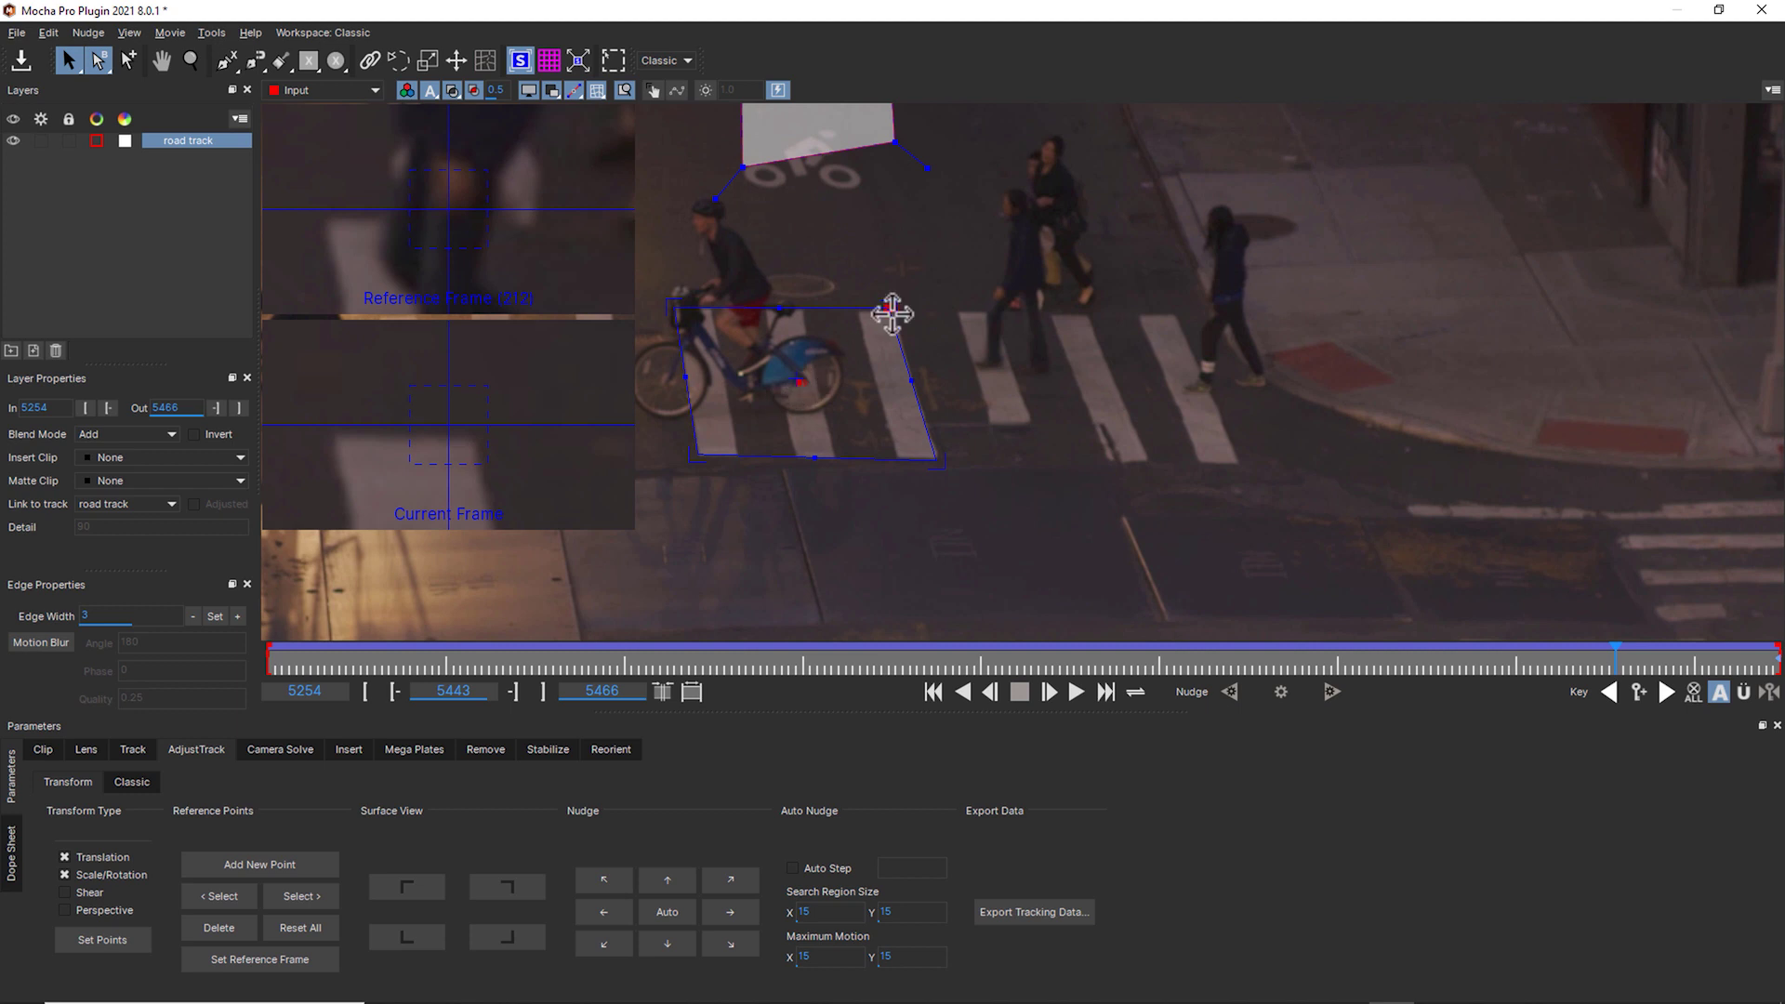
key(End)
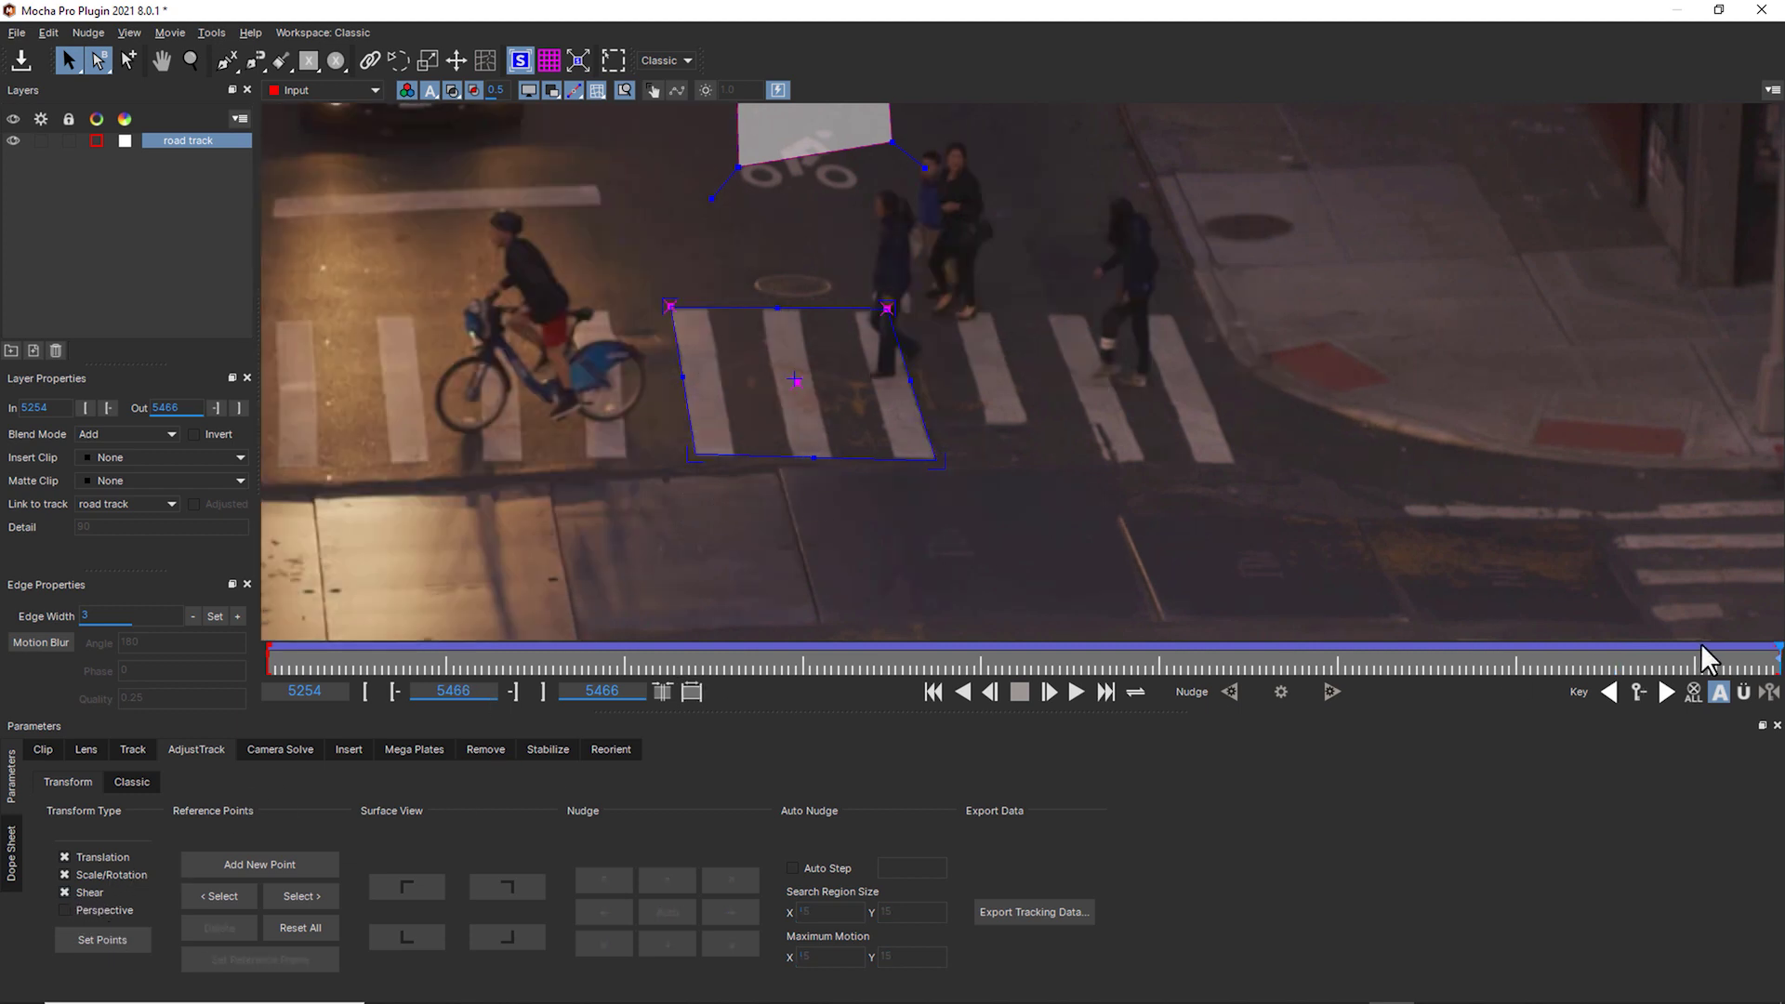
At frame 5446, shift the top corners and centre point, then set reference points at frame 5466.
click(1638, 665)
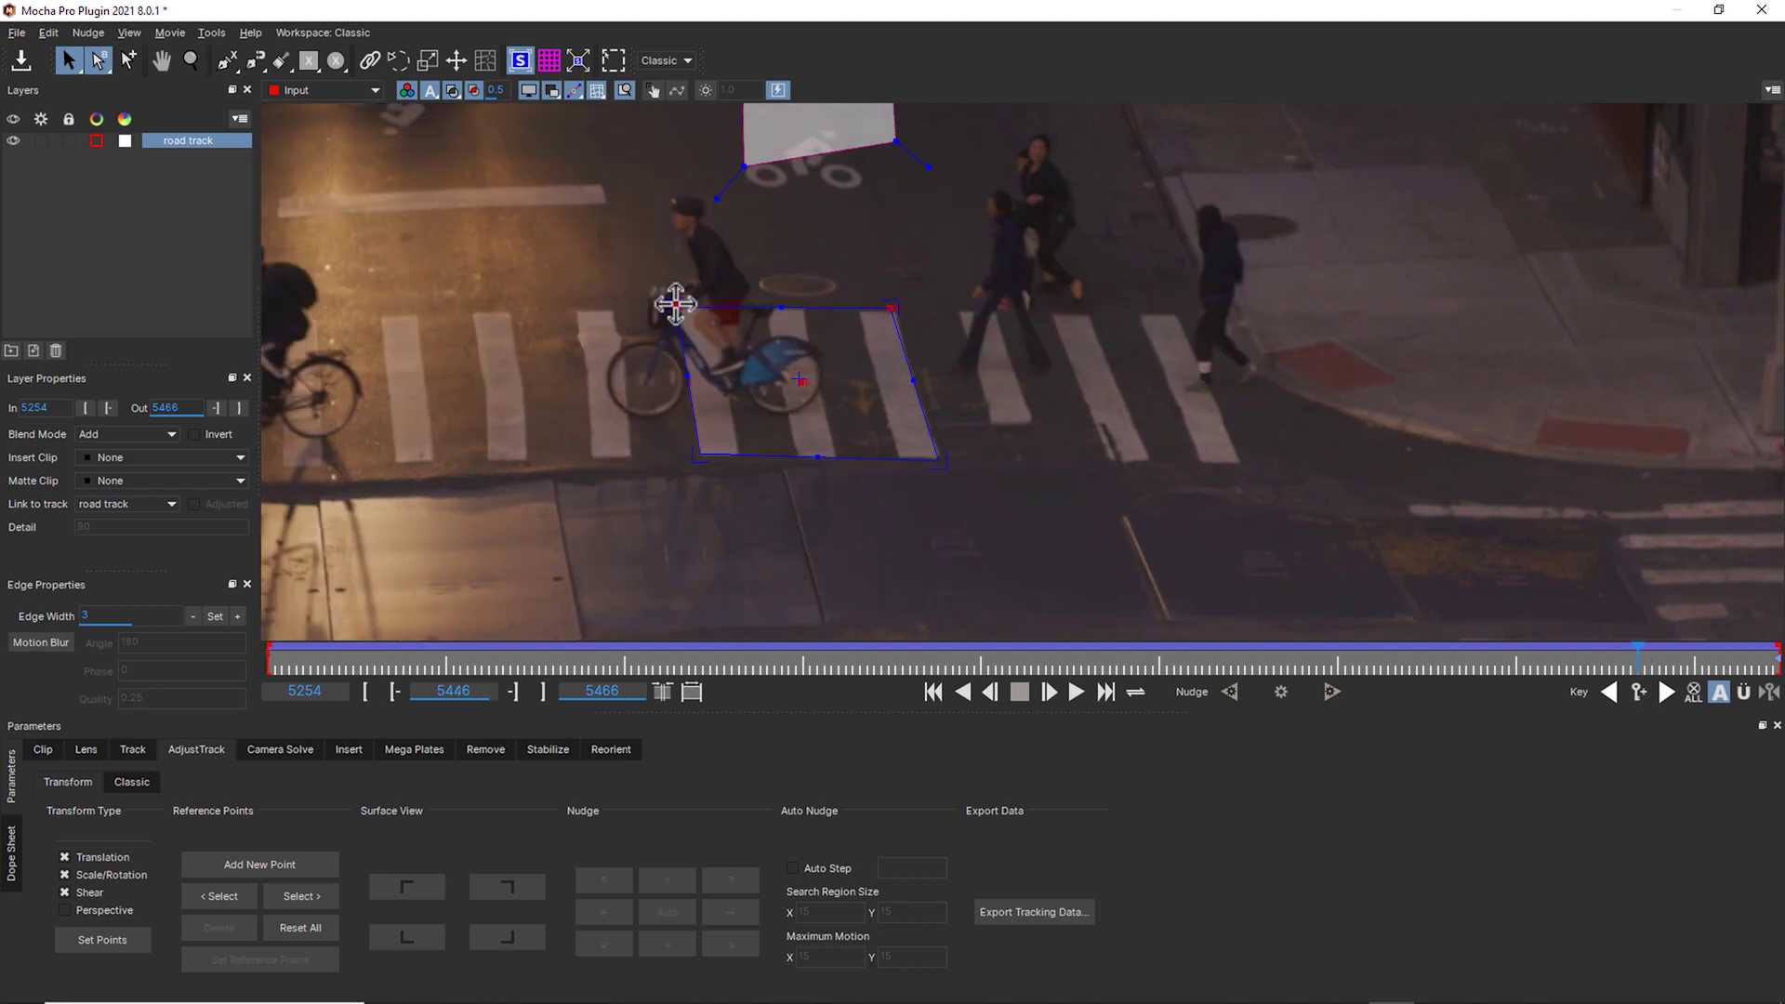
drag(676, 307, 637, 300)
drag(893, 309, 958, 298)
drag(798, 379, 865, 381)
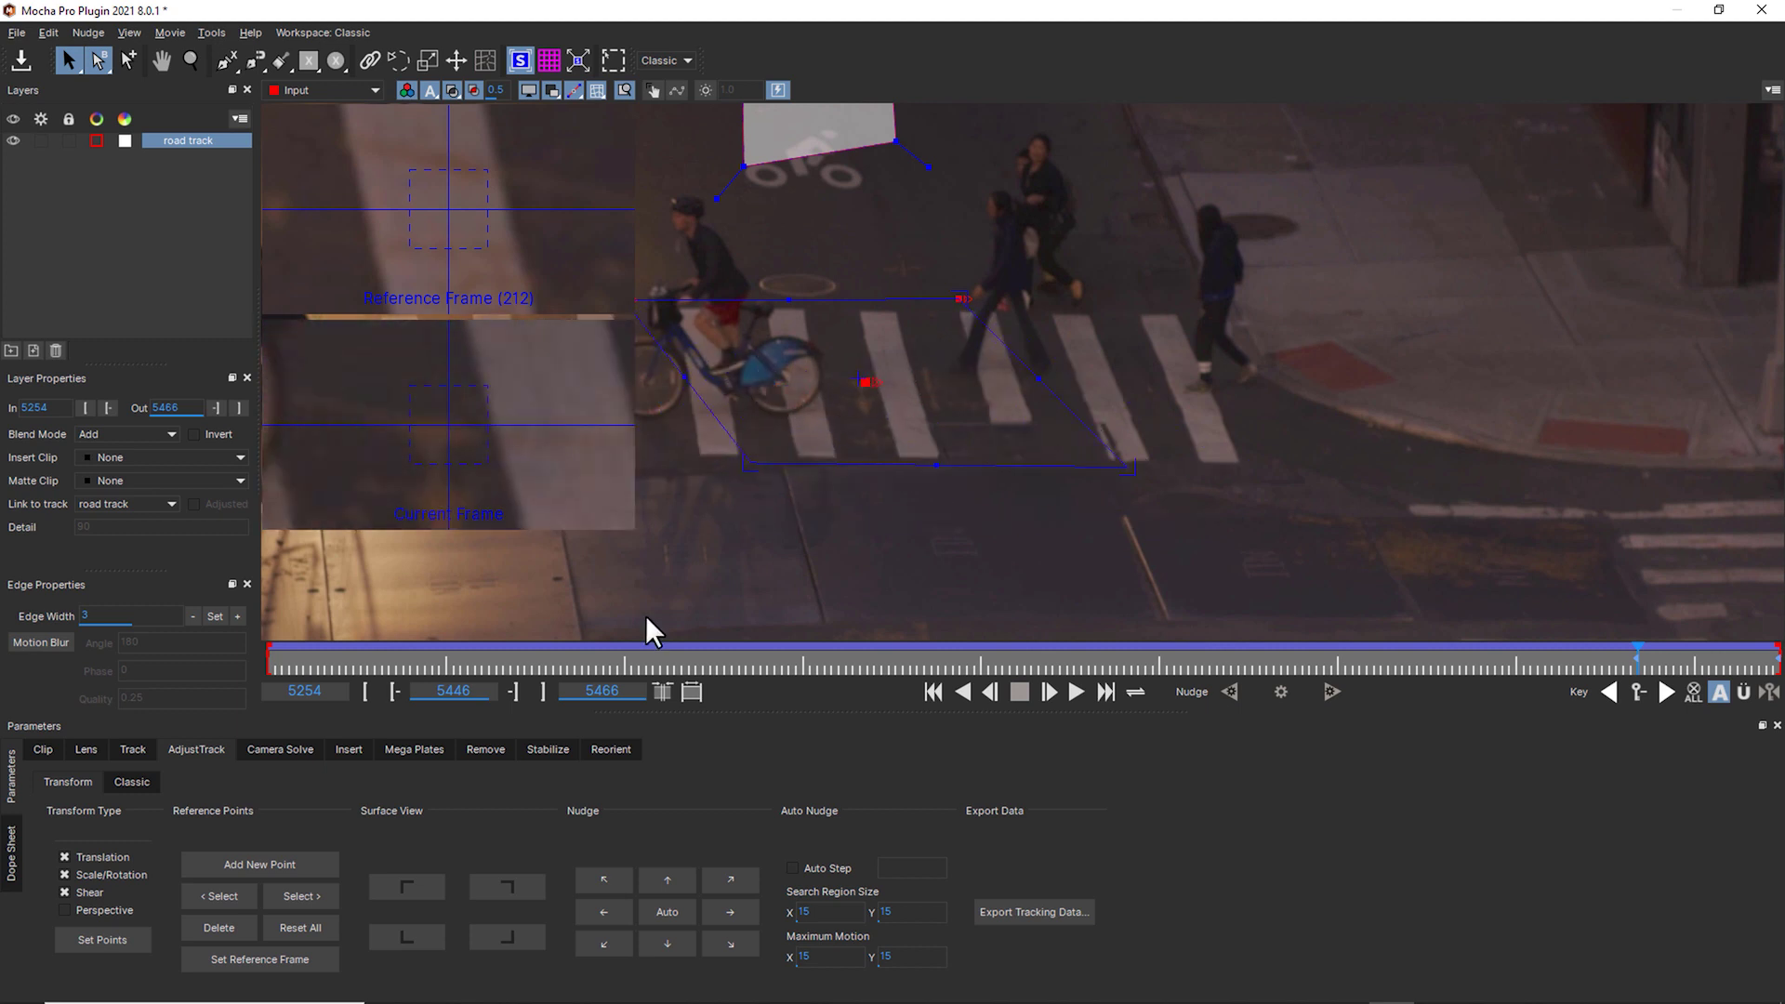
key(End)
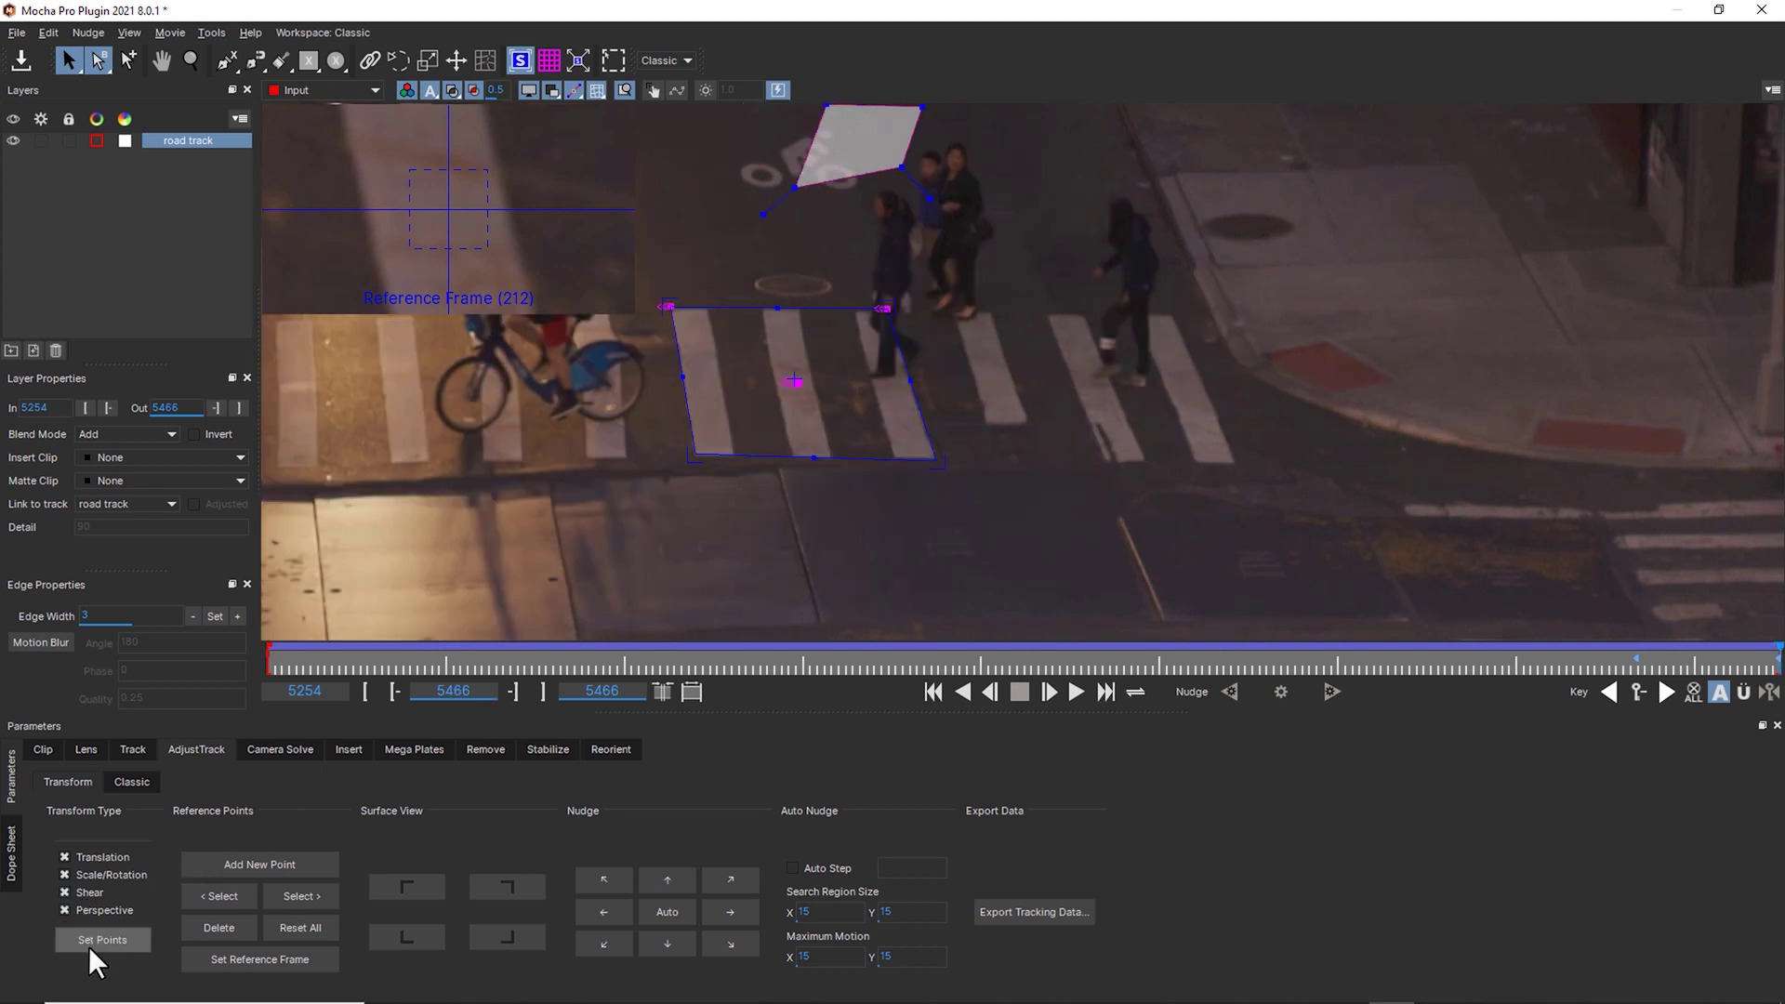
click(89, 941)
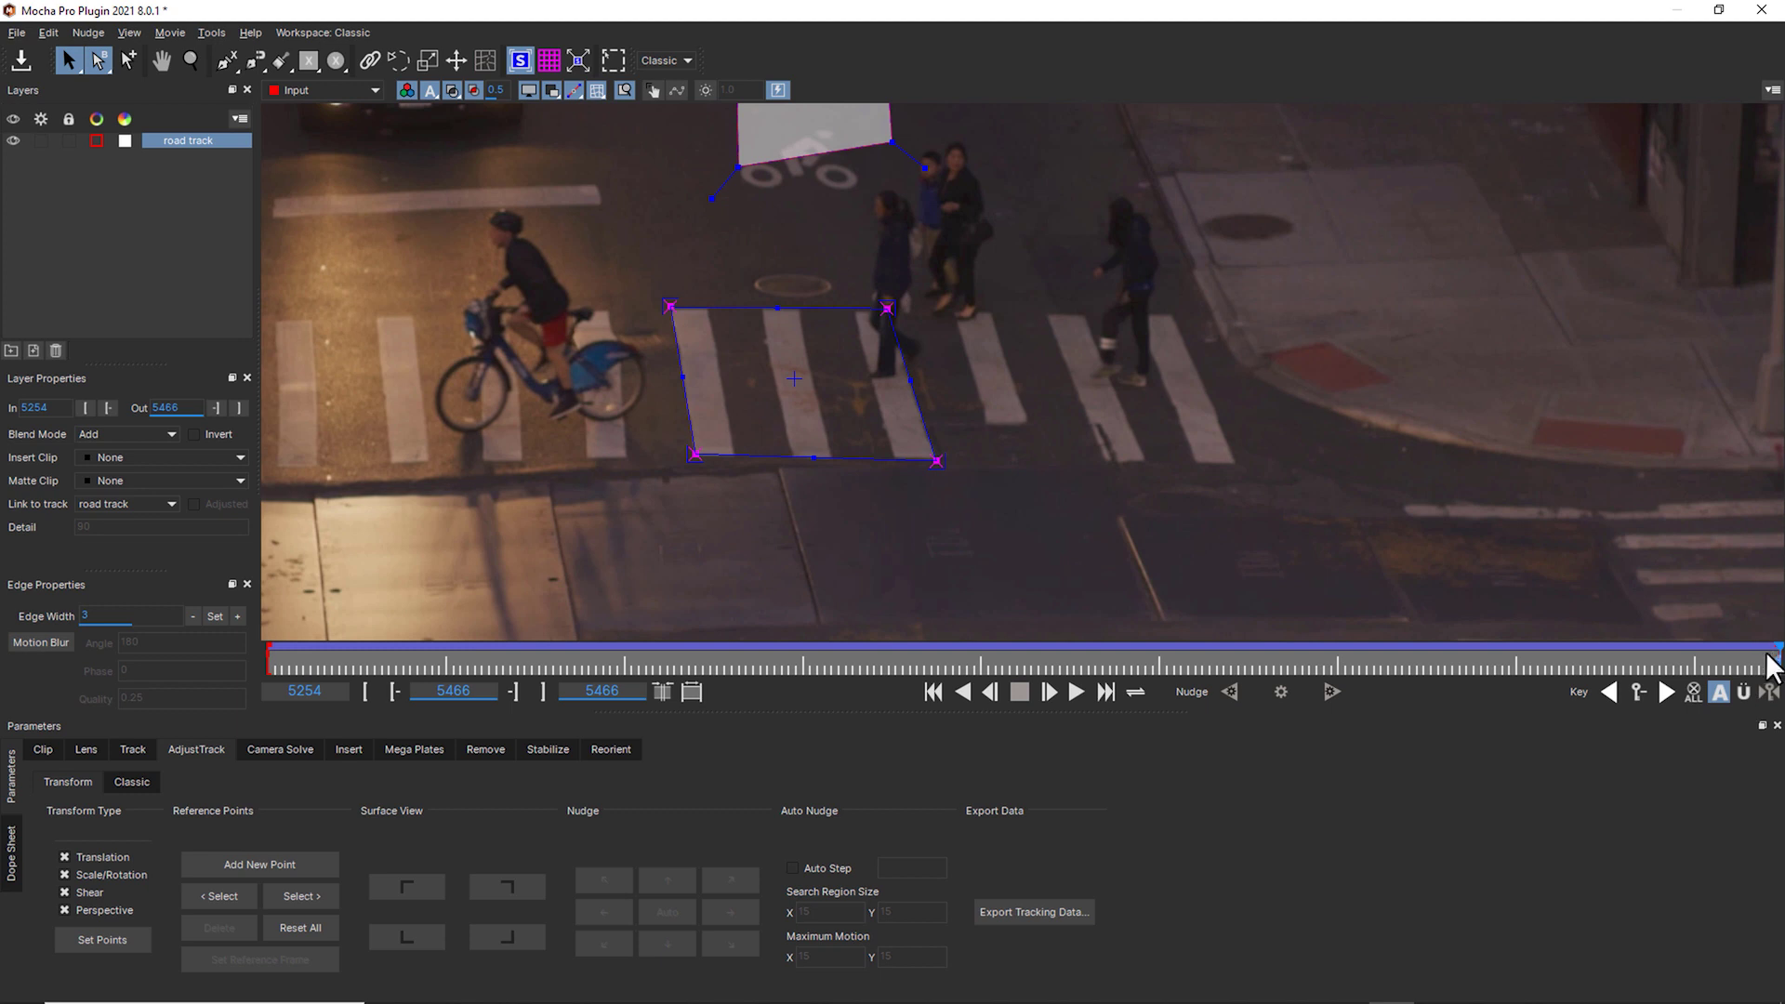
Nudge the surface corners back onto the crosswalk around frames 5405 and 5400, then play to the out point.
drag(1707, 662, 991, 627)
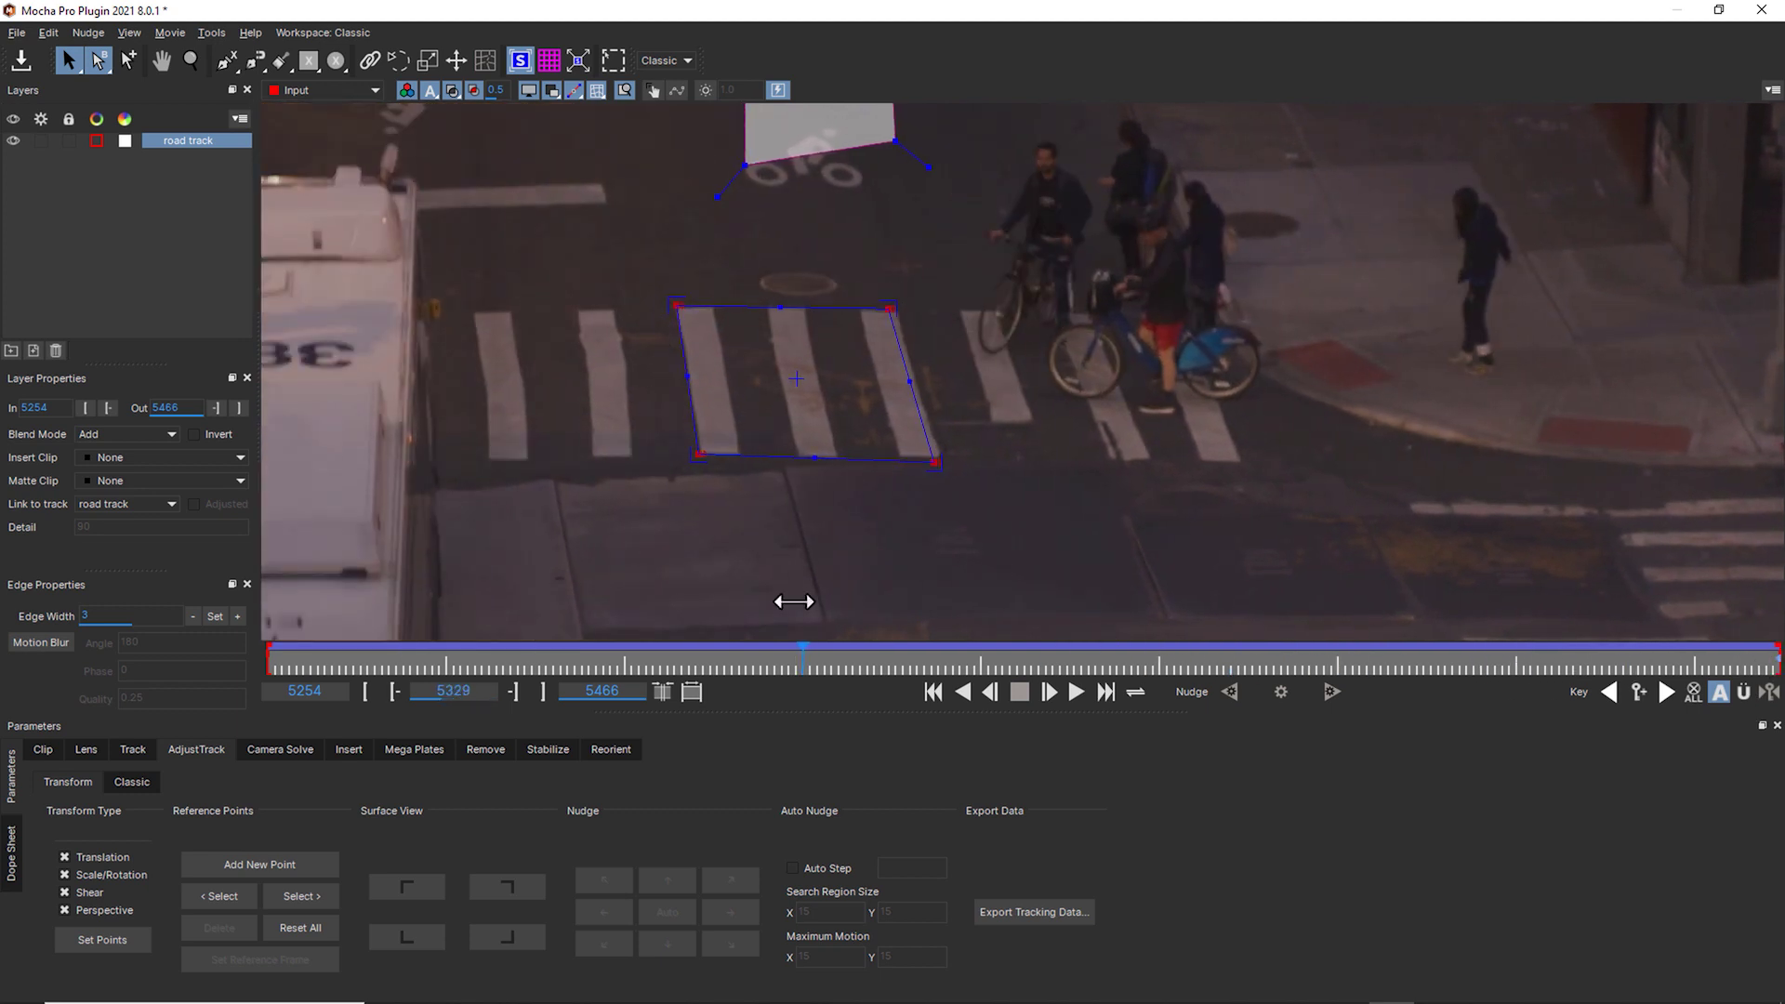
drag(936, 455, 940, 454)
drag(893, 307, 900, 306)
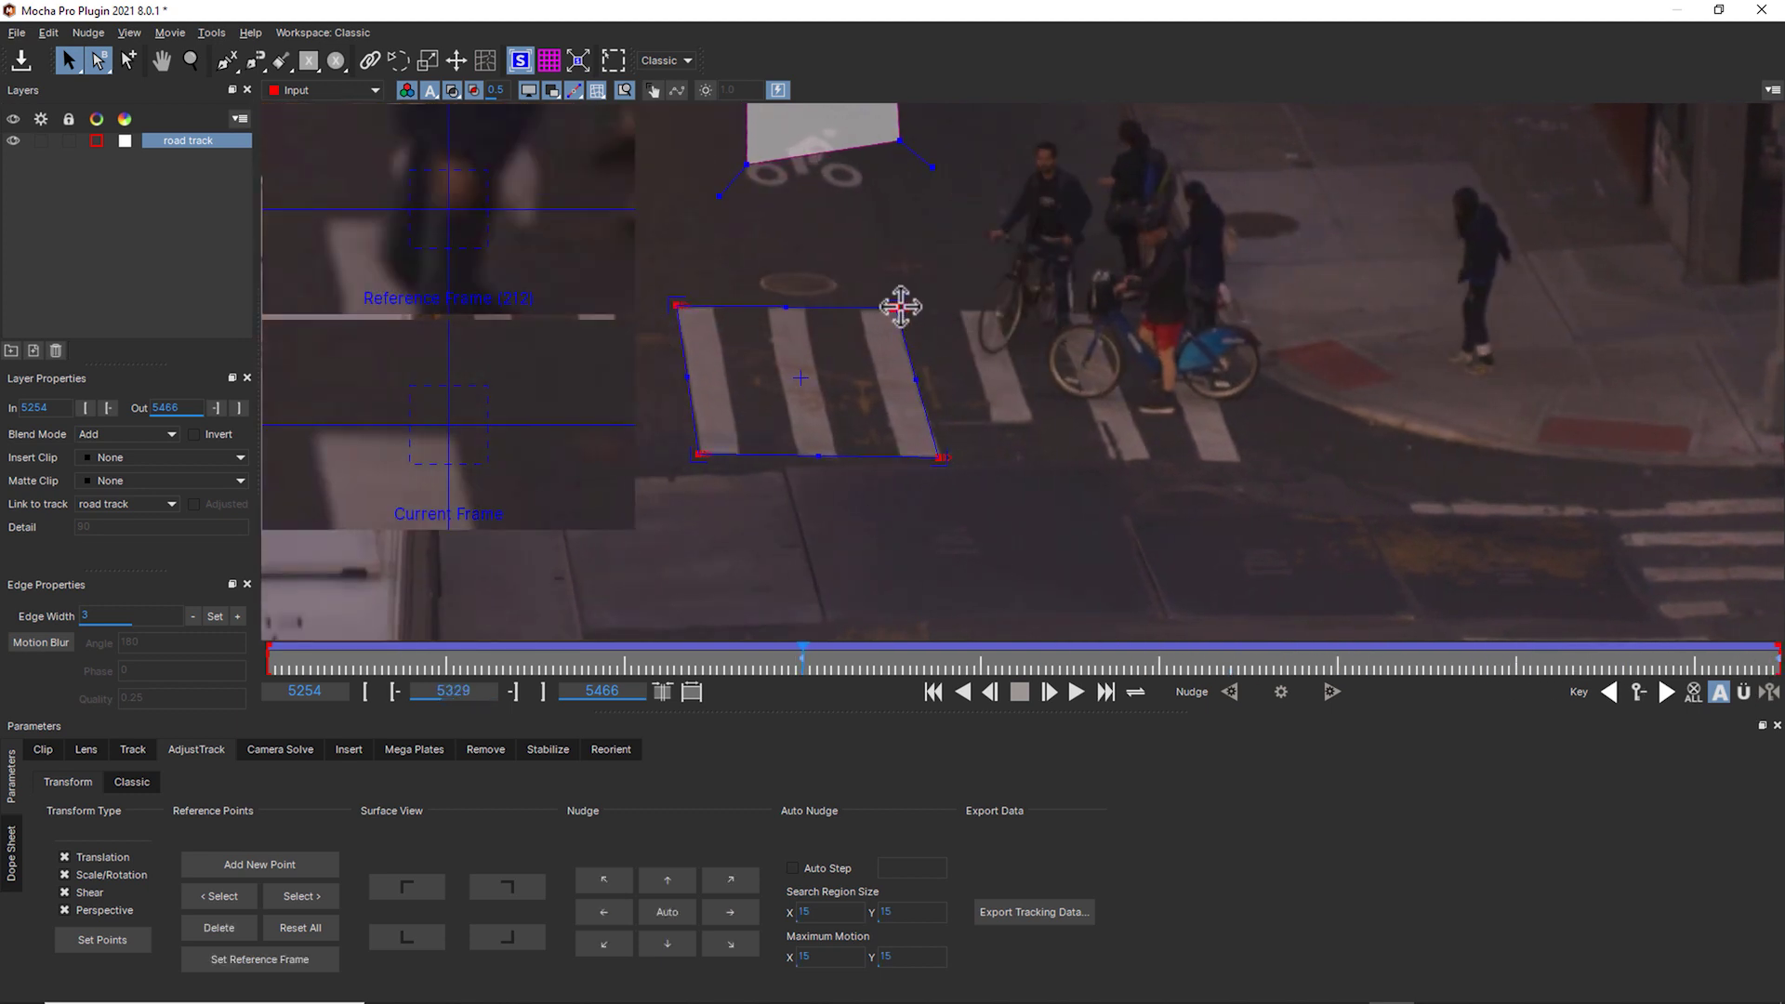
drag(802, 651, 1346, 661)
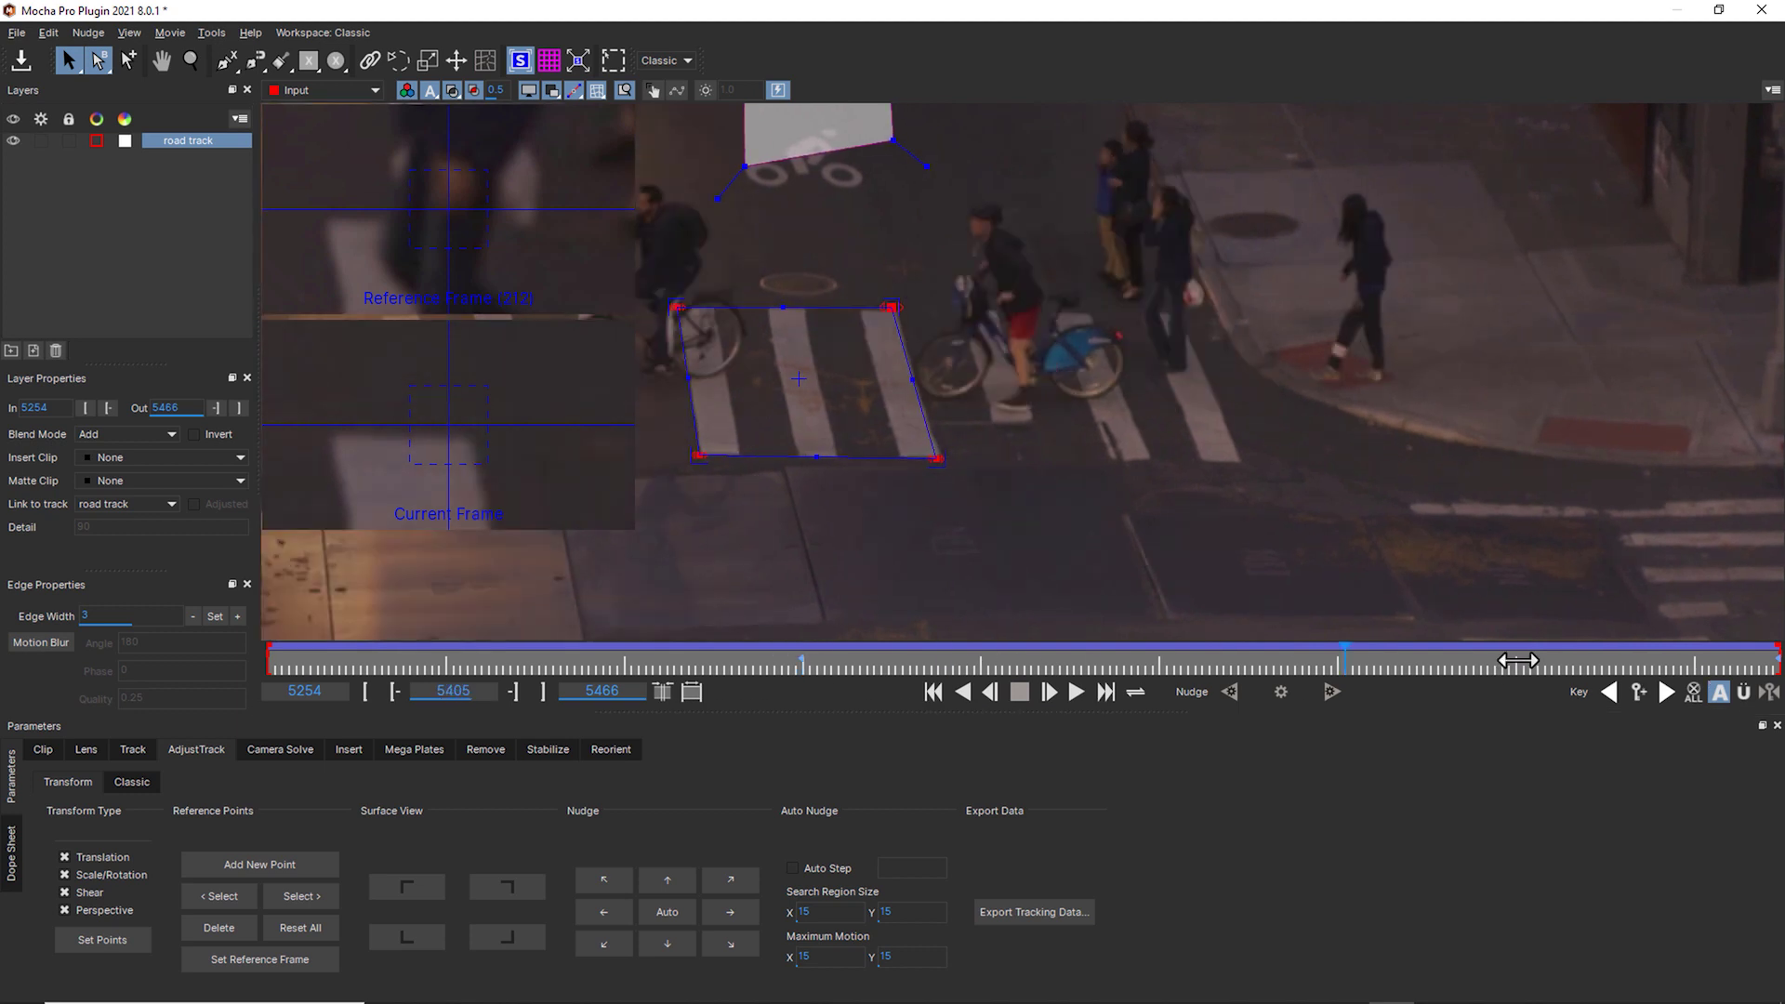
drag(1517, 661, 1308, 660)
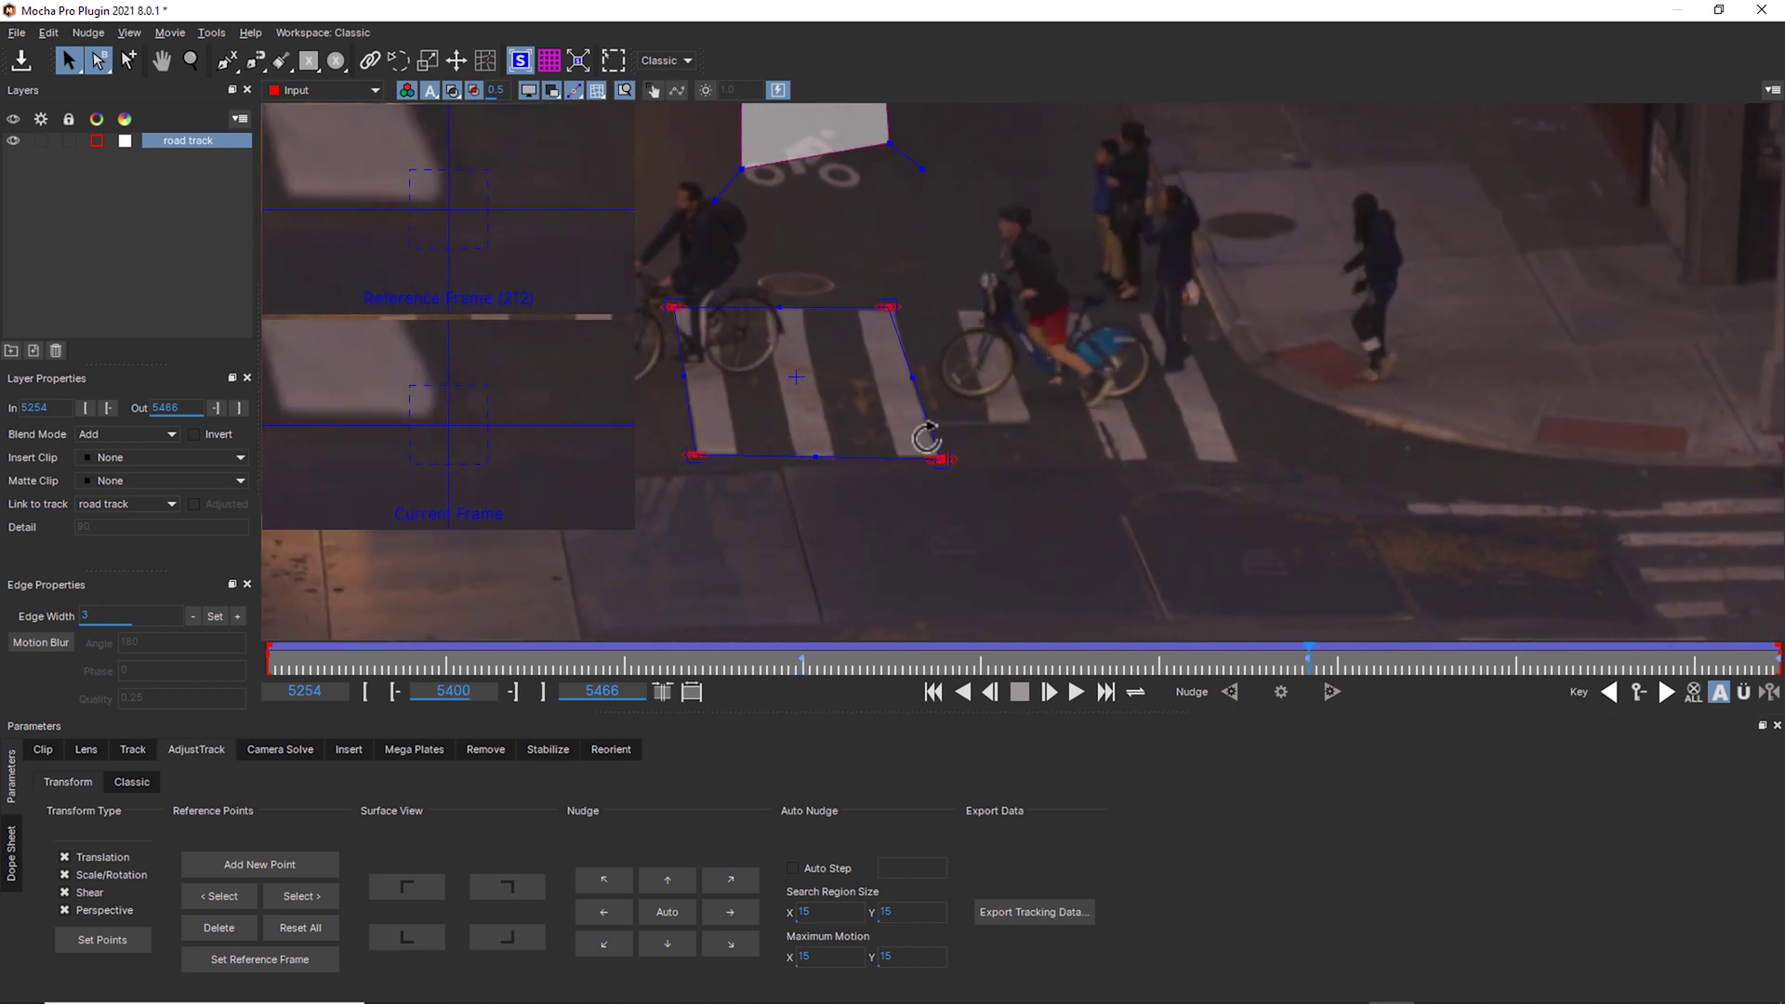
drag(889, 306, 893, 309)
drag(694, 455, 697, 454)
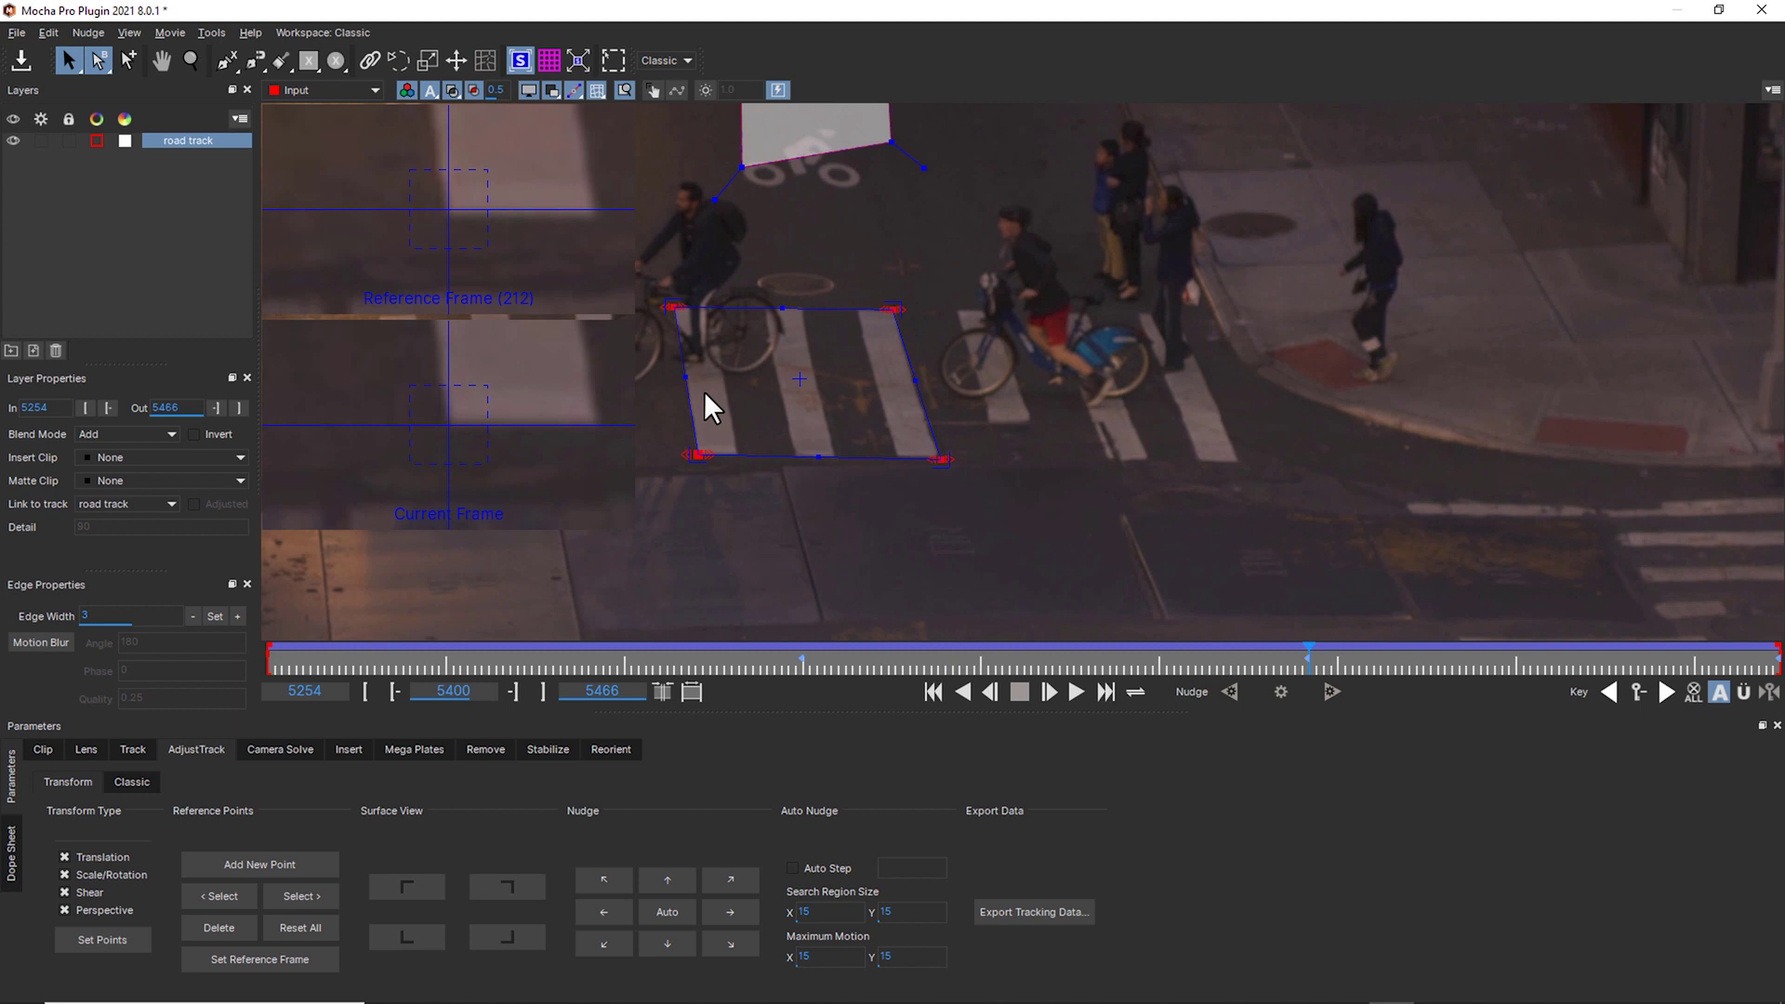
key(space)
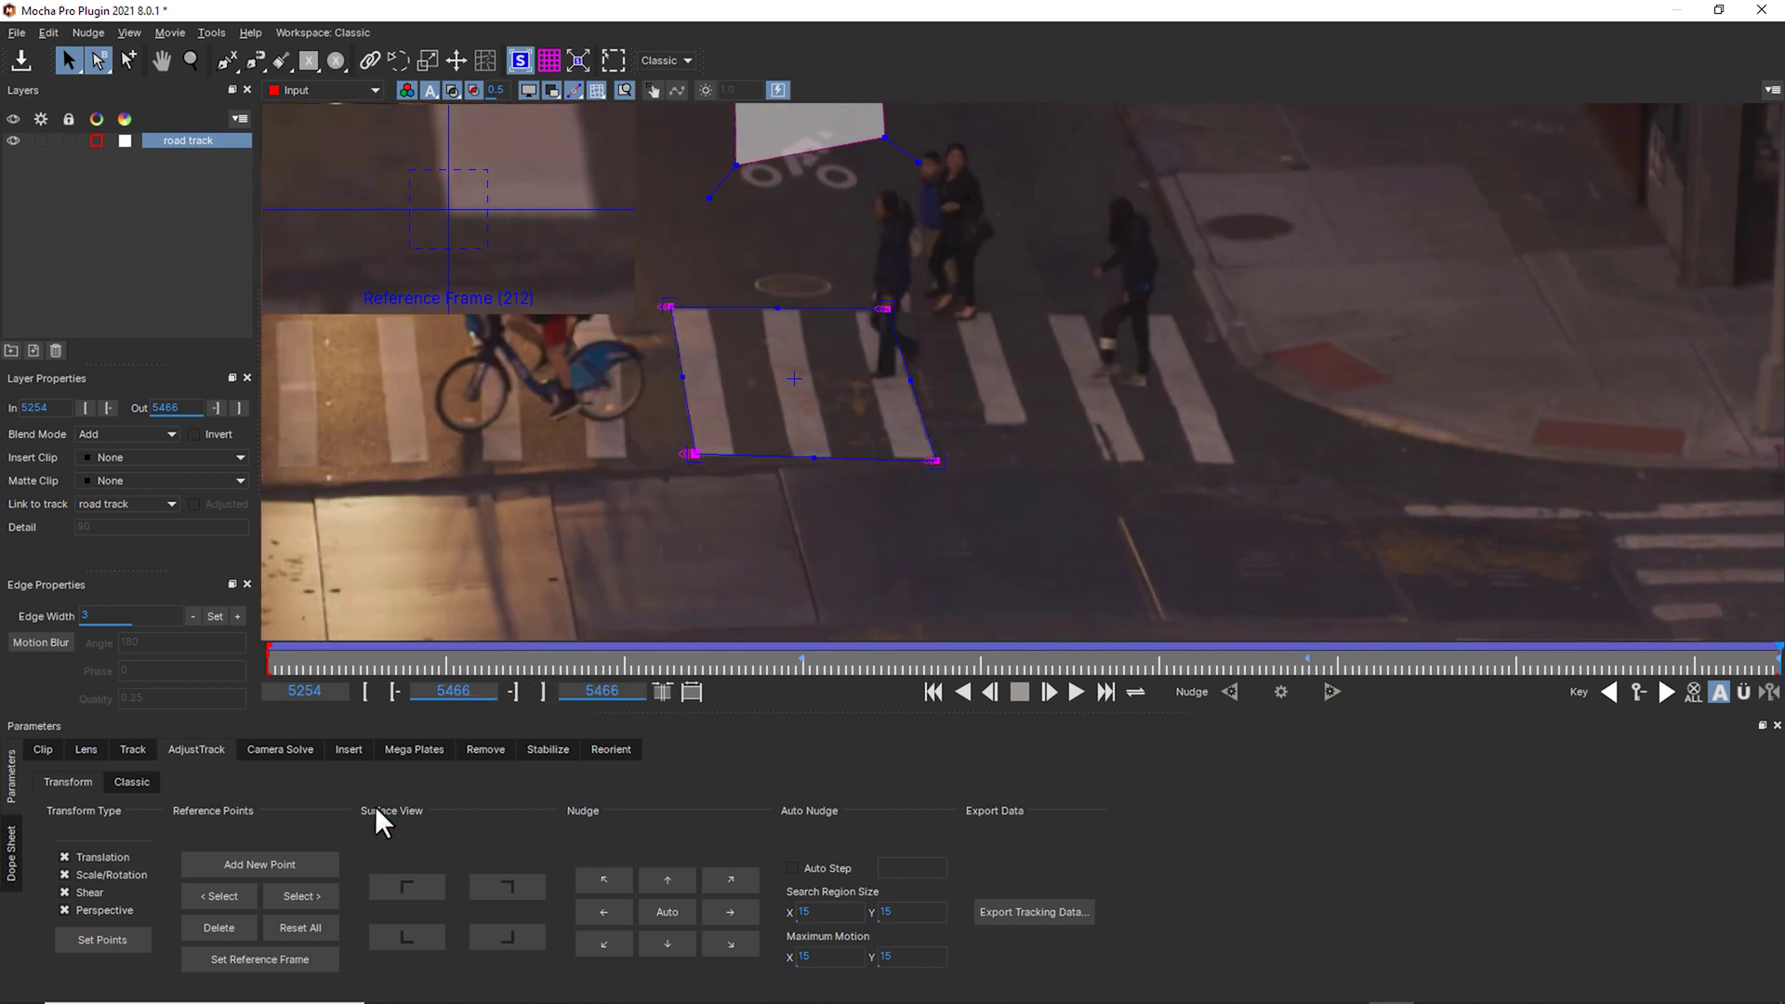
Reset all reference points, set new ones on the four surface corners, and toggle the magnifier inset.
click(110, 930)
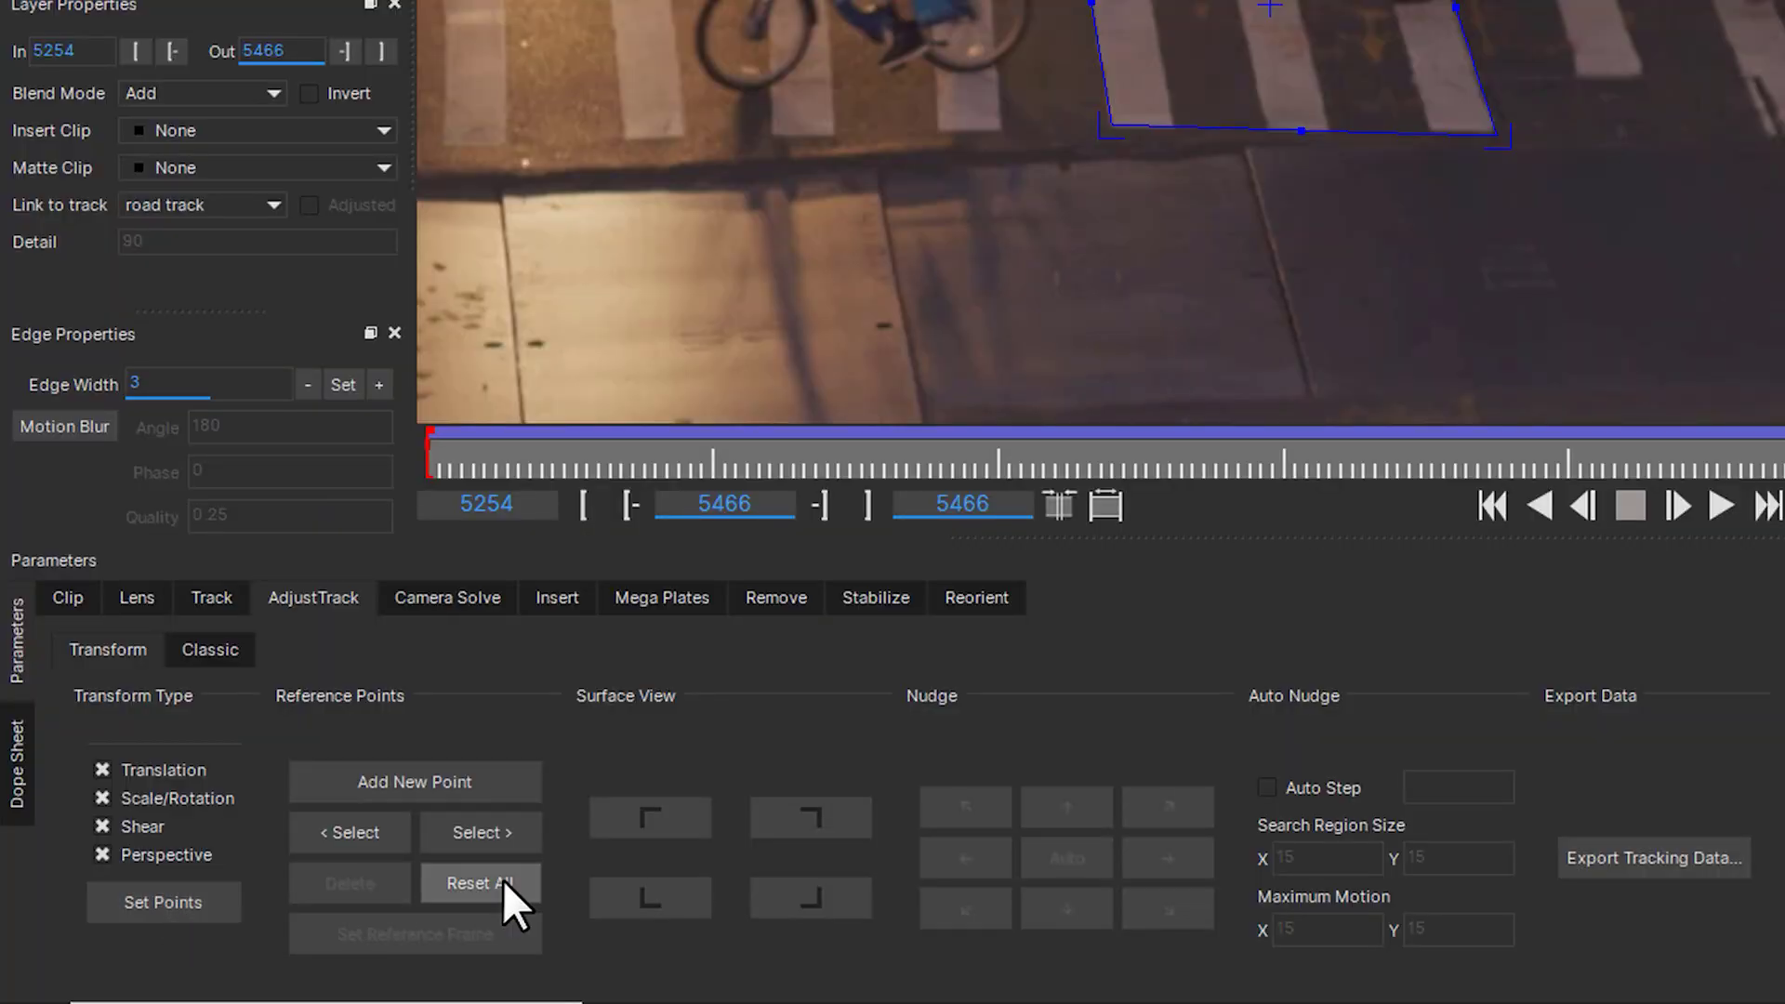
click(162, 909)
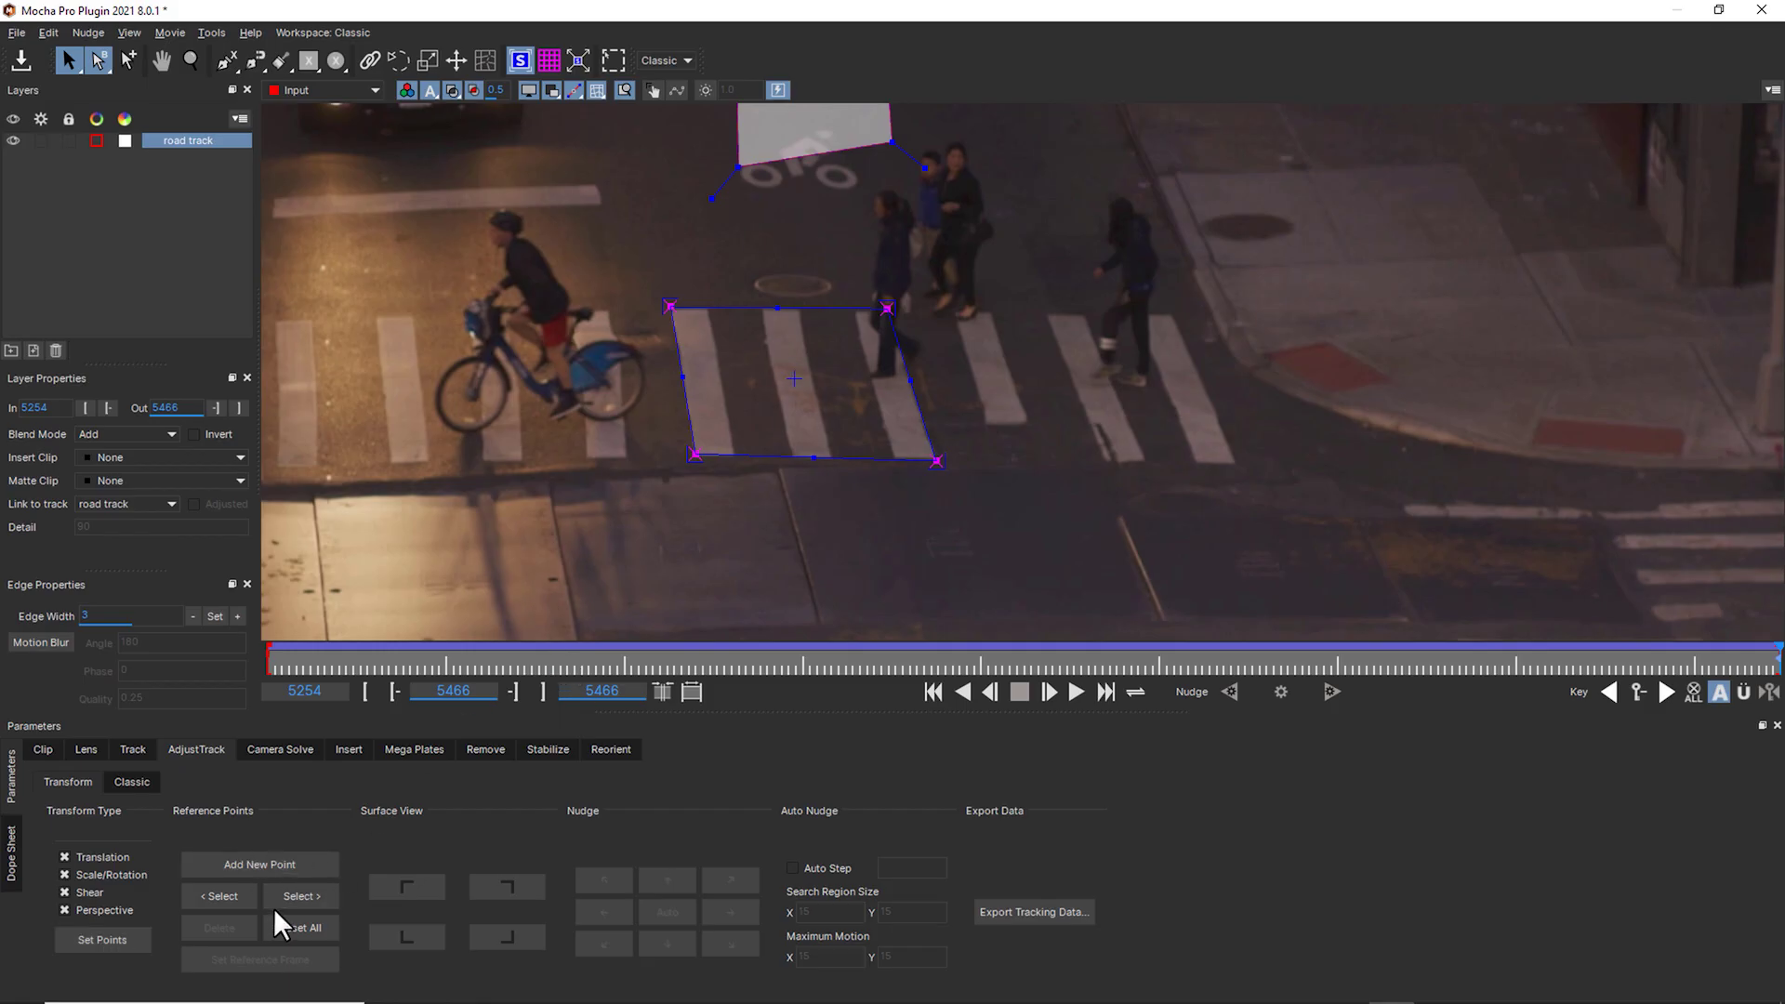
click(286, 894)
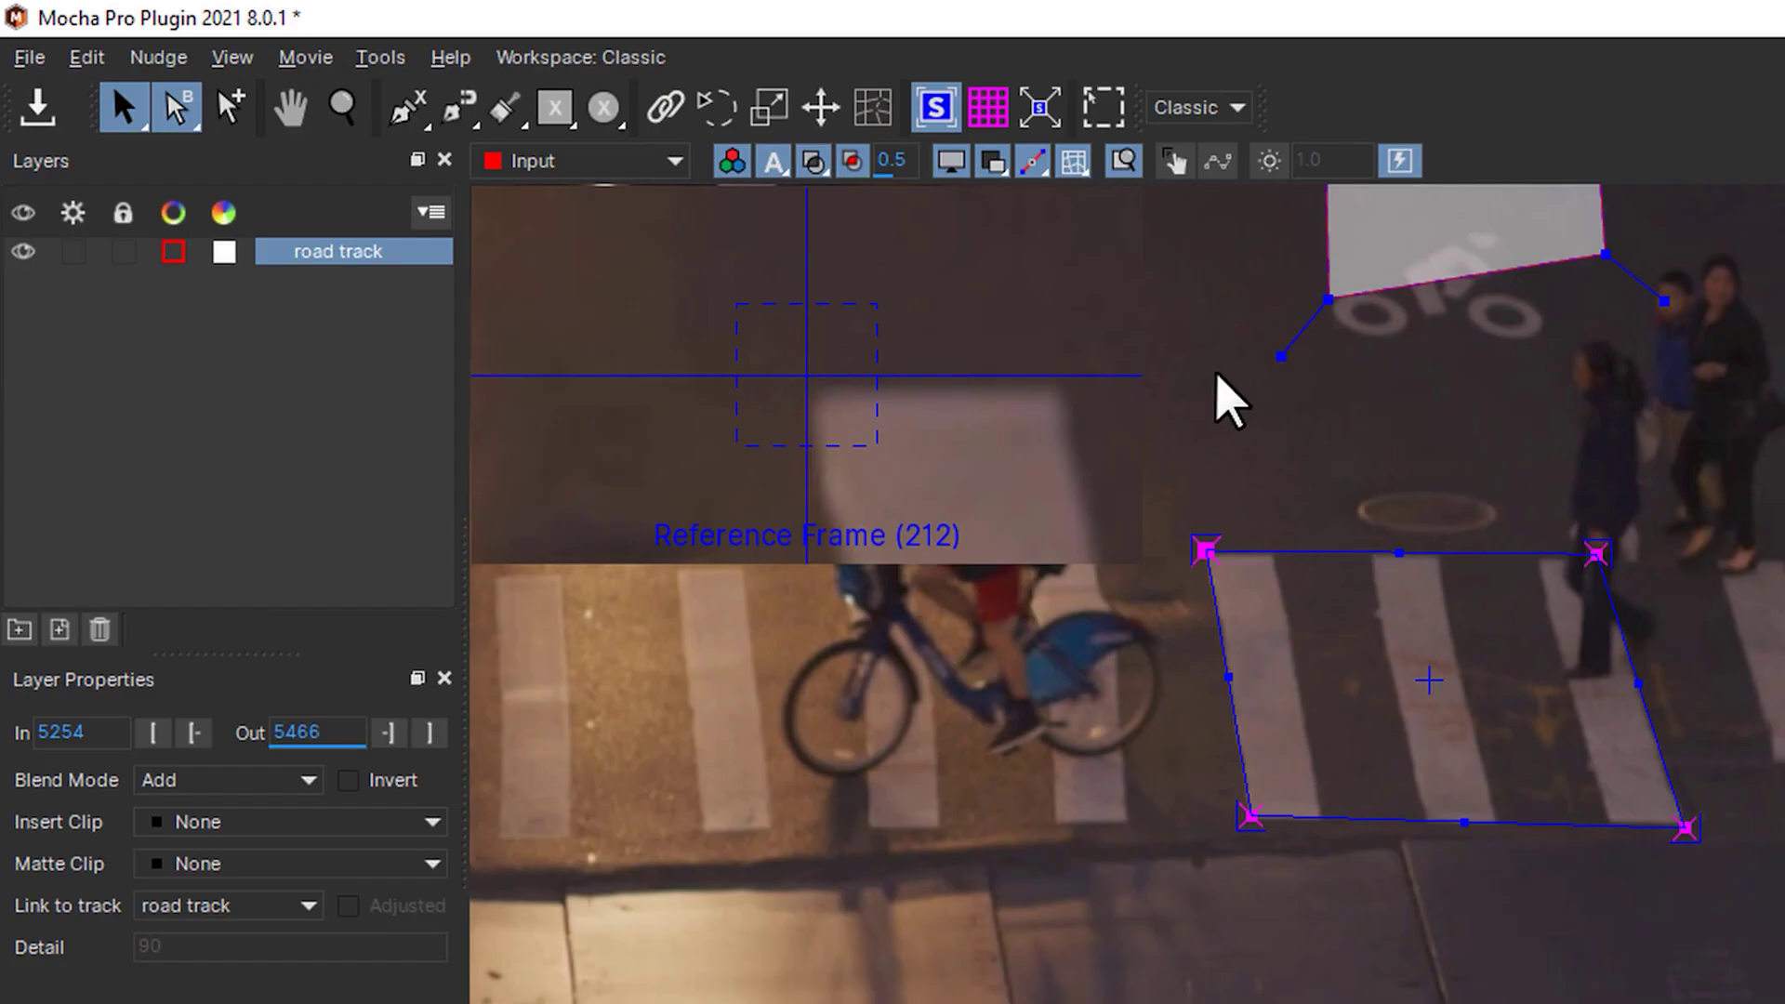
click(1122, 160)
click(1122, 160)
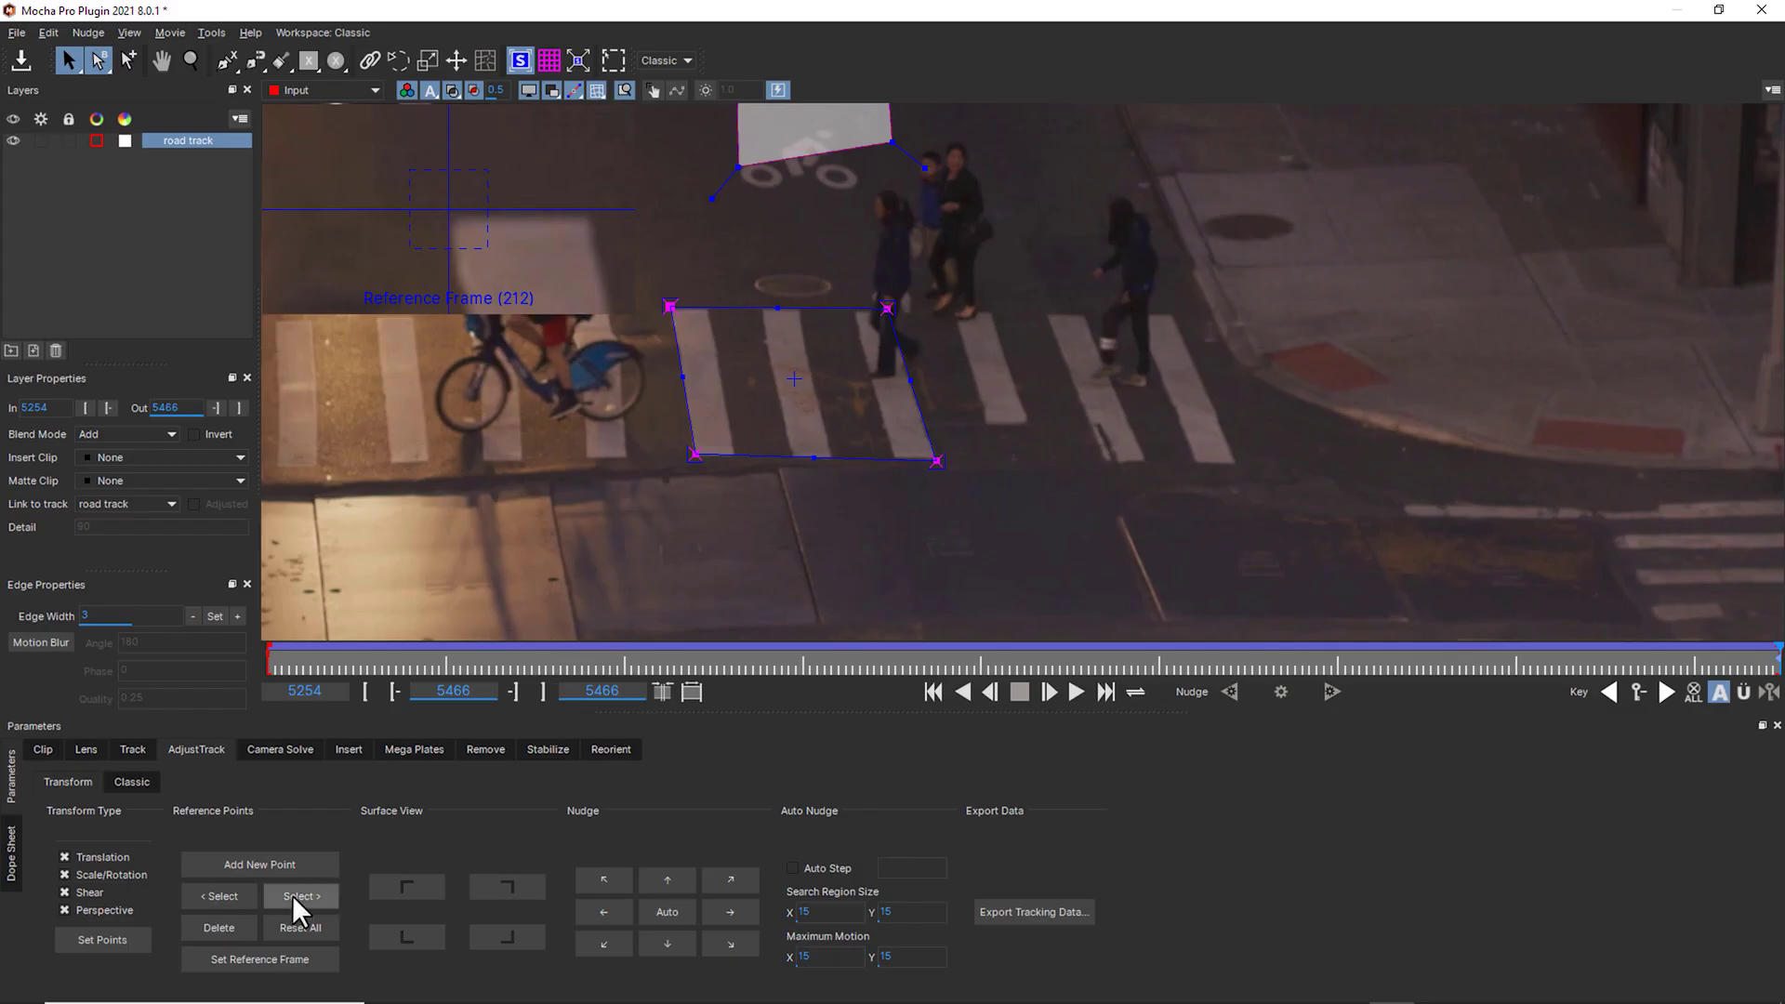
click(292, 895)
Cycle through the surface's reference corners with Select >.
click(292, 896)
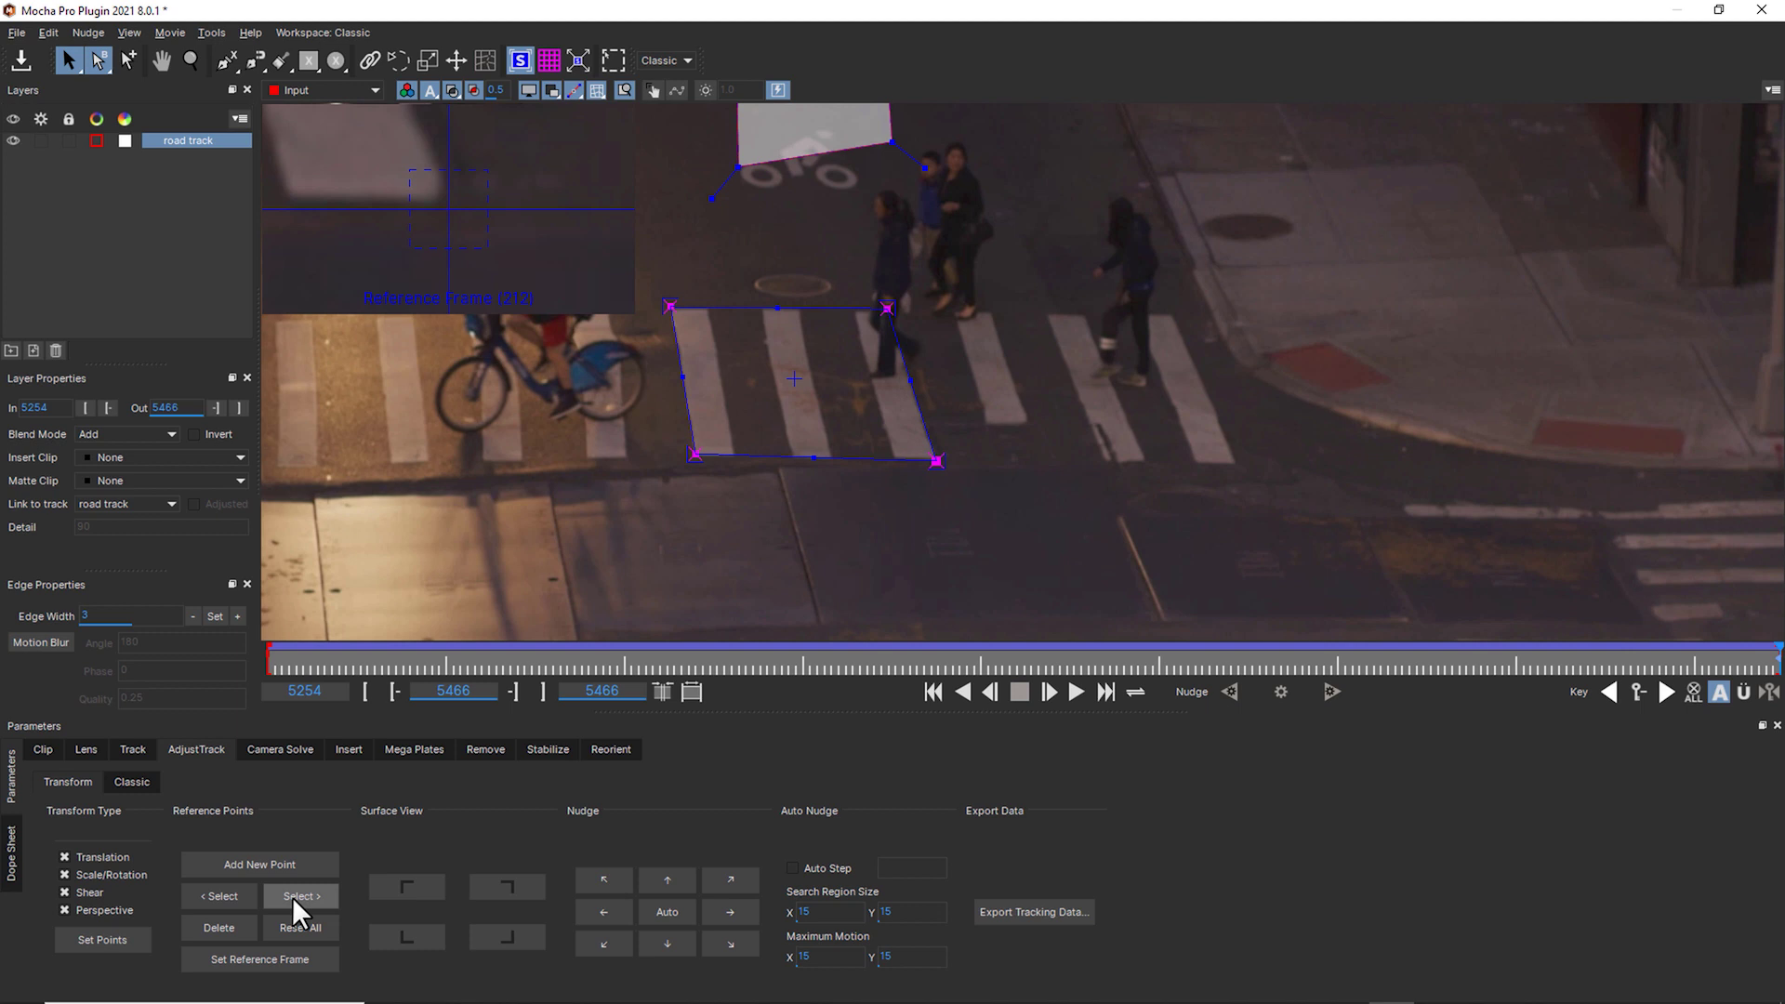
click(292, 896)
click(292, 897)
click(292, 897)
click(292, 897)
click(292, 897)
click(292, 896)
click(292, 896)
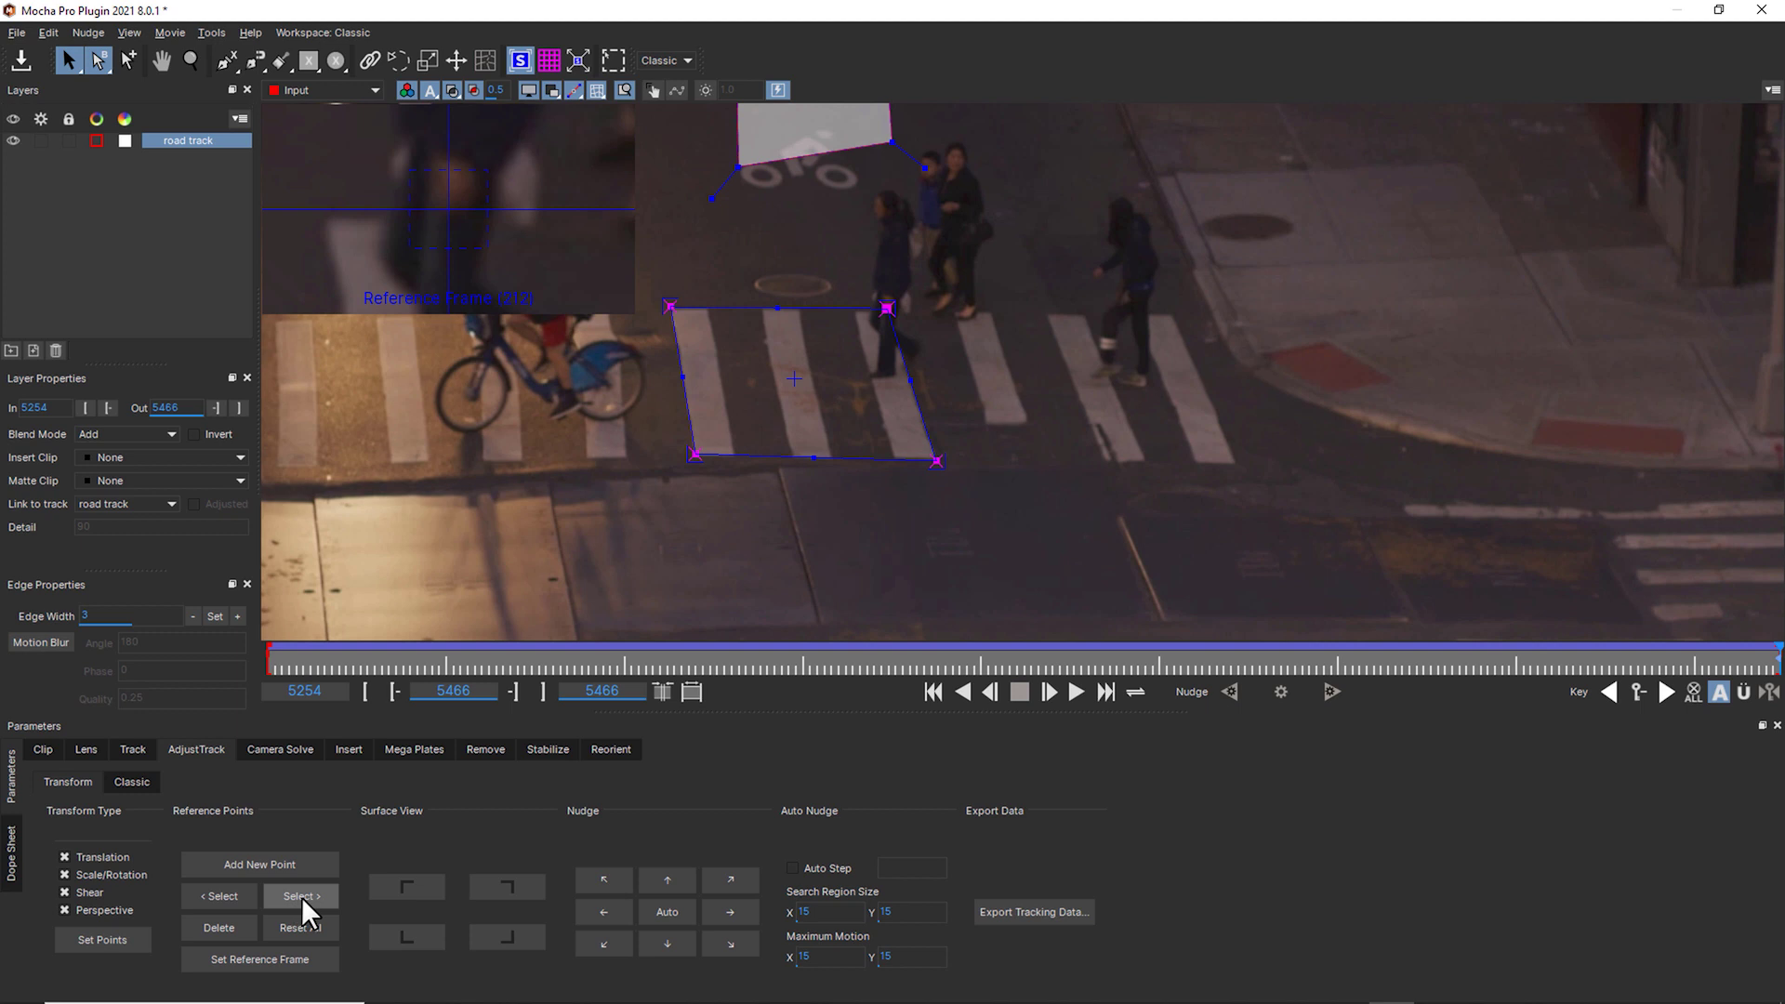
On the first frame, drag all four surface corners slightly into place on the crosswalk.
key(Home)
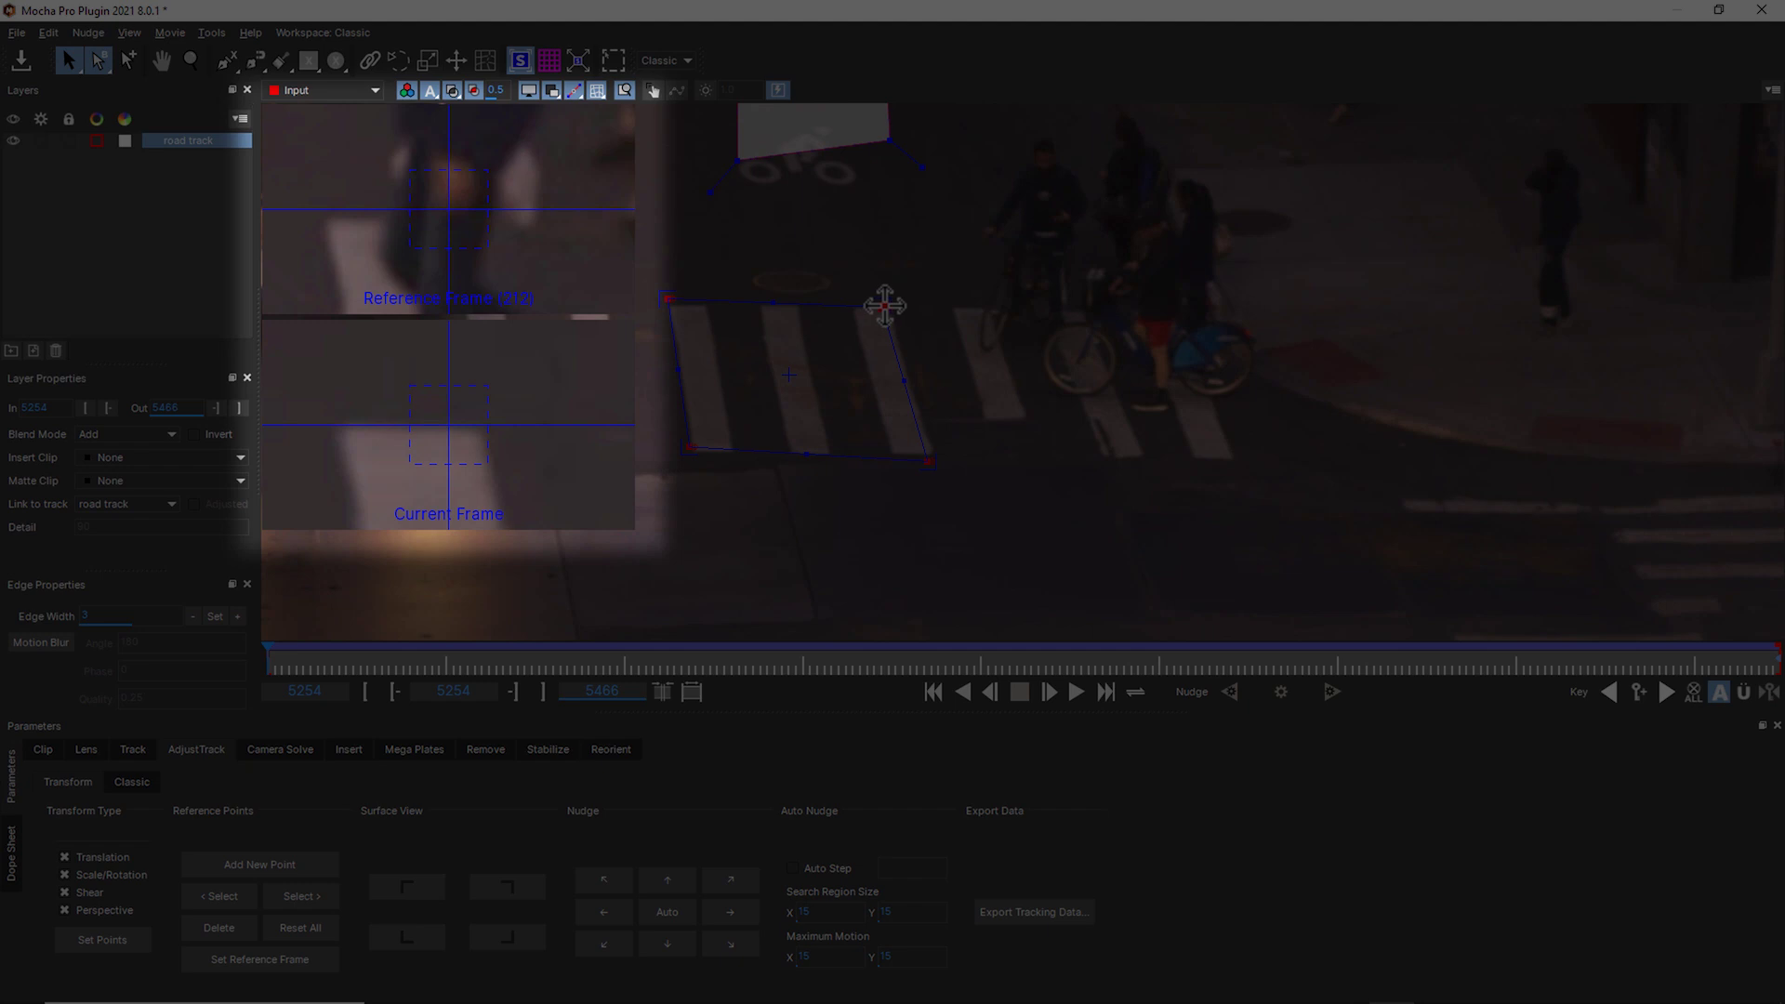
drag(884, 306, 893, 308)
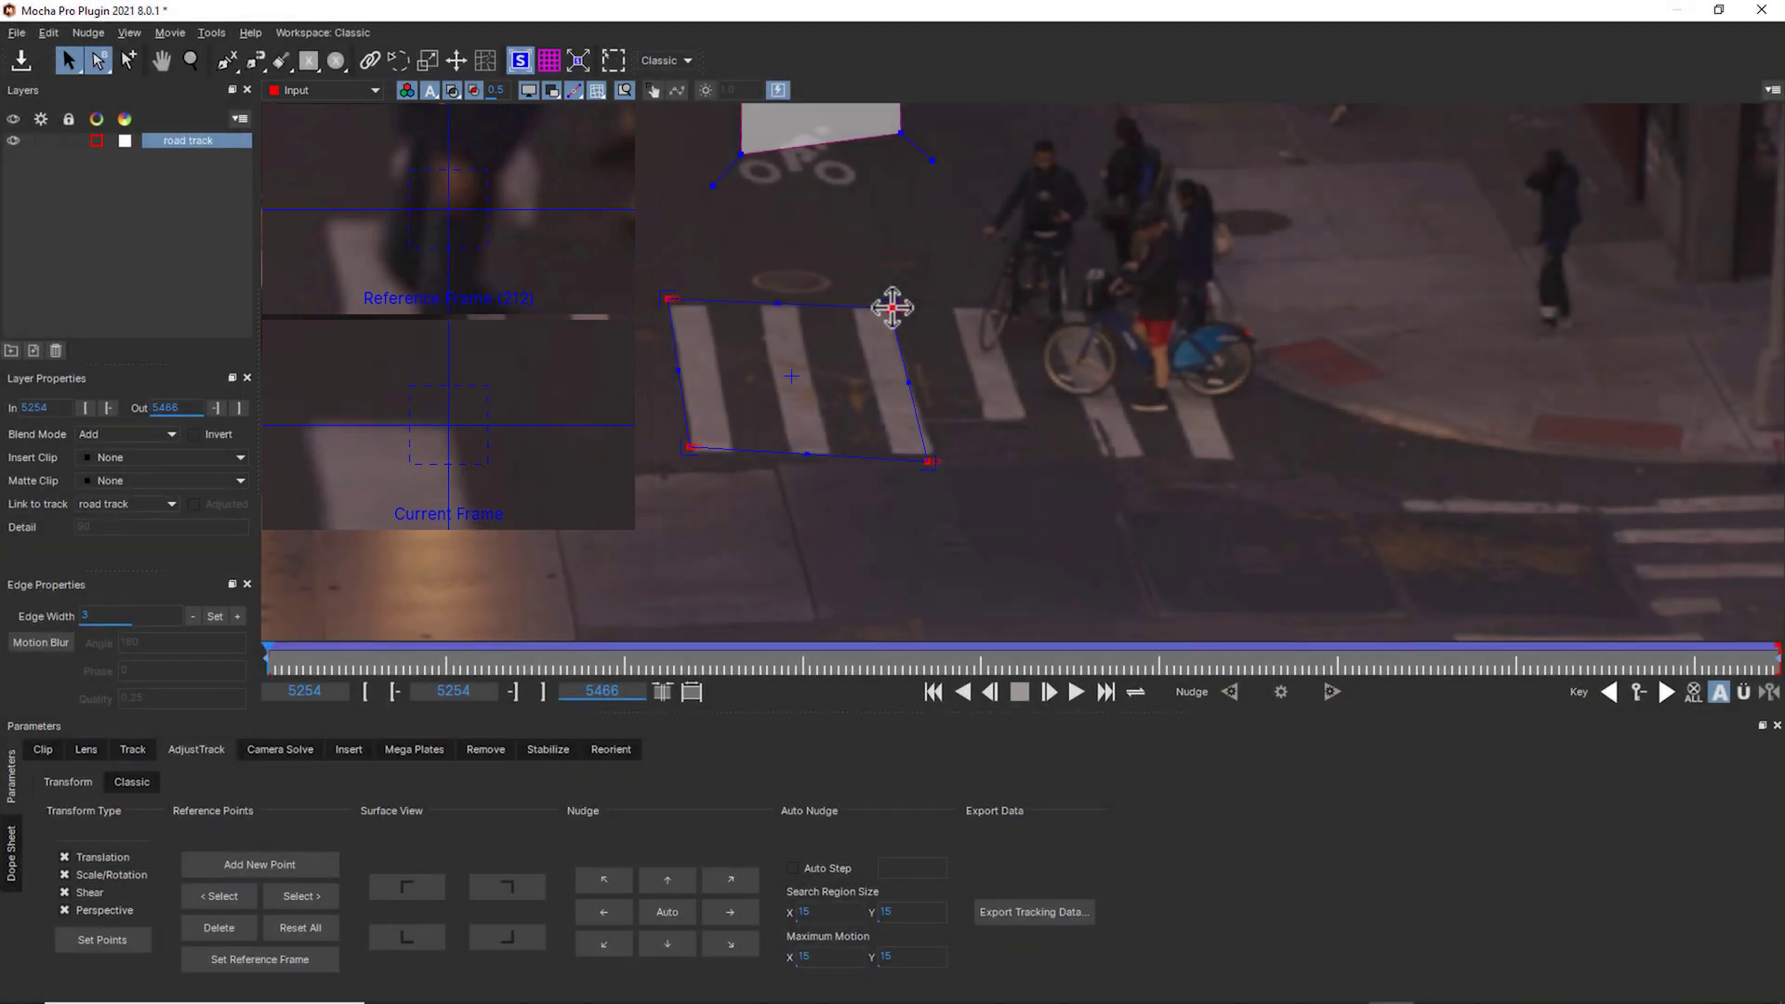
drag(929, 459, 933, 455)
drag(695, 450, 691, 453)
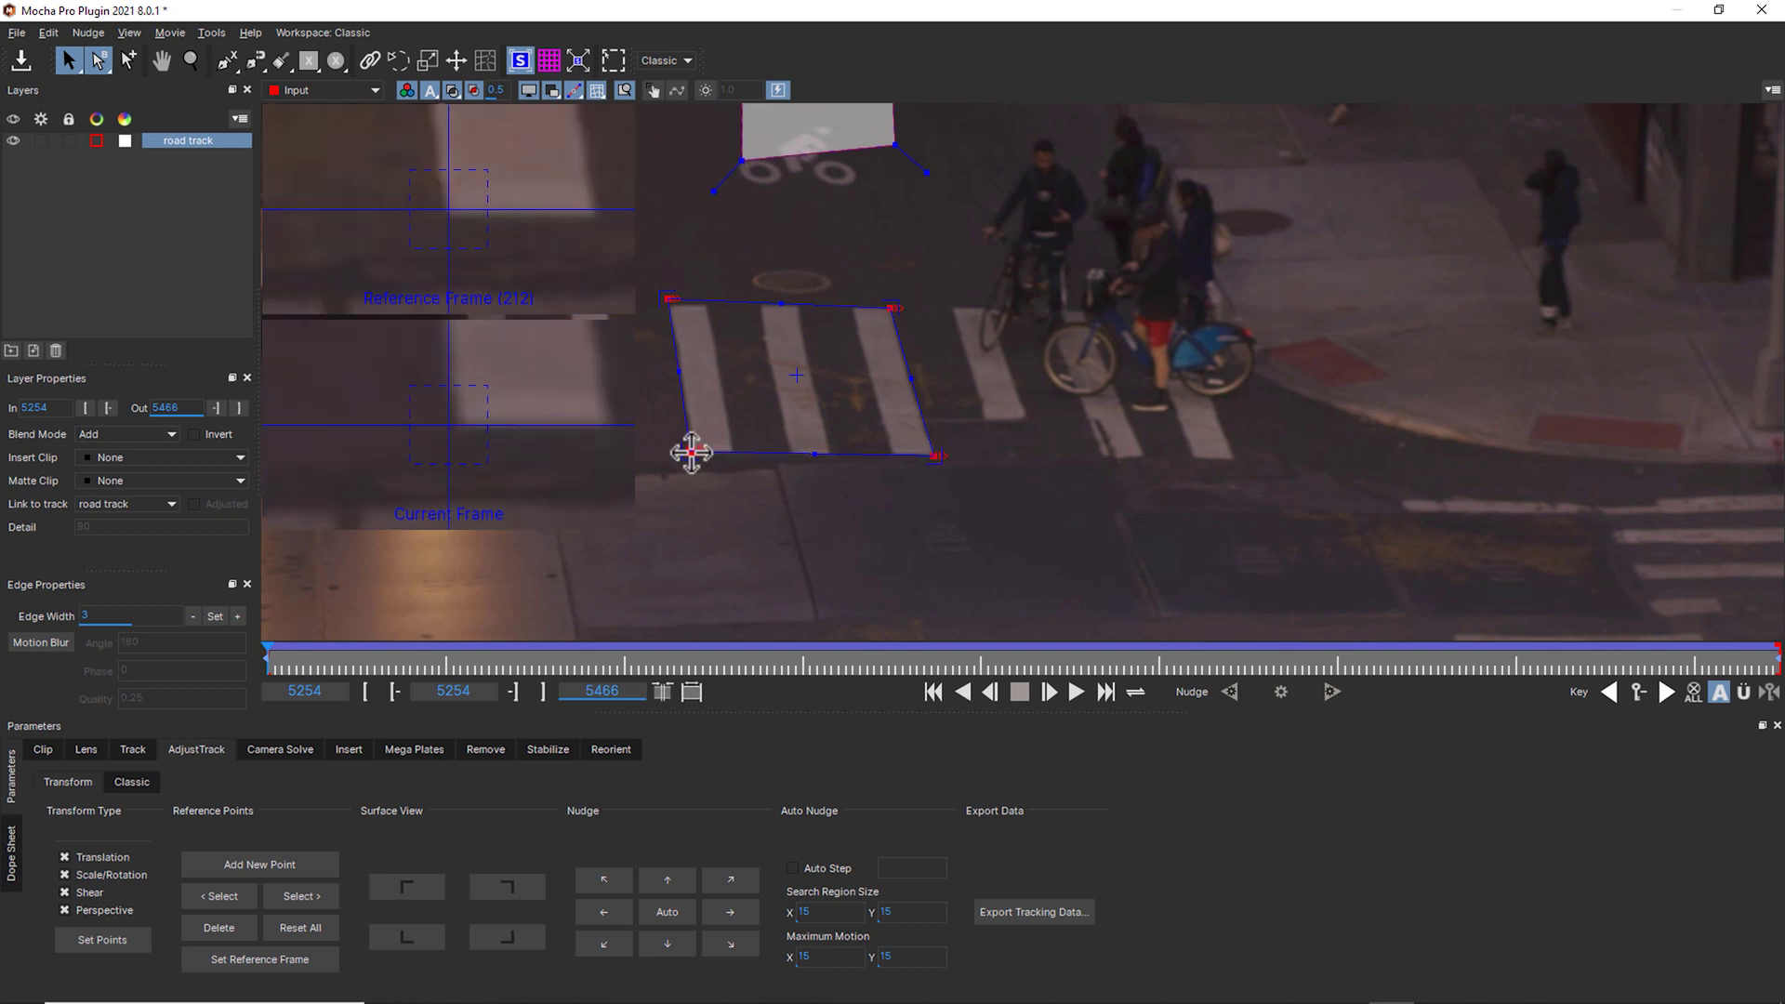
drag(666, 298, 666, 307)
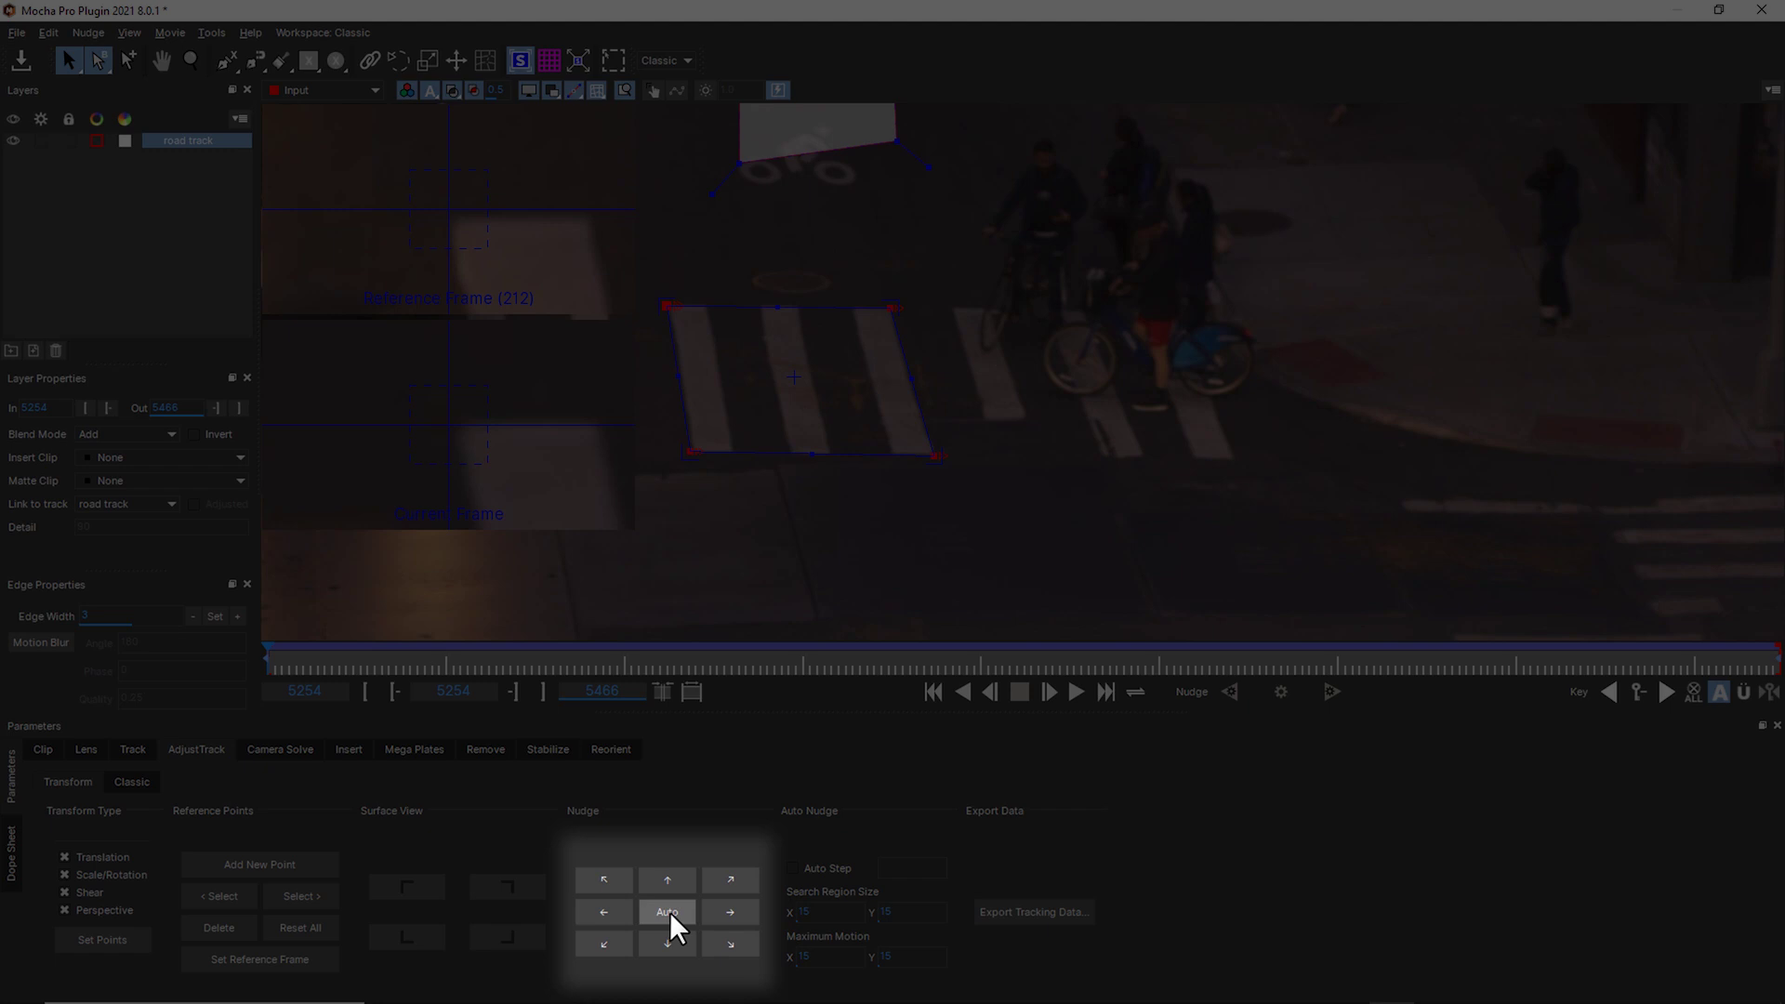
Auto-nudge the top-left, bottom-right and bottom-left corners to match reference frame 212.
click(670, 912)
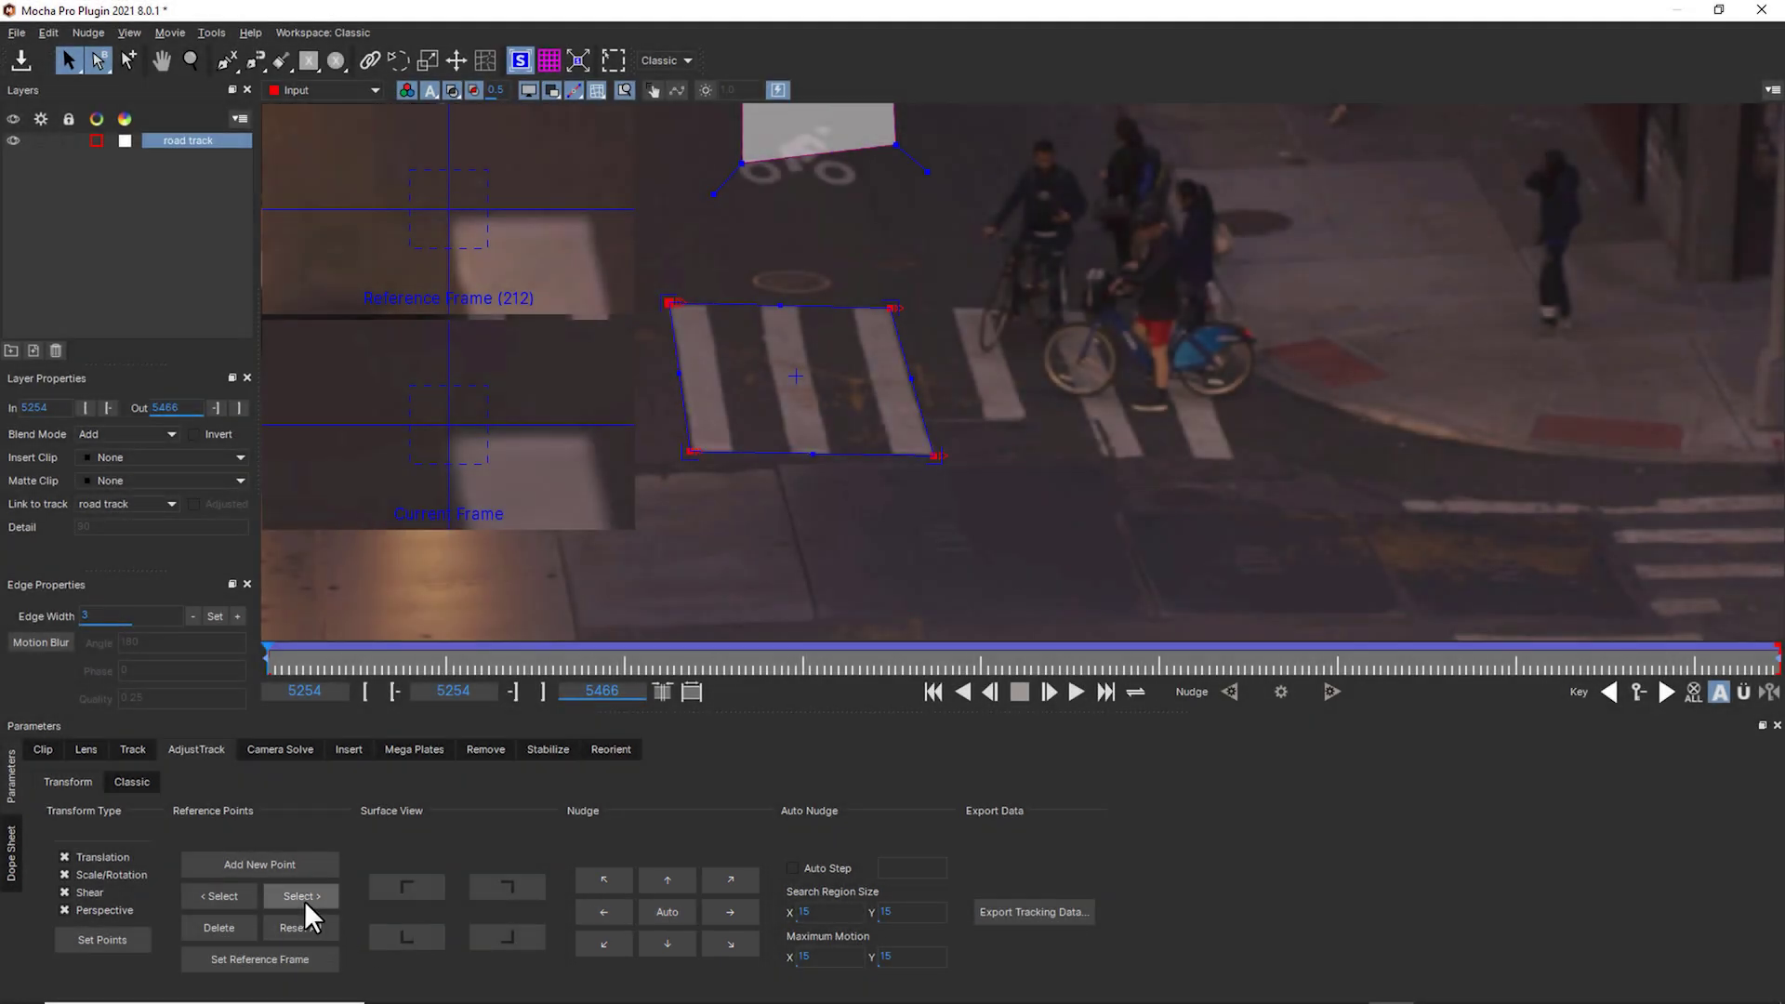
click(304, 898)
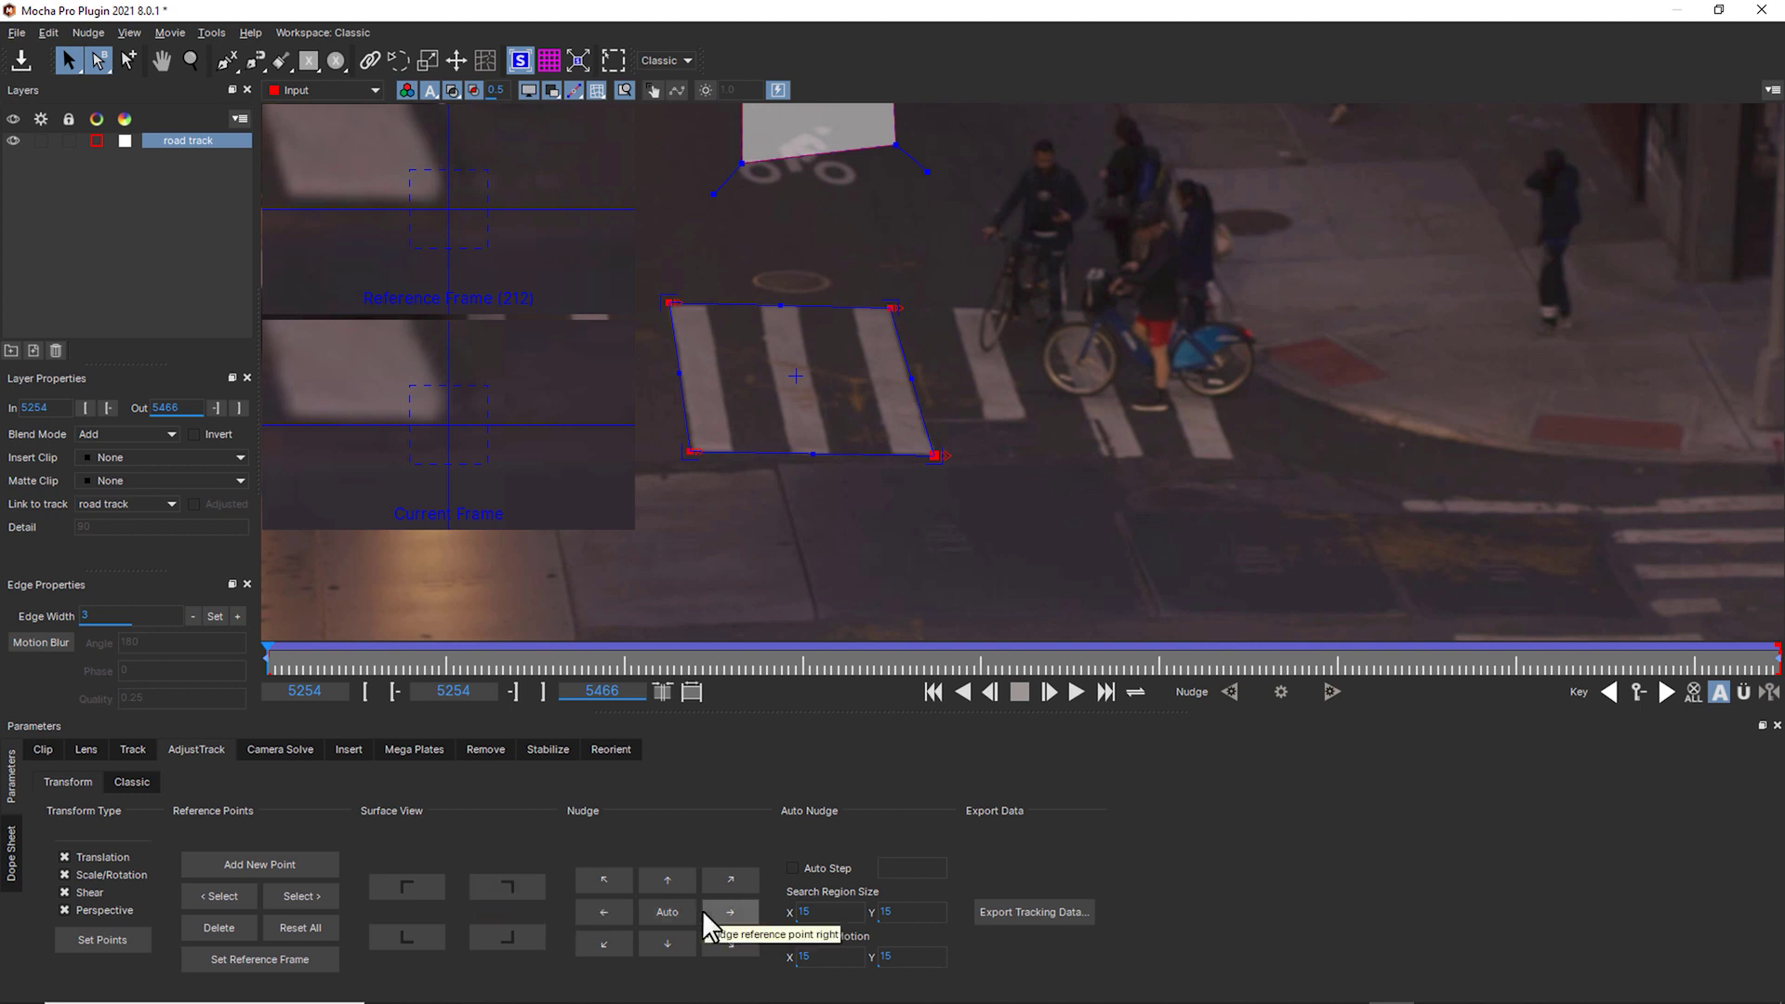
click(673, 912)
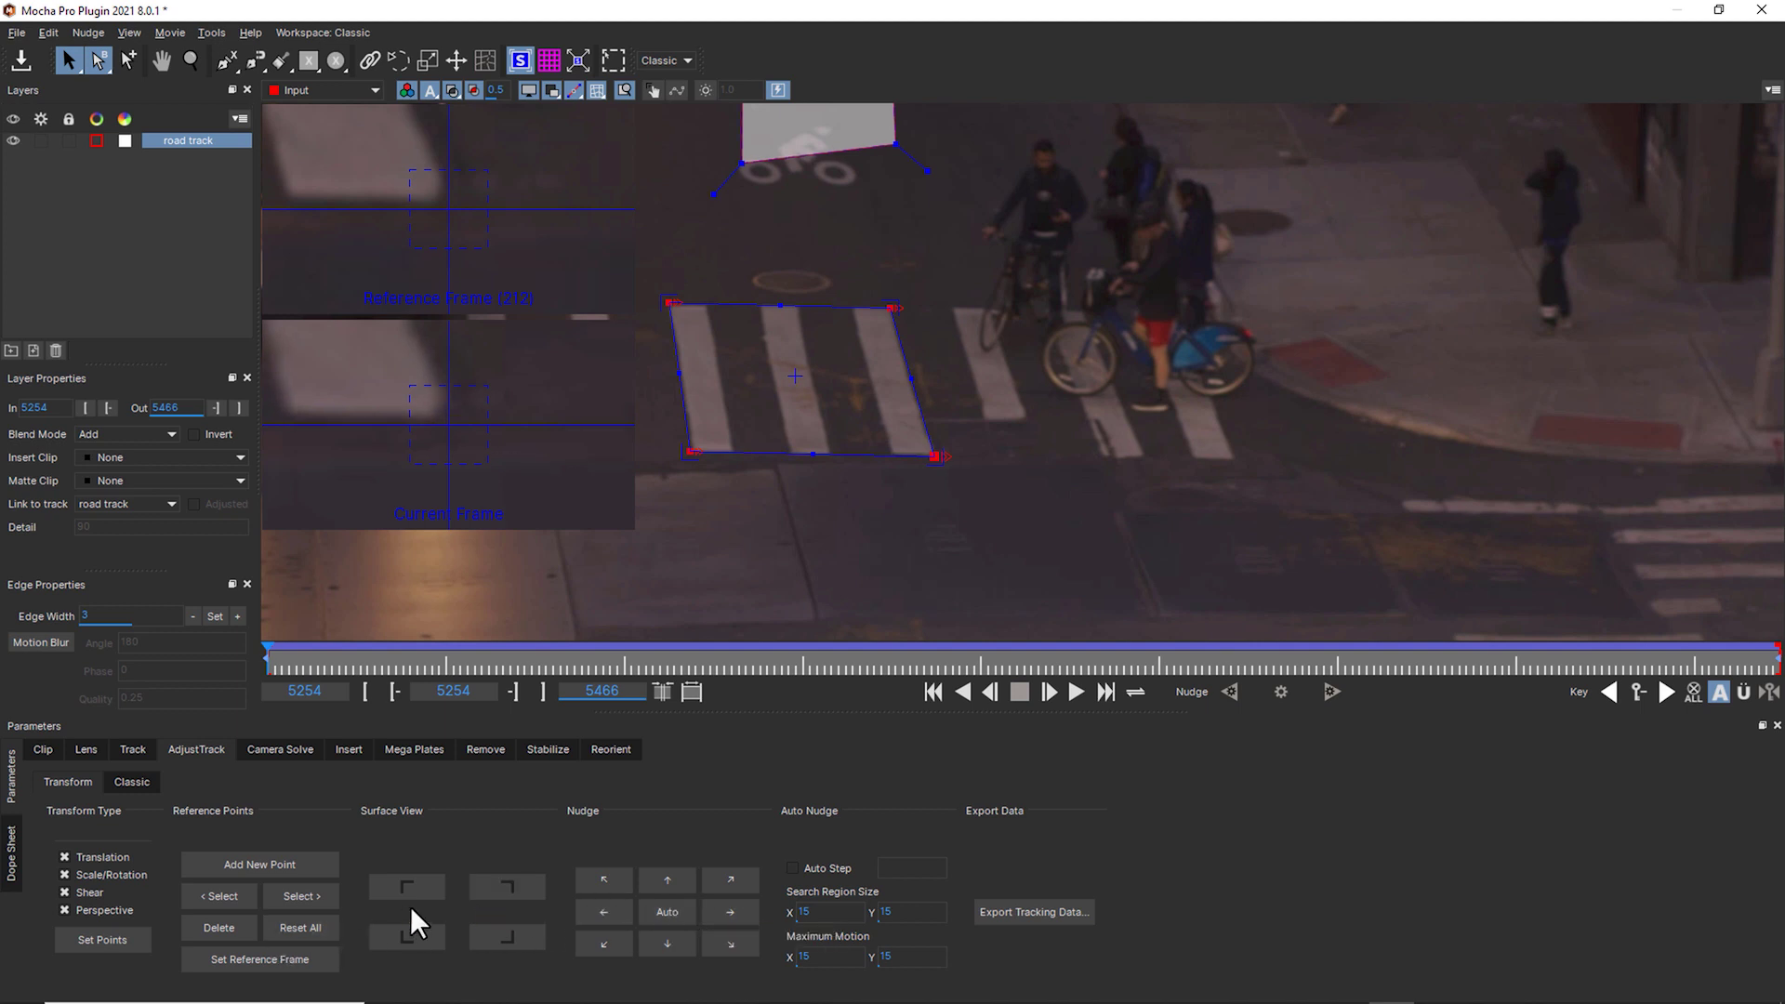
click(314, 894)
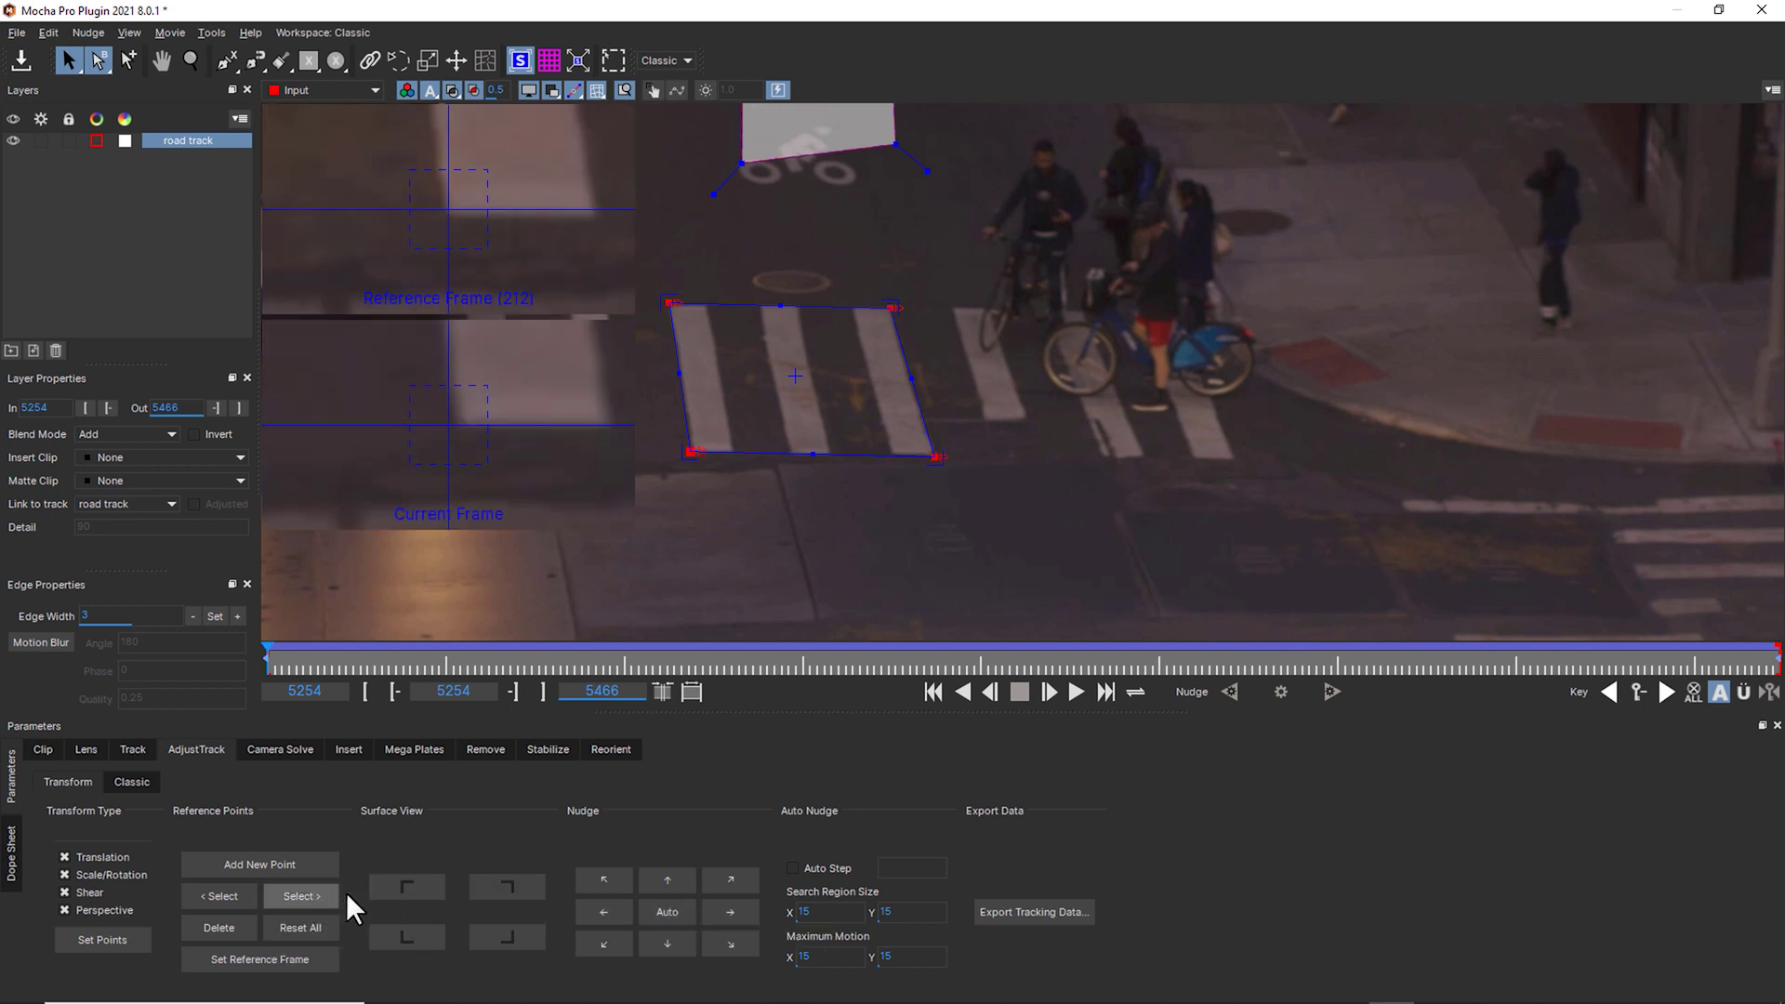
click(654, 913)
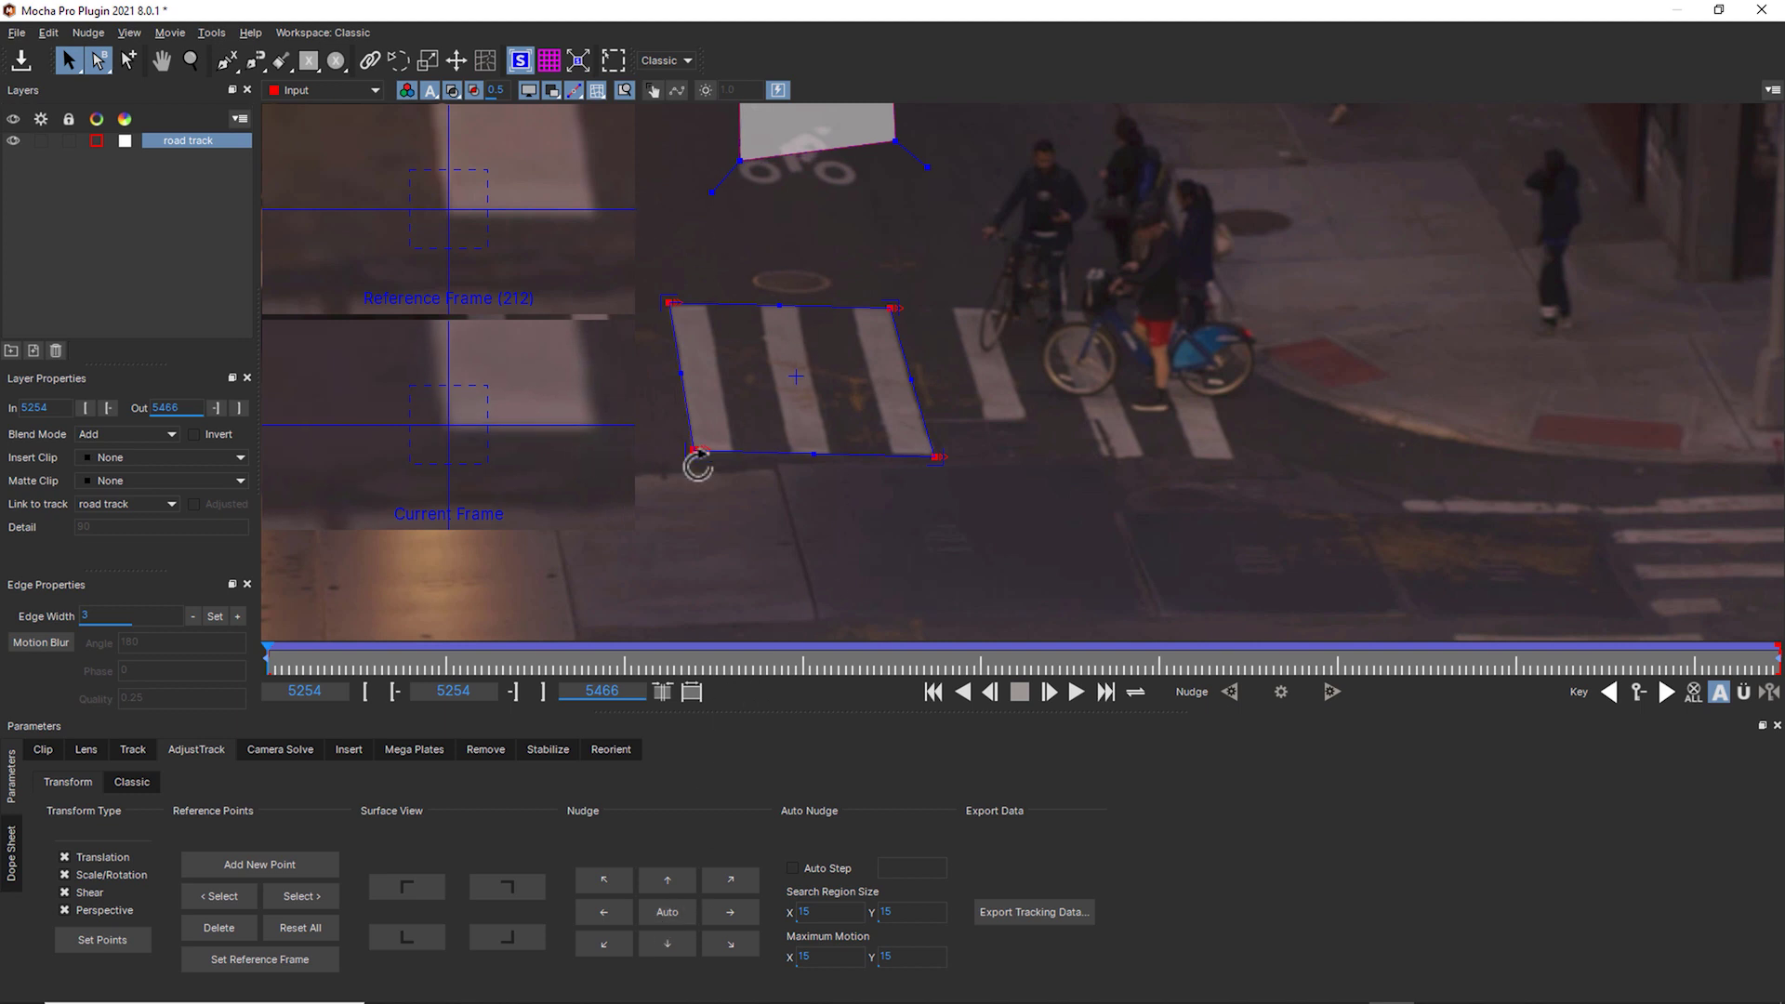
drag(265, 662, 1208, 661)
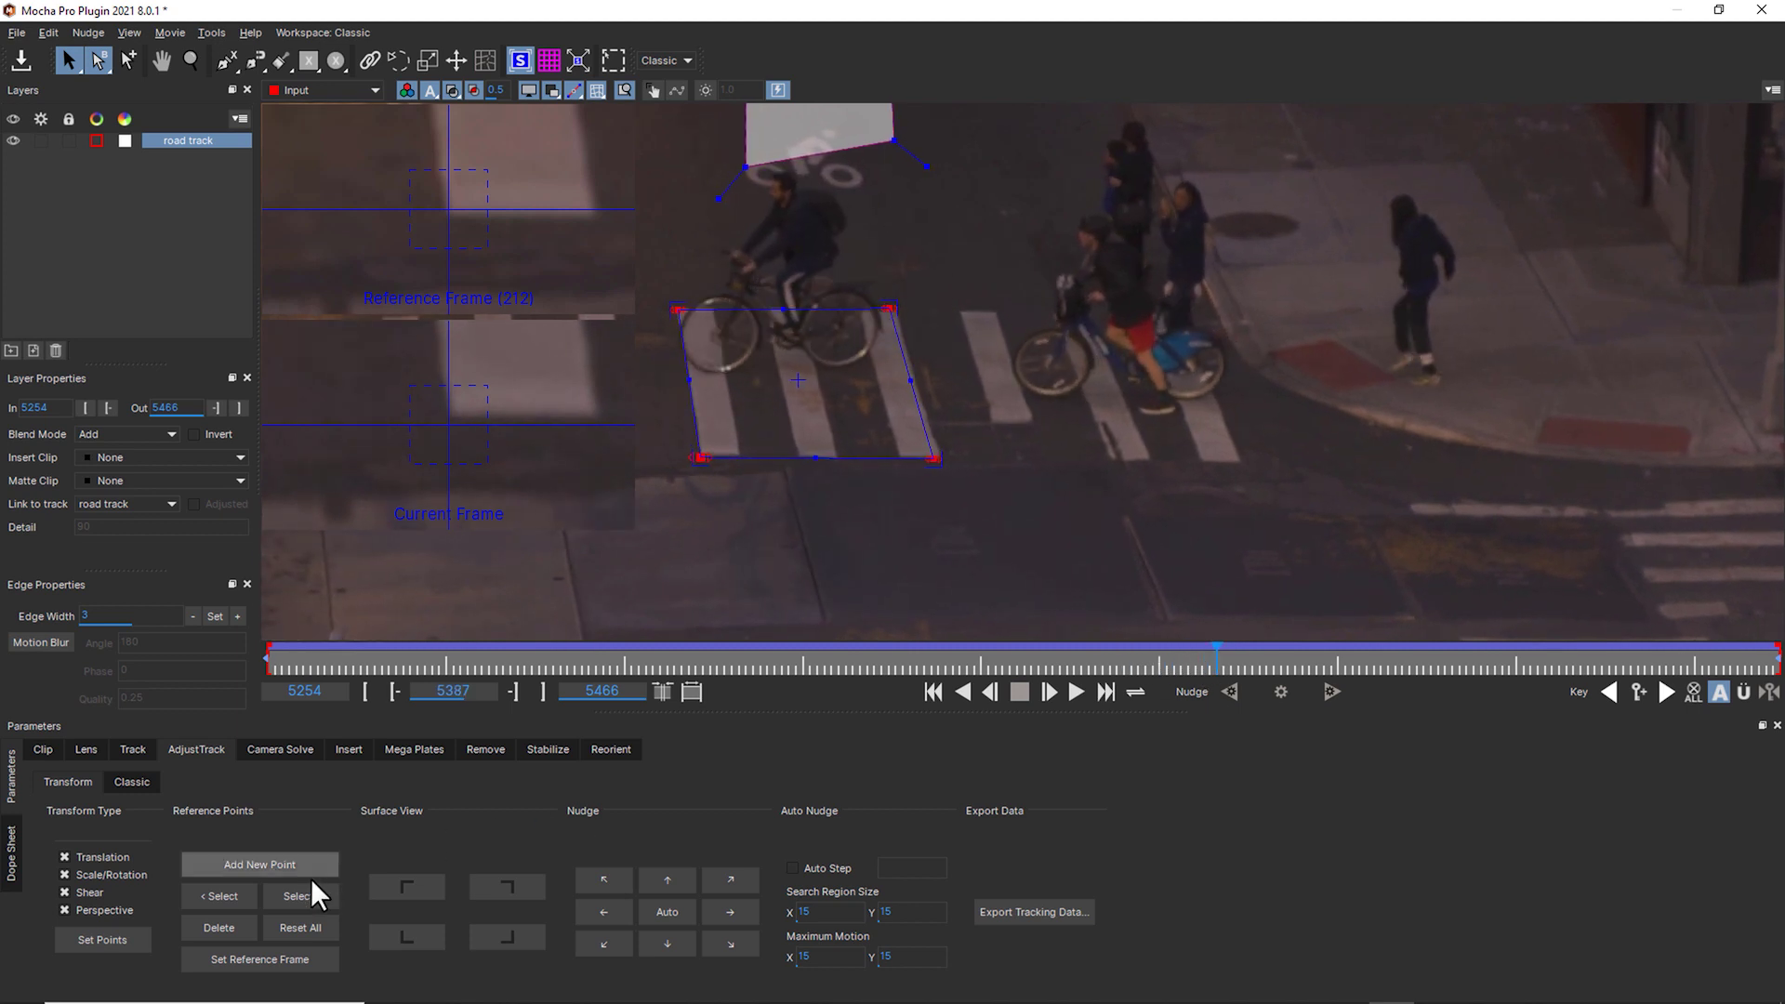
At frame 5270, auto-nudge the corners to the reference and fine-tune the top-right corner.
click(656, 913)
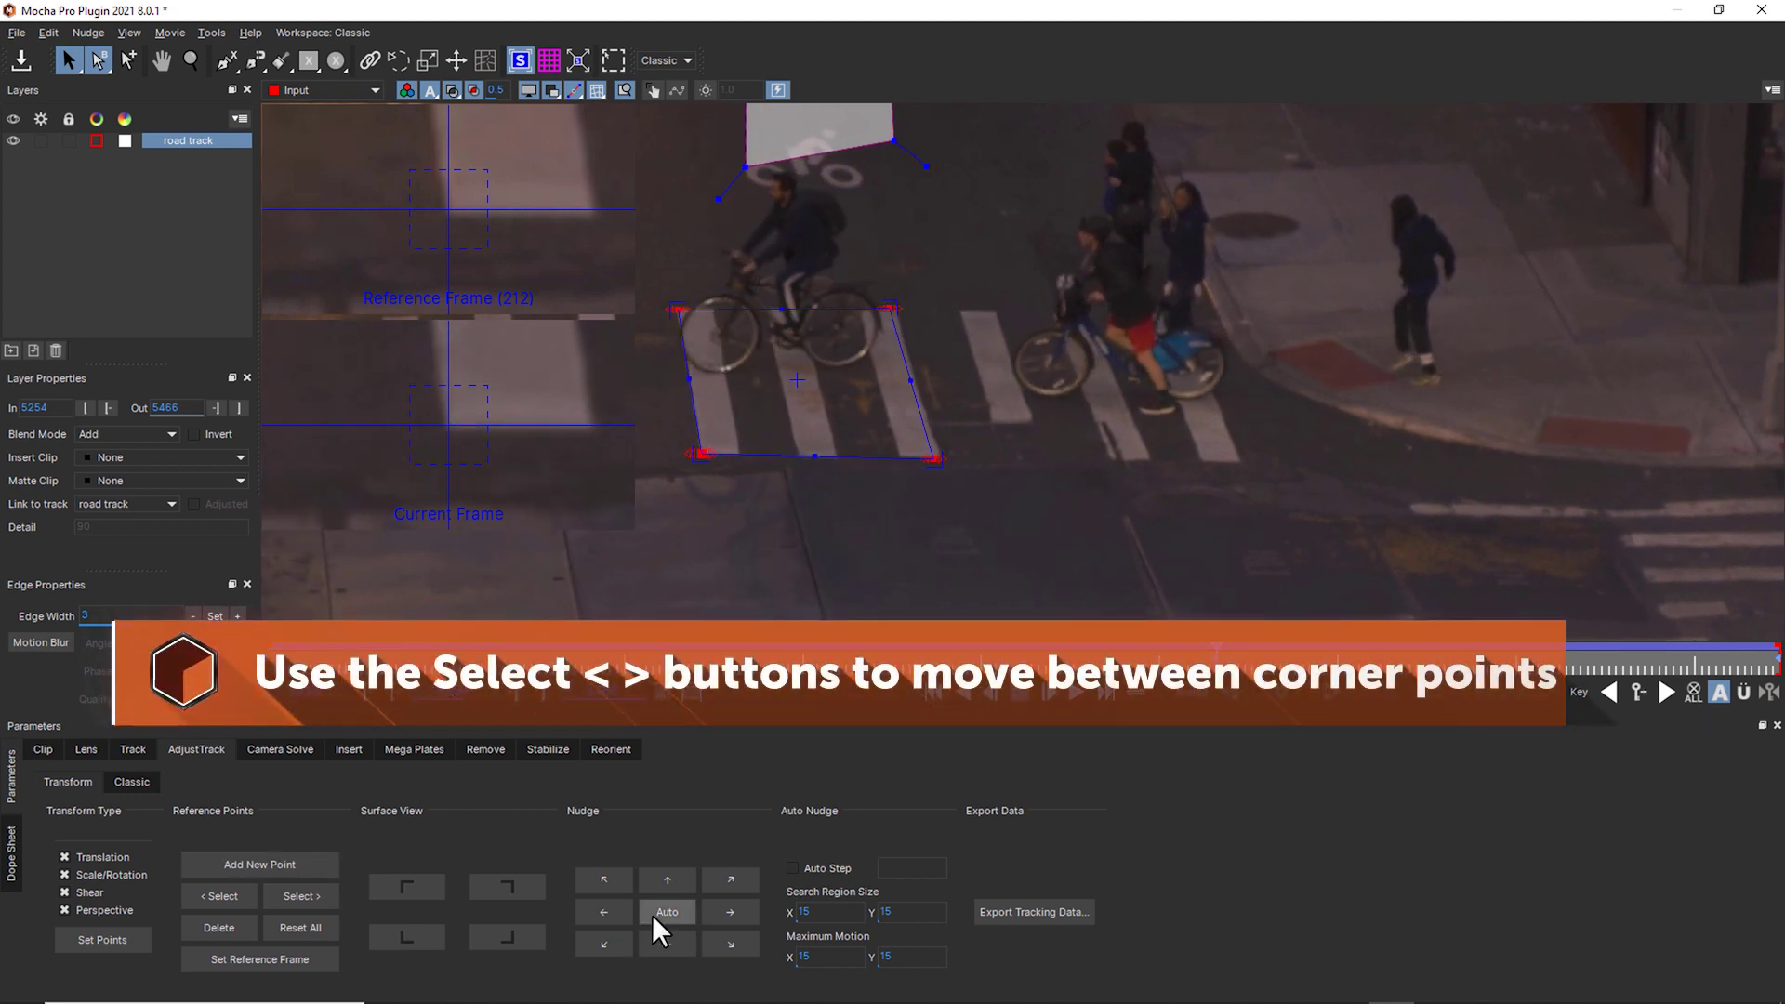
click(301, 891)
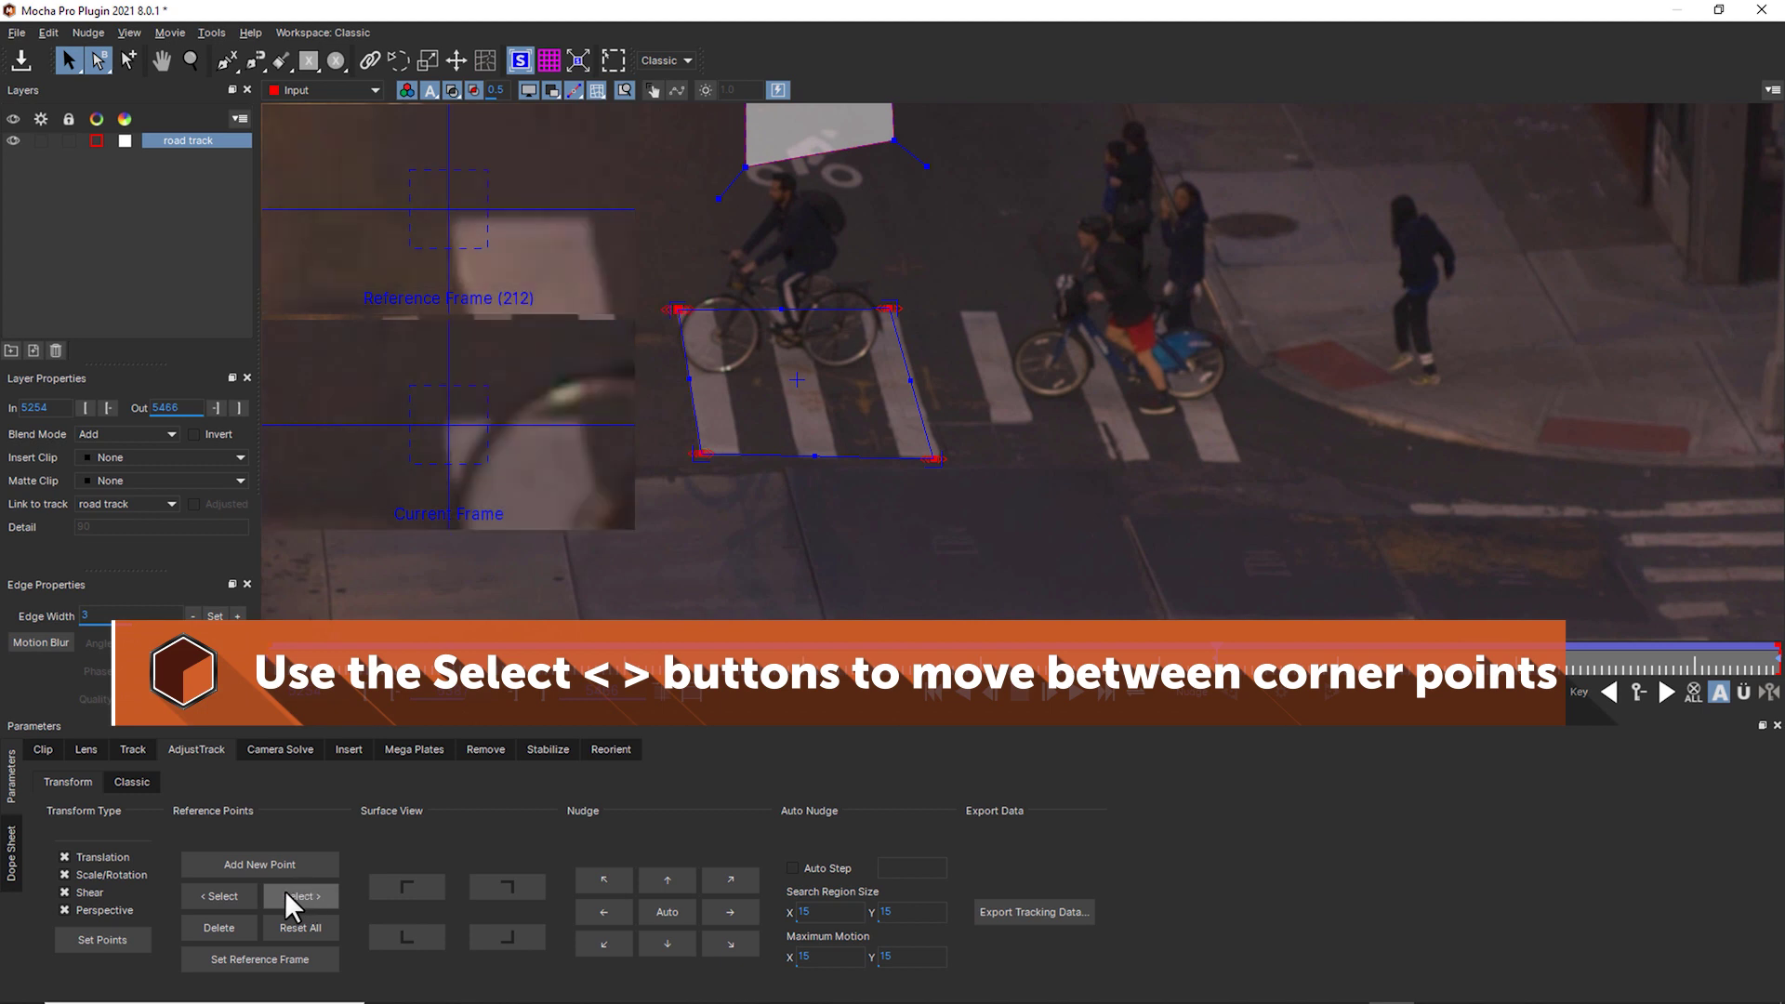
click(661, 907)
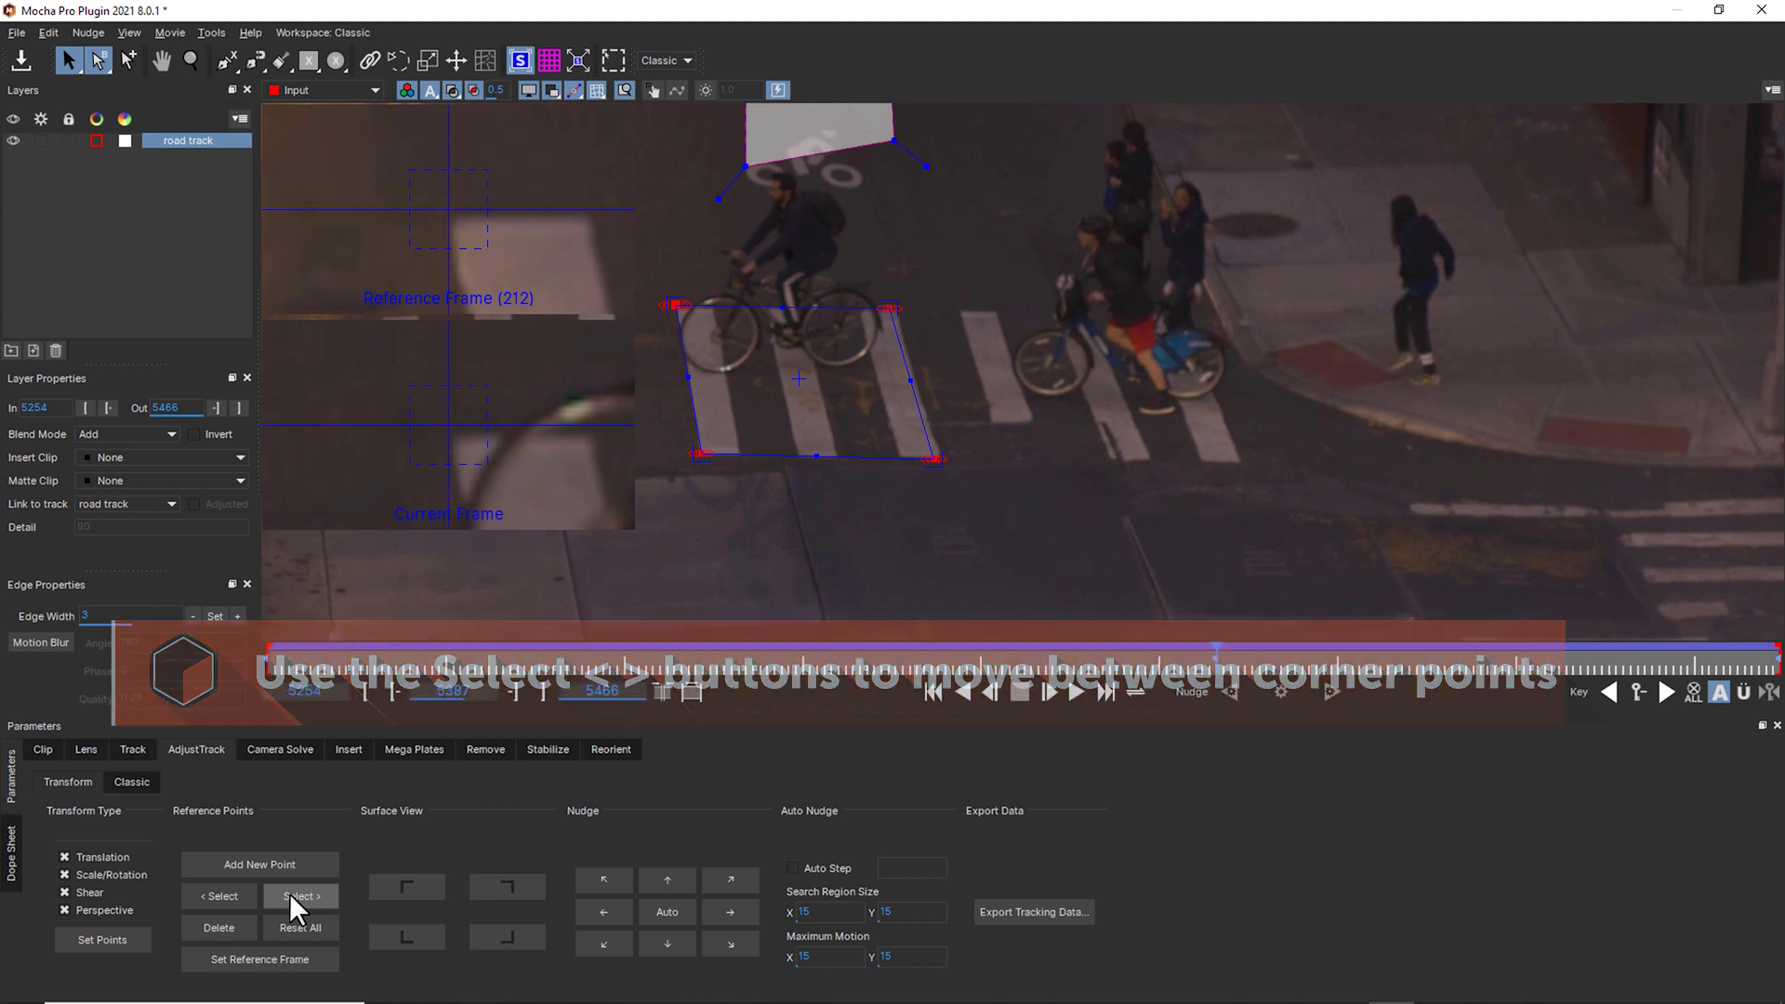
click(320, 889)
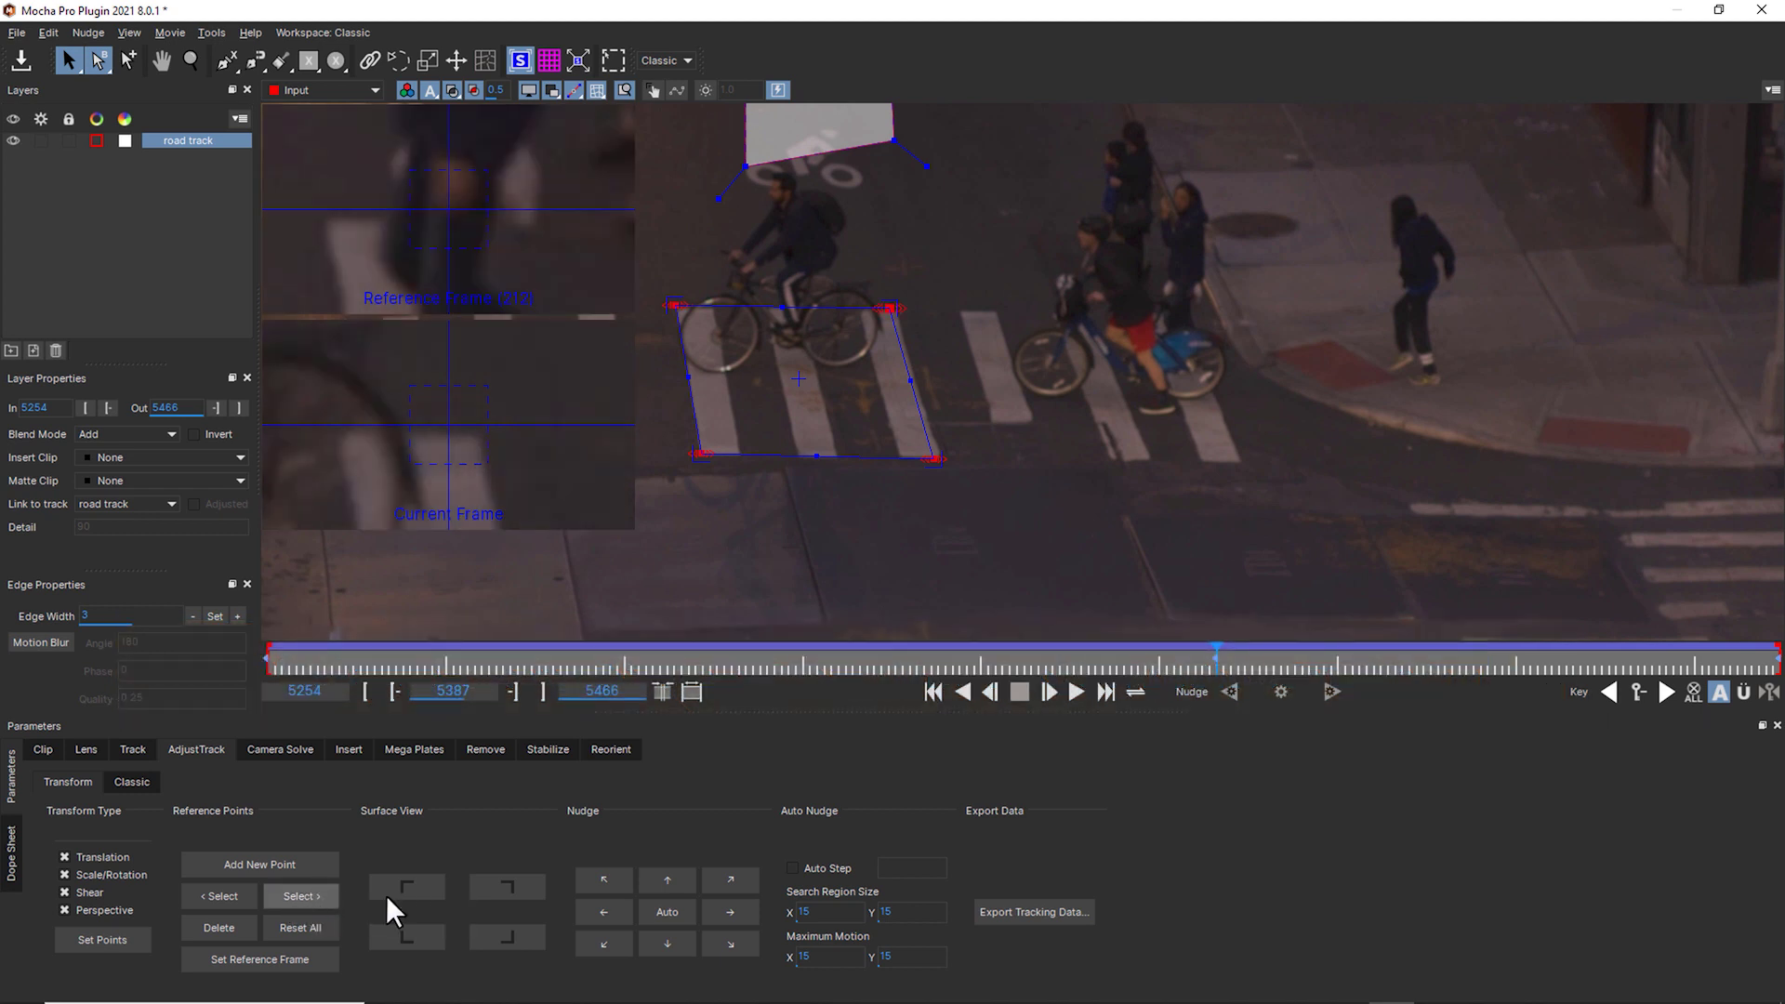
drag(890, 307, 898, 310)
click(323, 898)
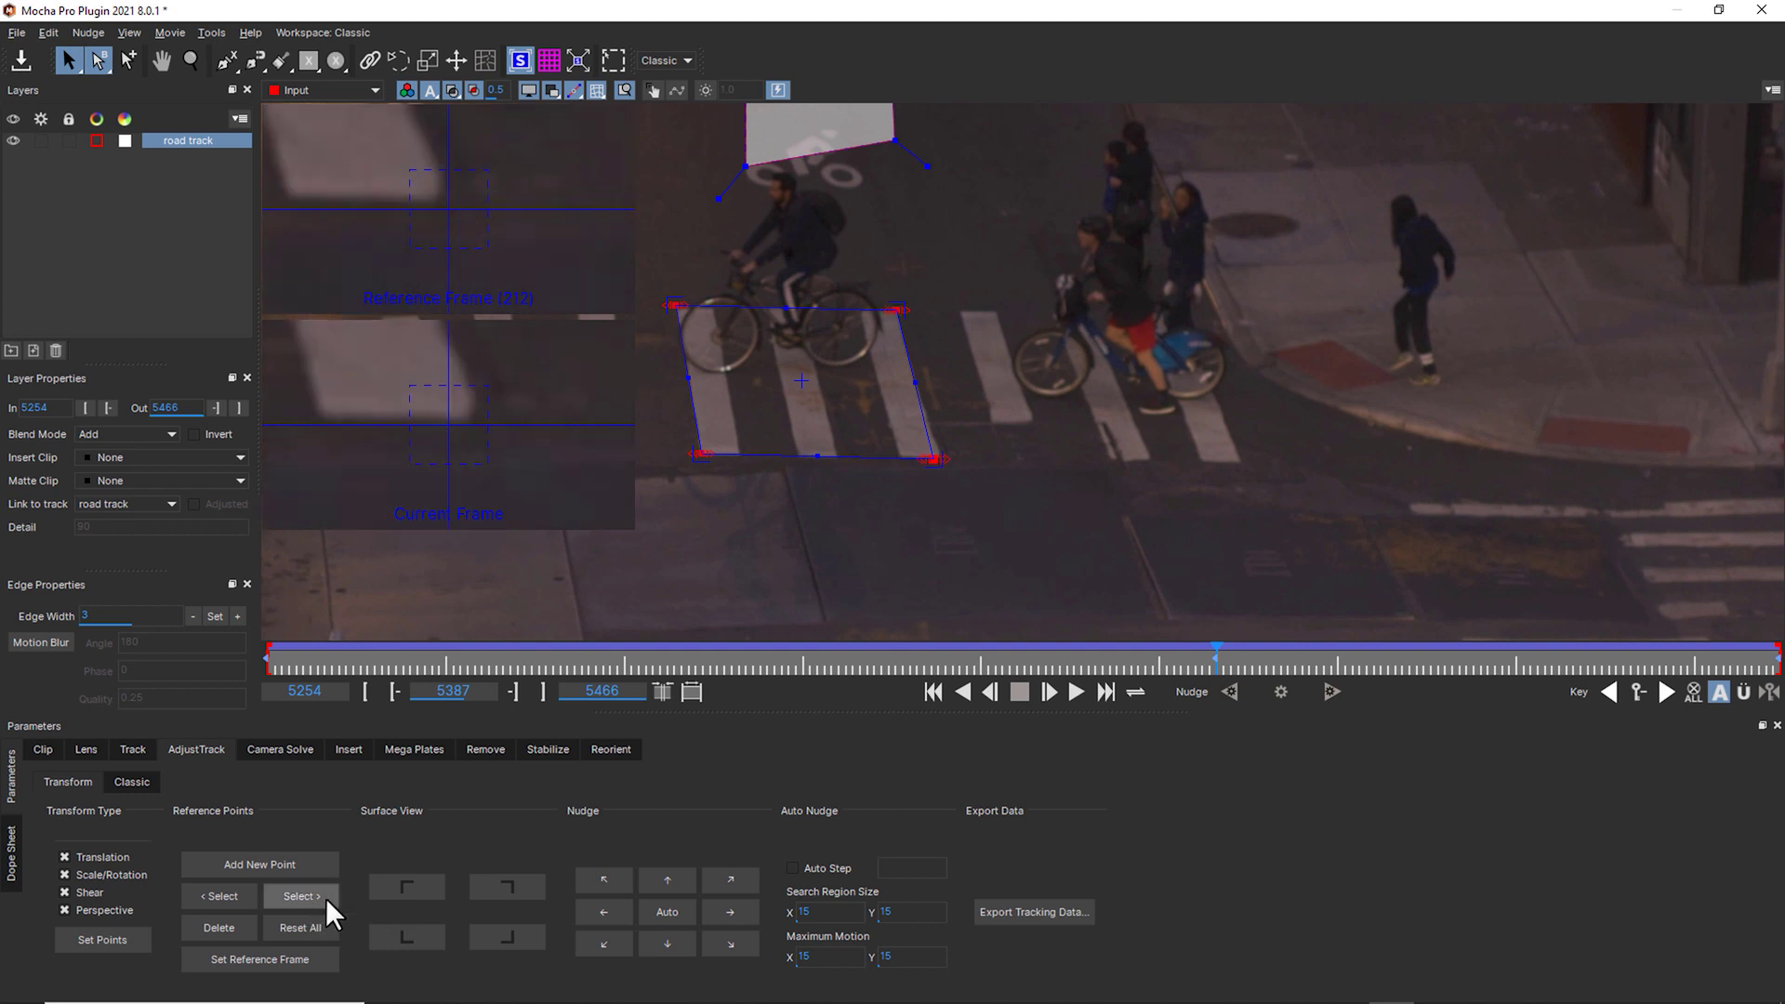
click(657, 912)
Scrub through the shot, auto-nudge the corner at frame 5329, and return to frame 5274.
drag(1206, 669, 193, 638)
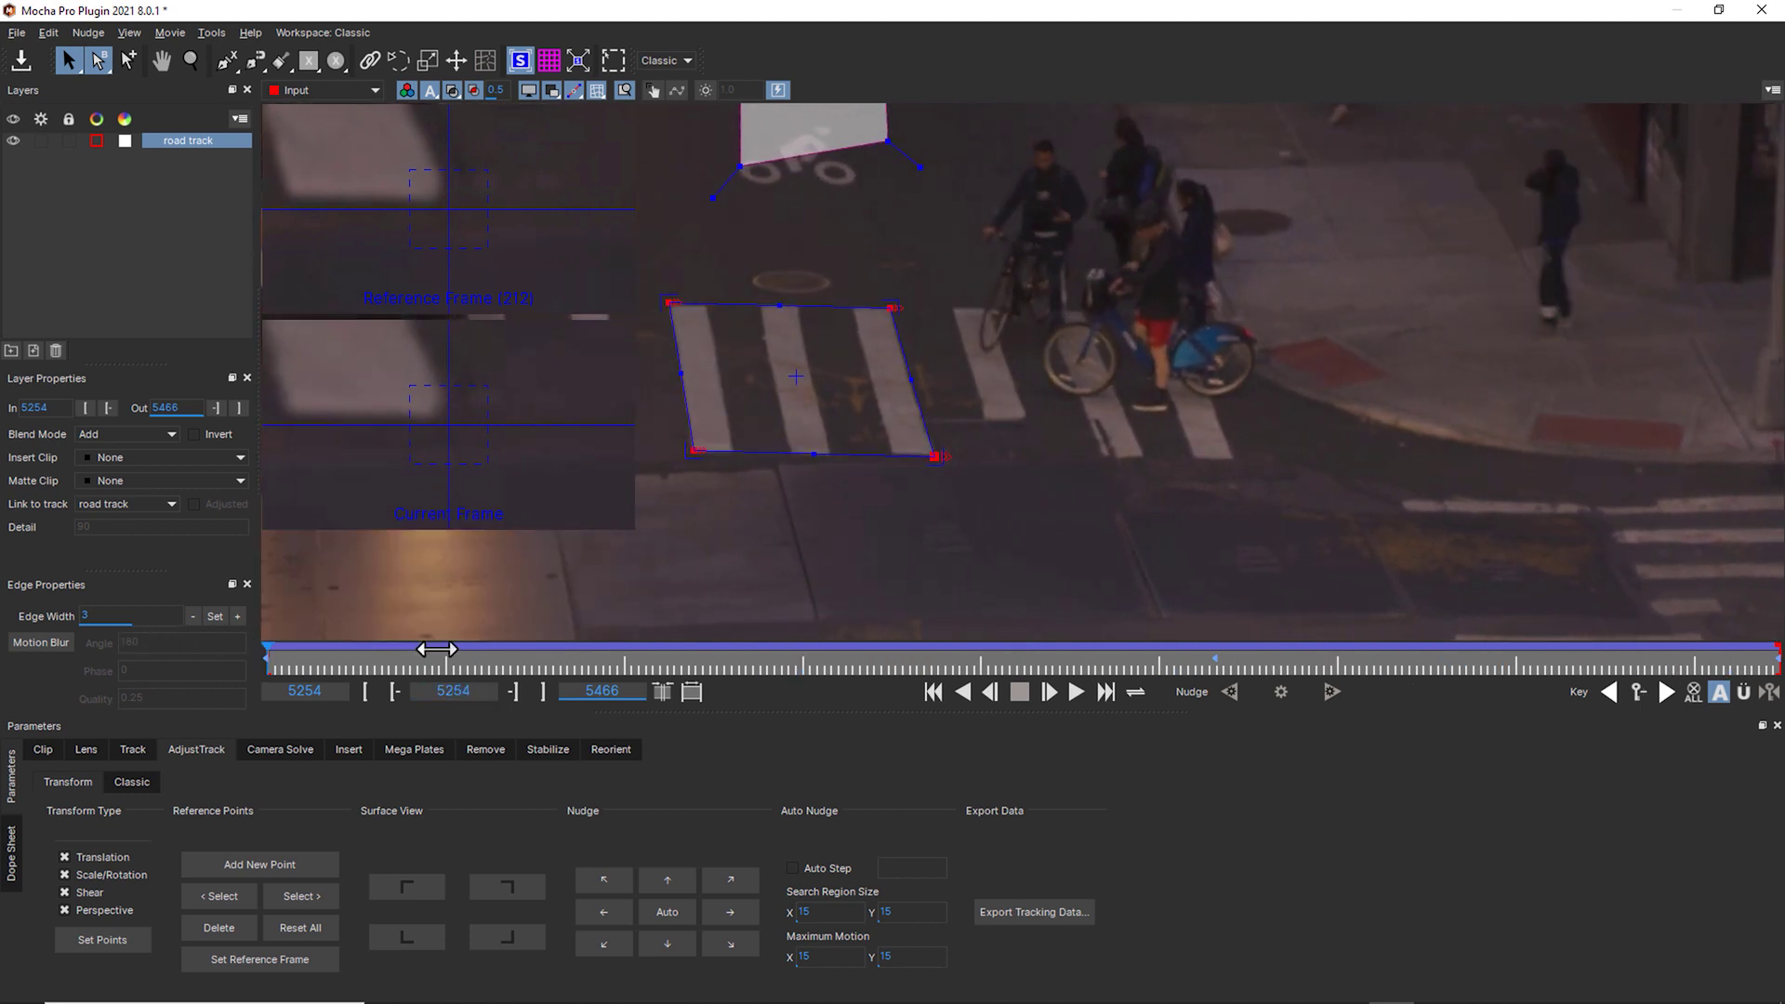
drag(436, 649, 802, 664)
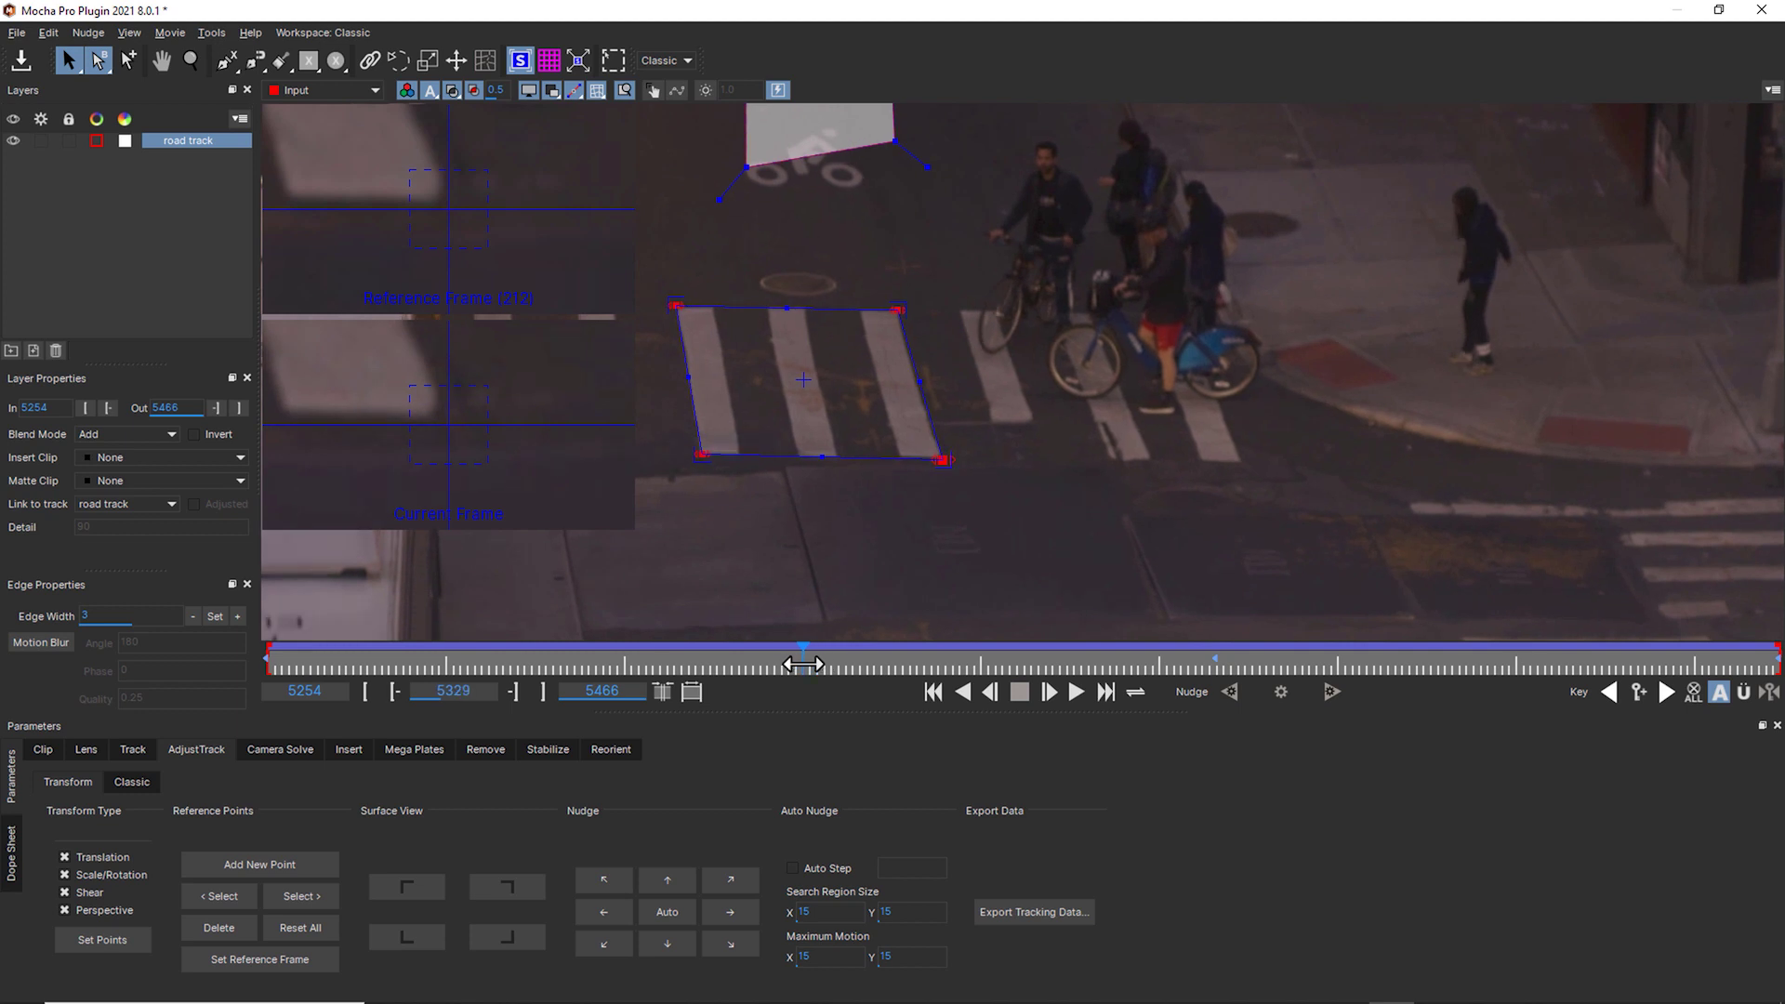
click(667, 912)
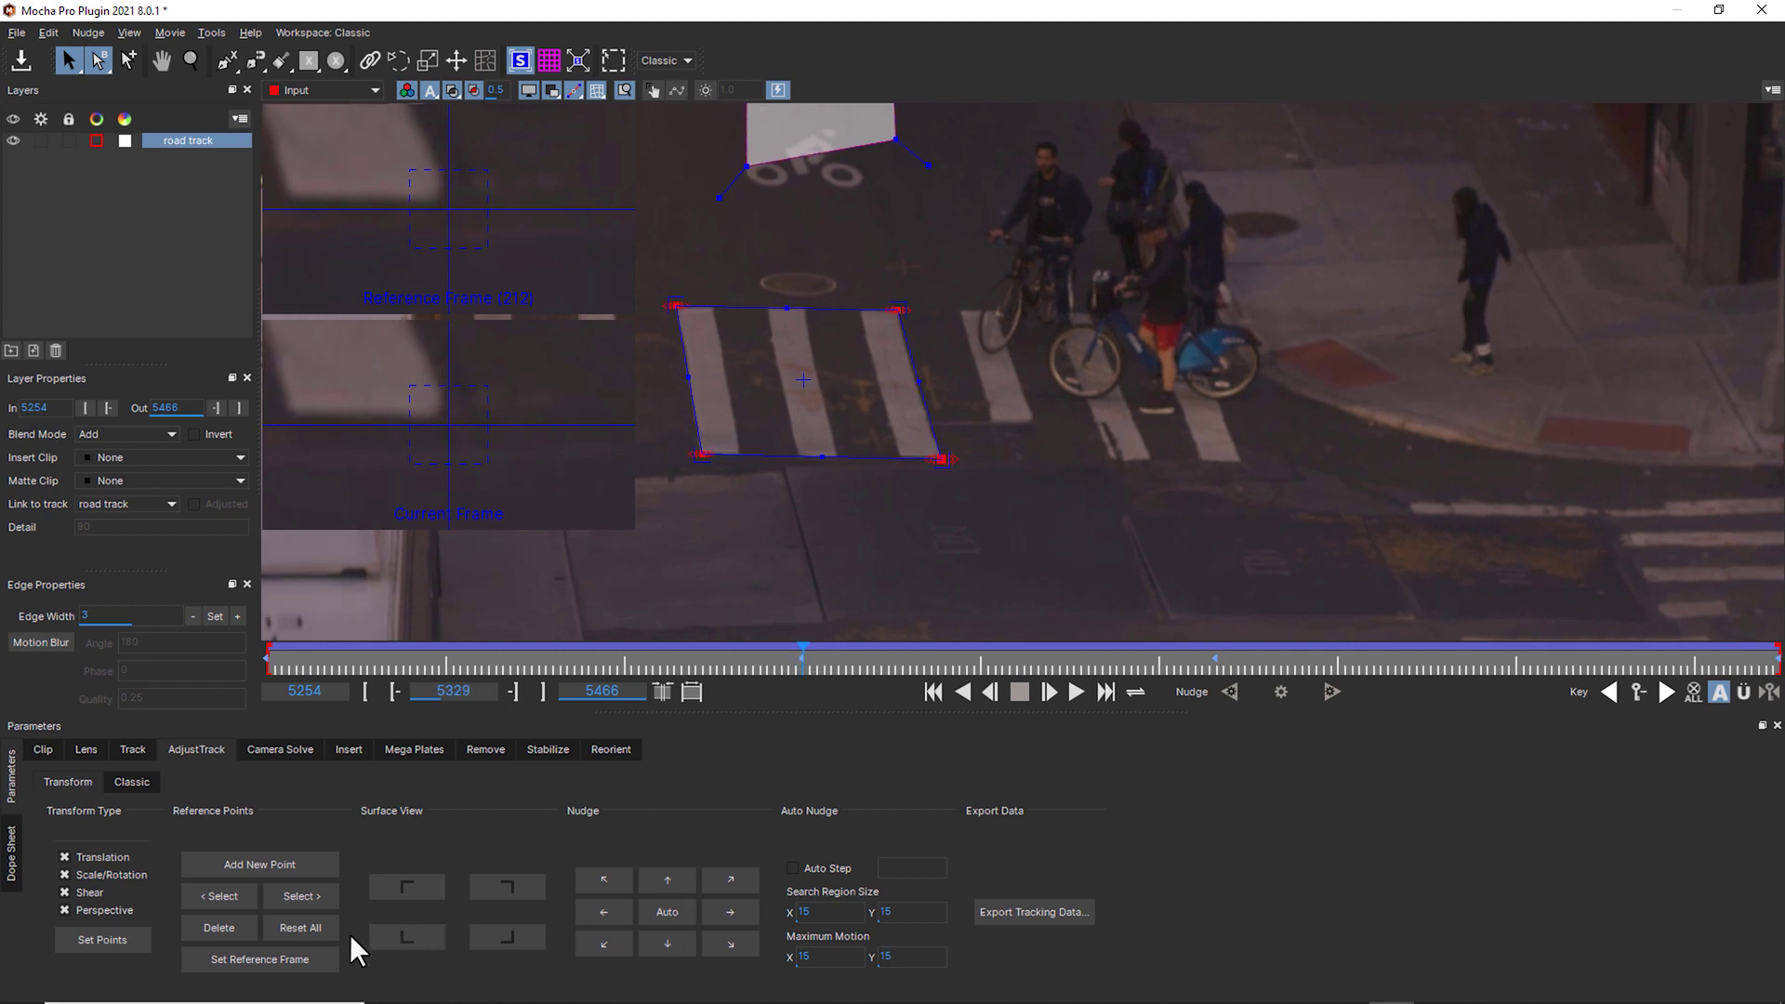
click(410, 659)
Hide the reference/current frame inset, then zoom out and recentre the viewer on the intersection.
click(622, 85)
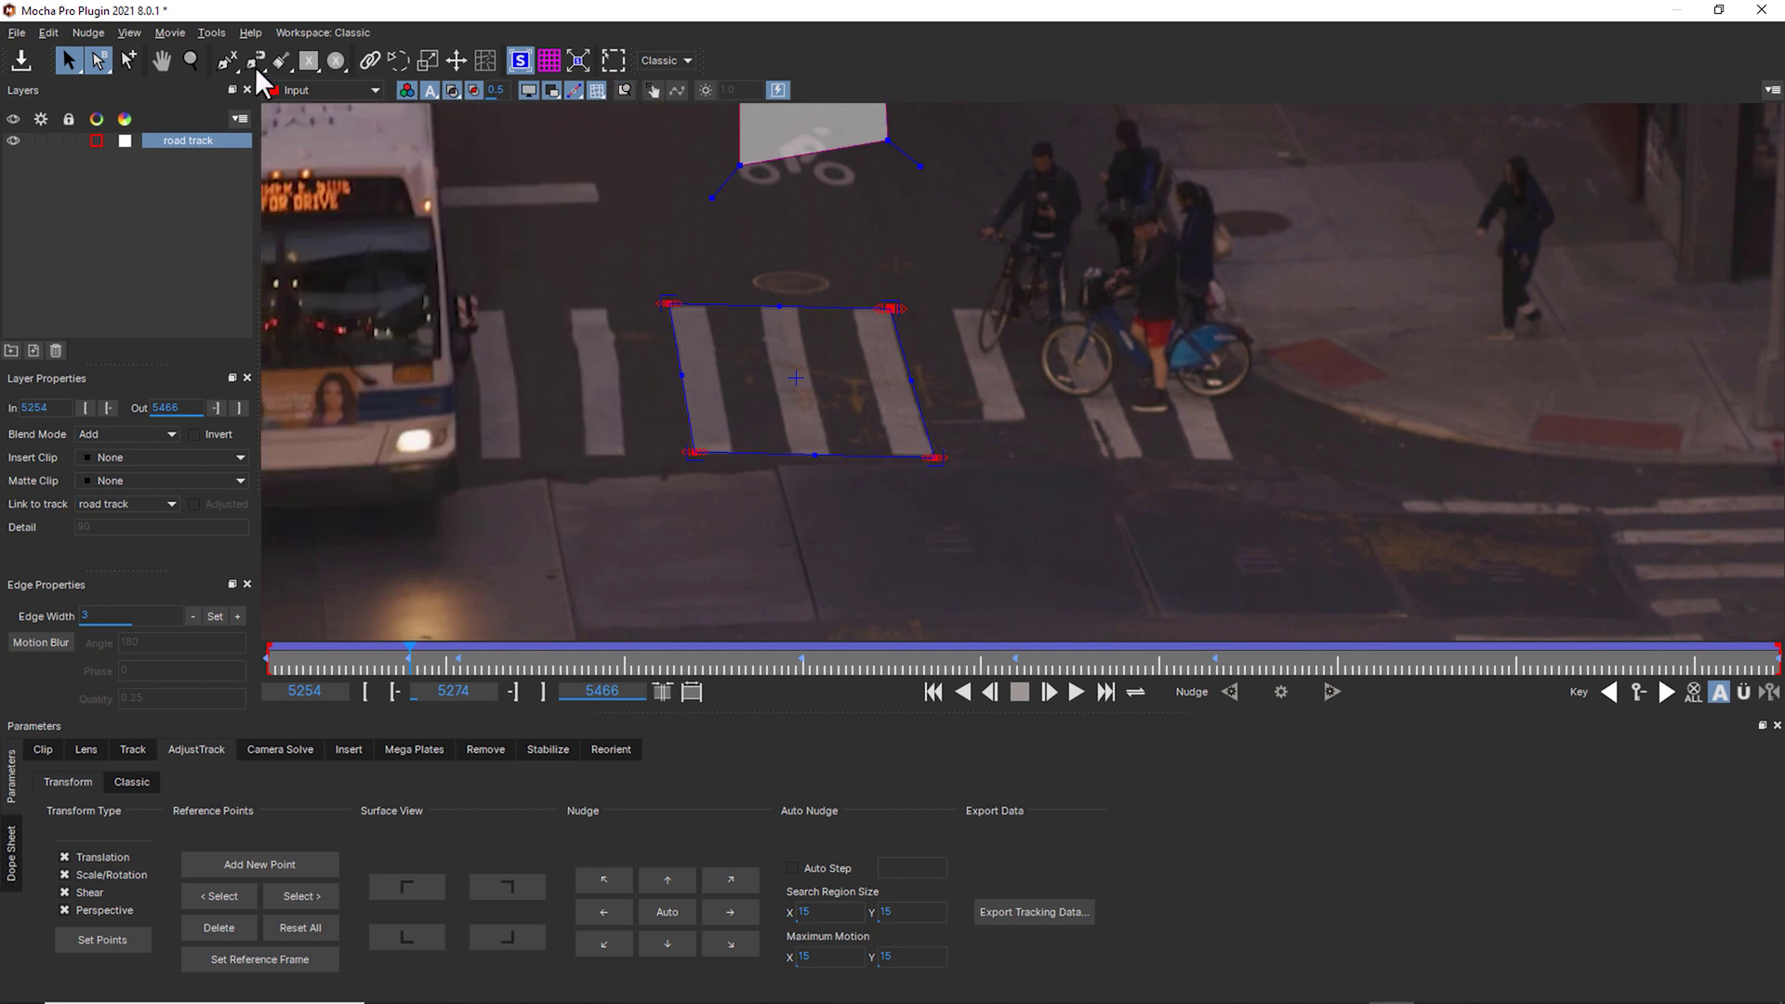
click(190, 60)
drag(777, 378, 834, 251)
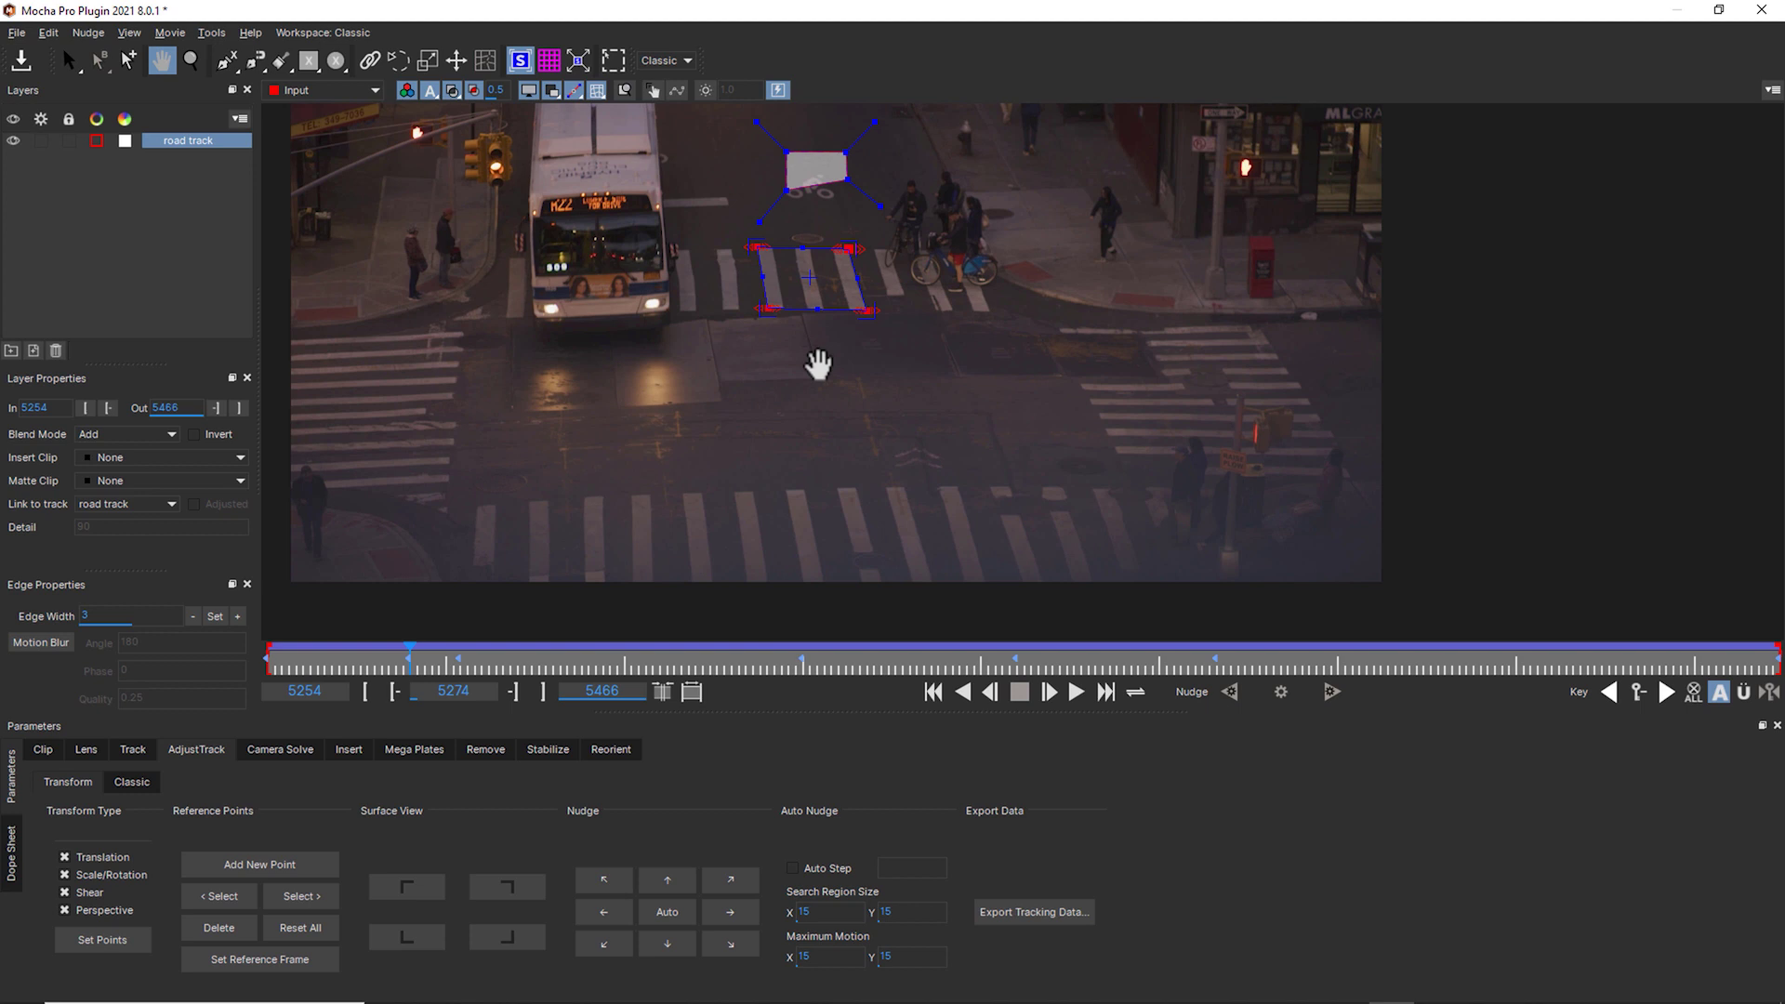
drag(817, 366, 917, 415)
Retrack the road track layer forward from frame 5254 and play backward to review it.
click(133, 750)
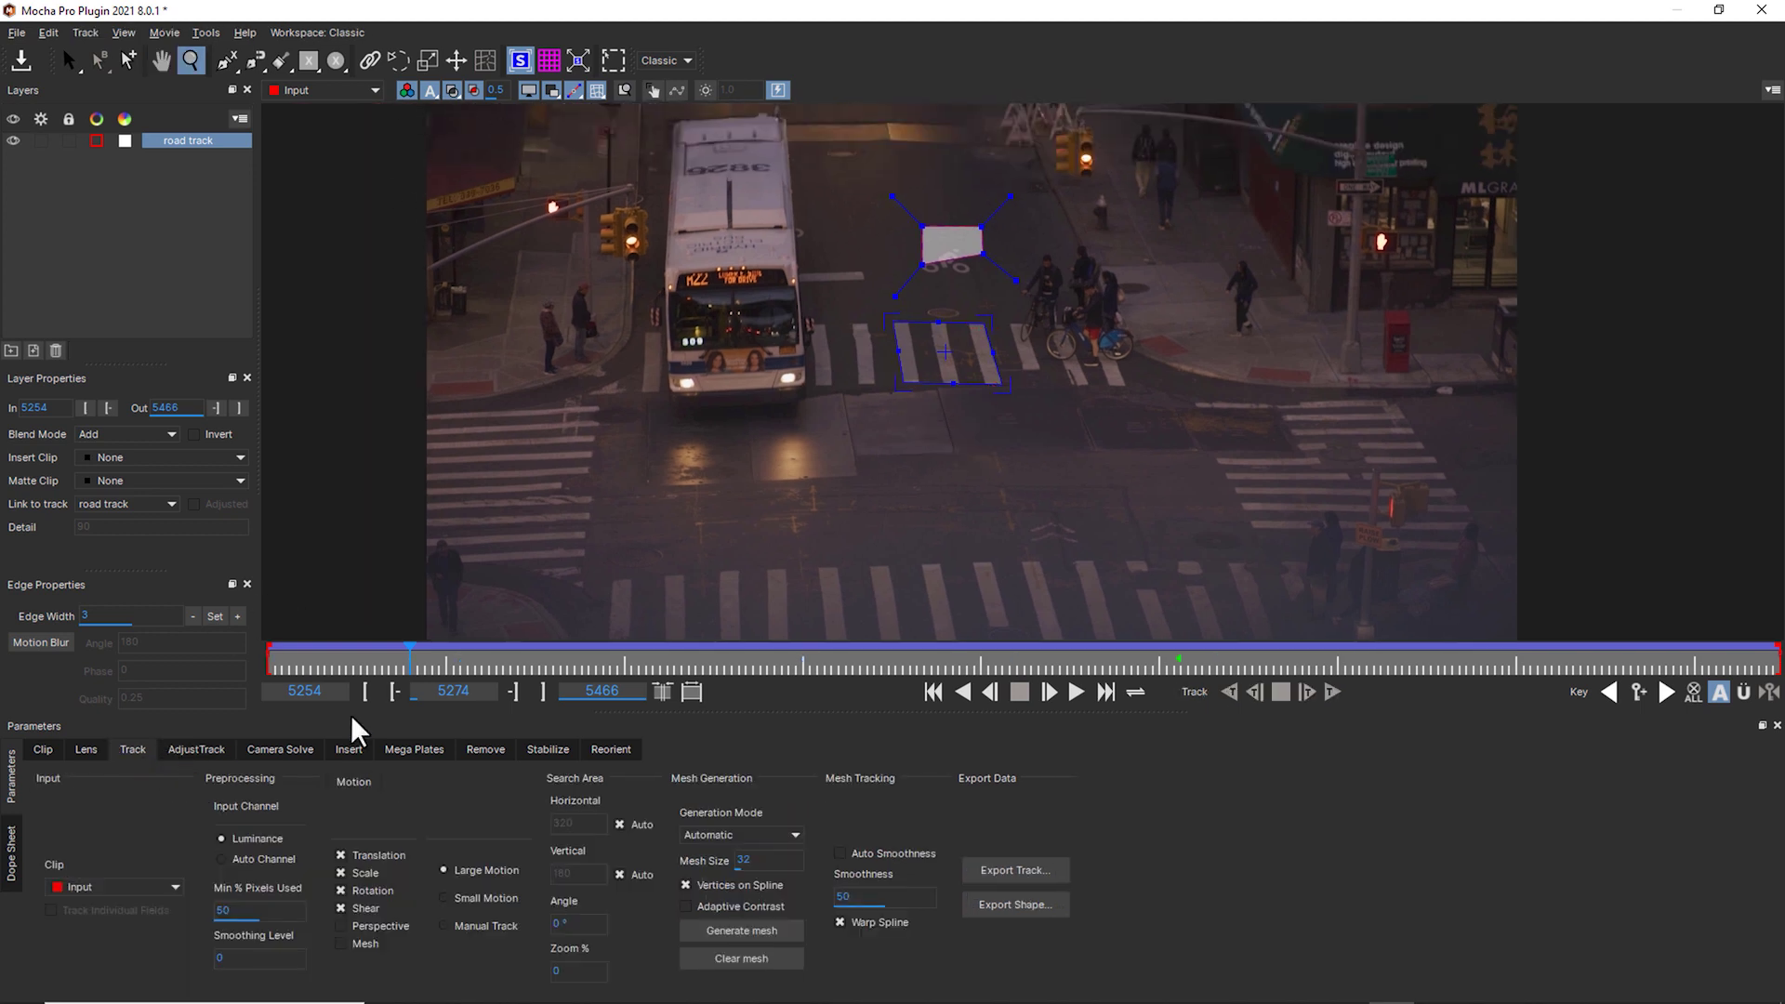
drag(414, 662, 153, 654)
key(t)
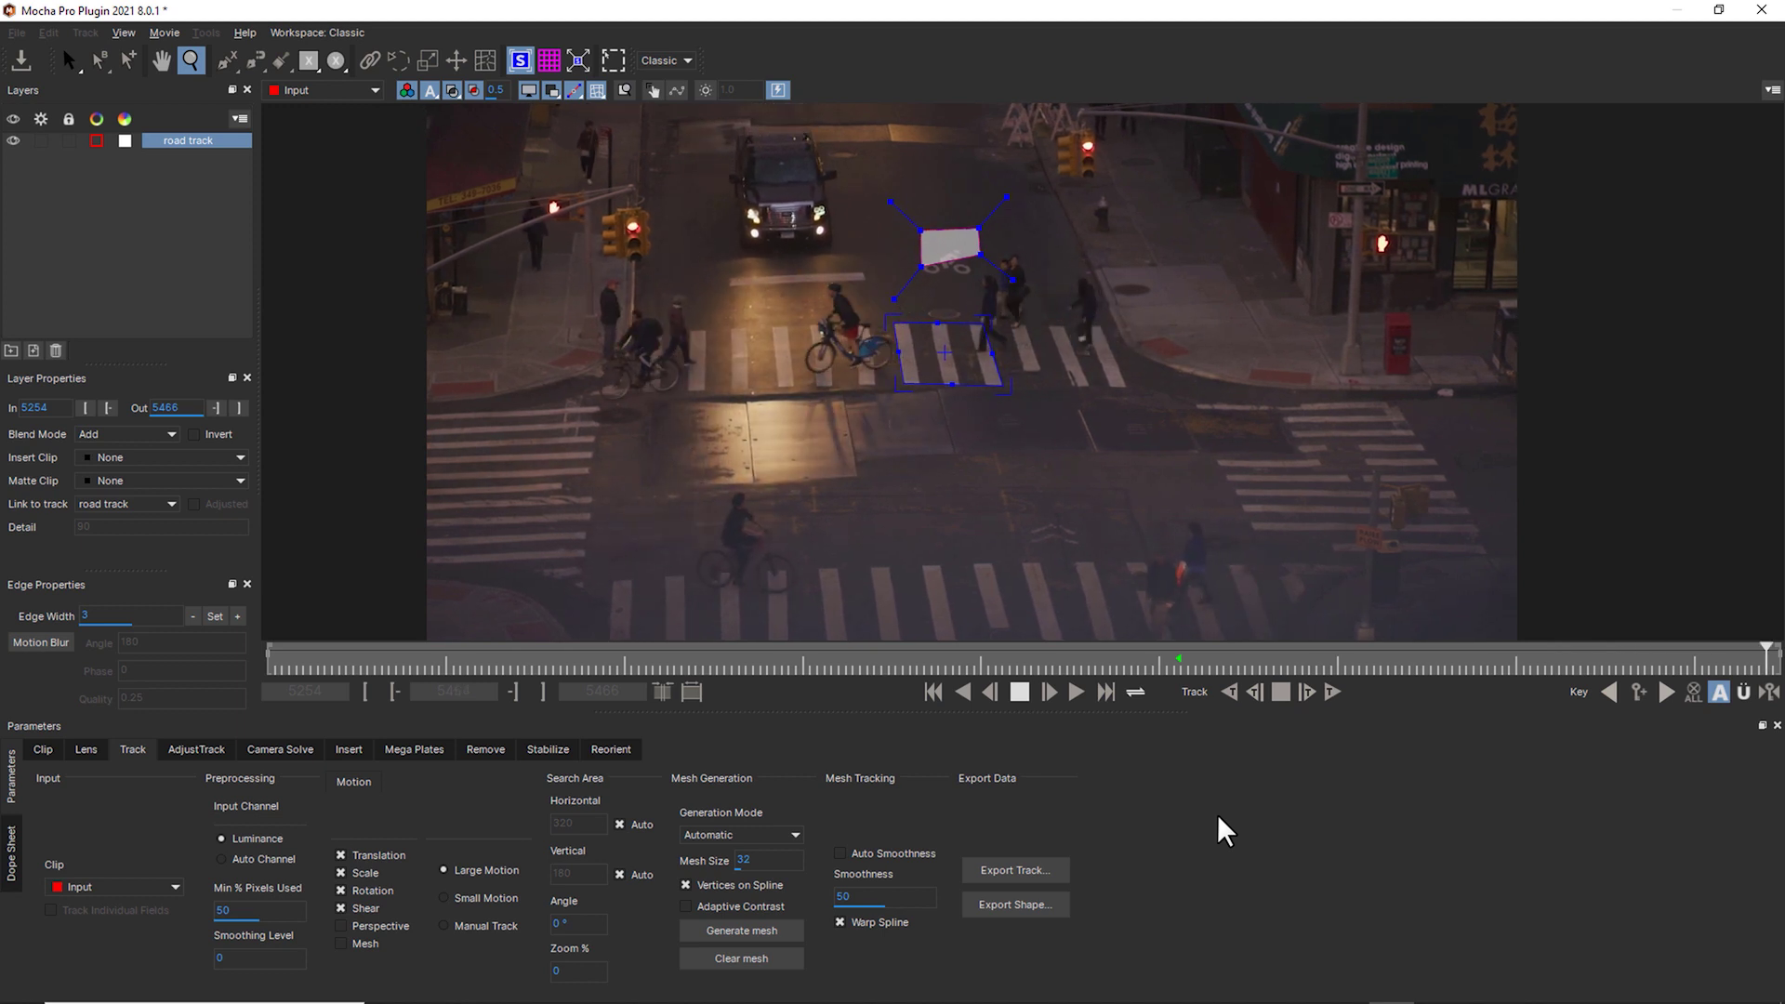
key(ctrl+b)
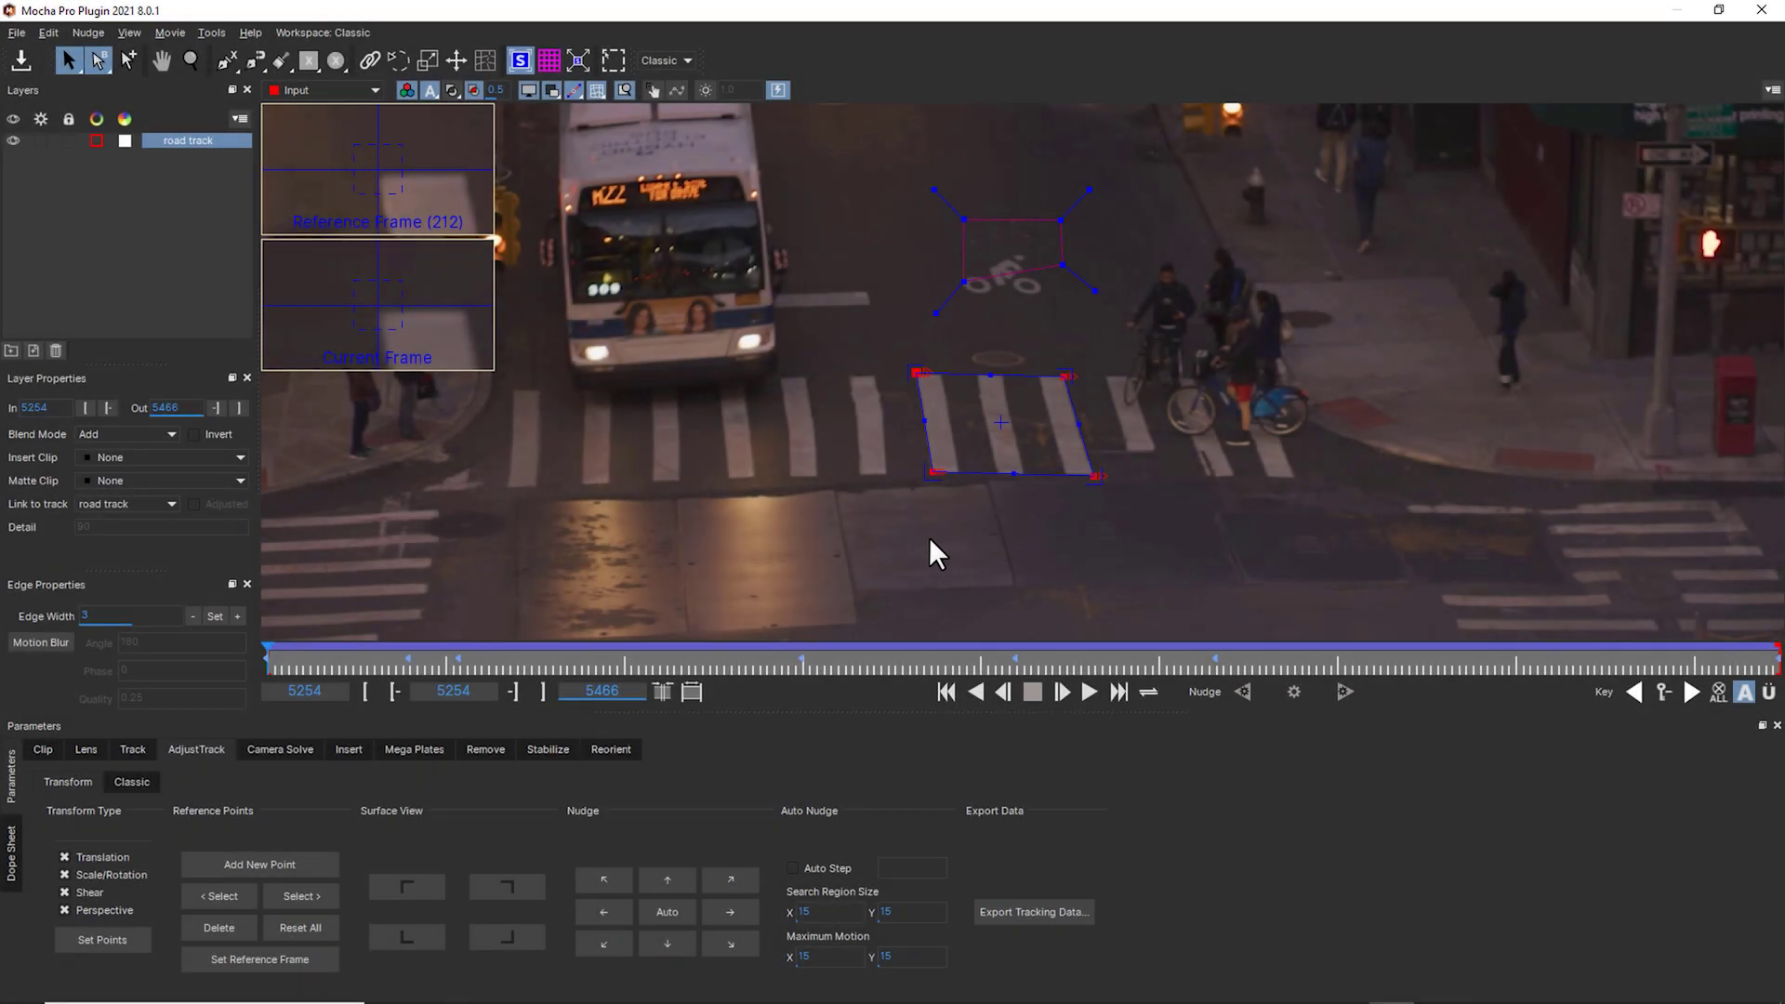
Check each corner close-up, then nudge the lower-right corner onto the crosswalk in the Lower Right view.
click(527, 887)
click(517, 935)
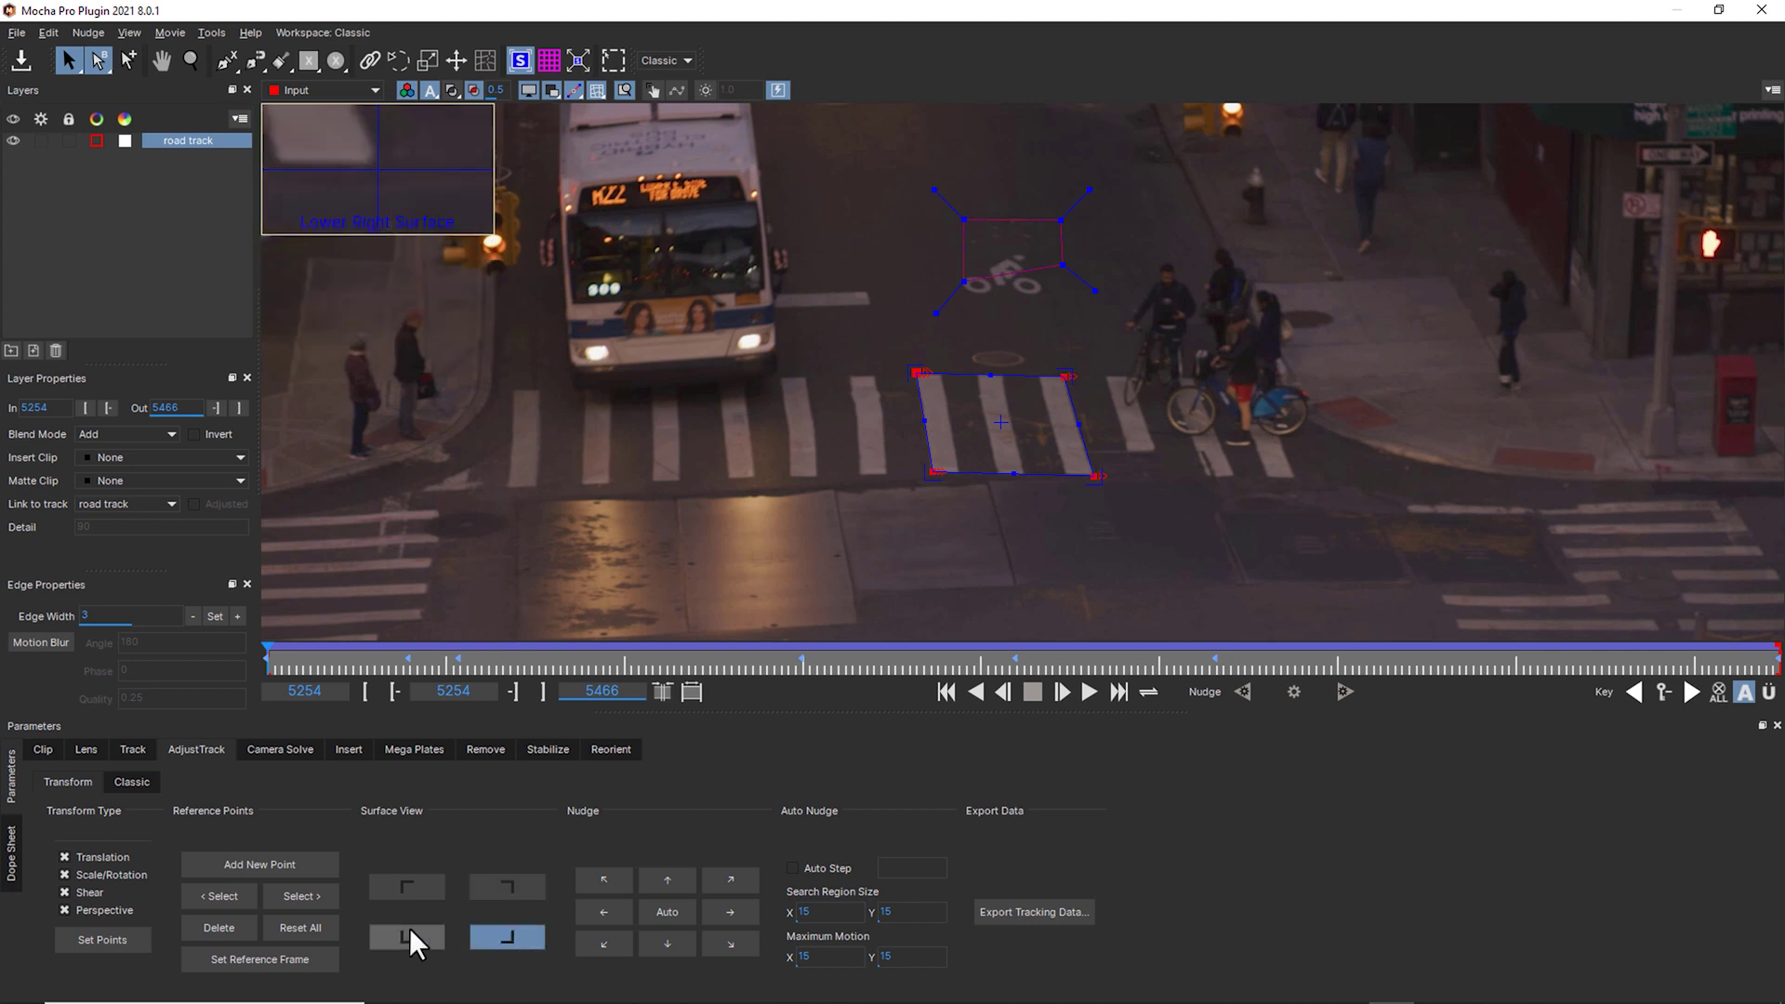
click(409, 930)
click(400, 883)
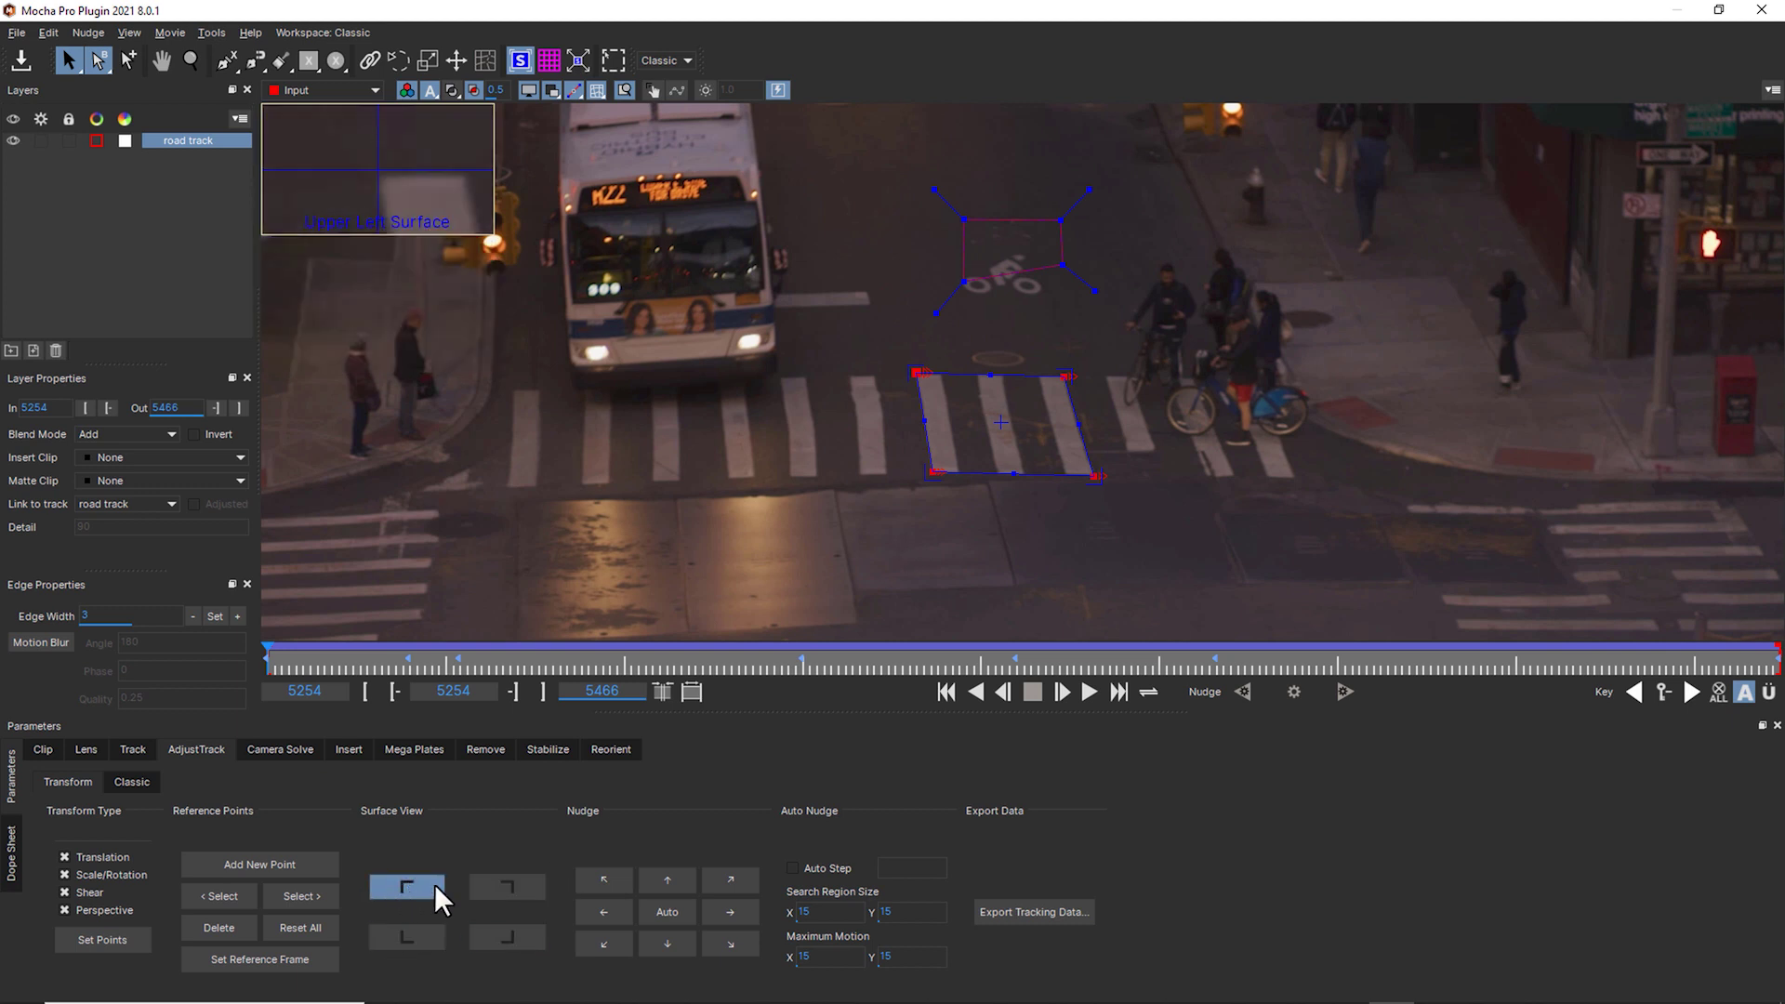
click(504, 888)
click(511, 937)
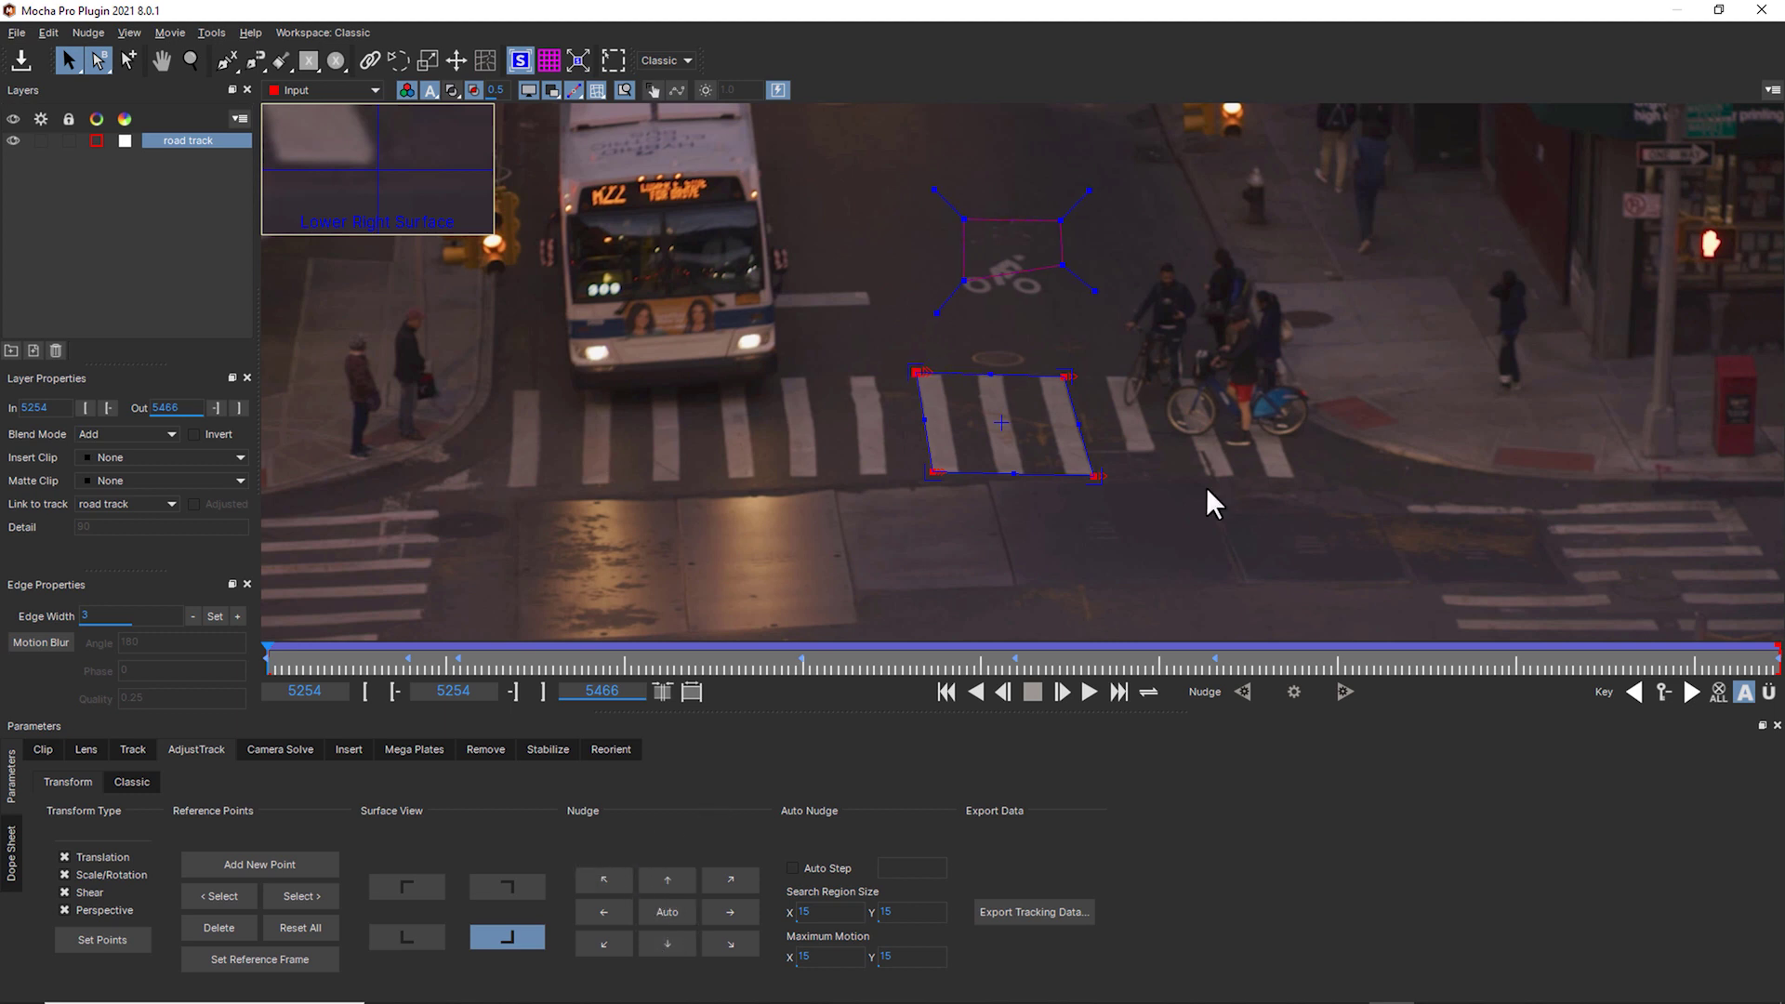
drag(1096, 471, 1096, 476)
From the Lower Right close-up, auto-nudge the lower-right point forward through the shot to frame 5464.
click(408, 933)
click(409, 891)
click(502, 891)
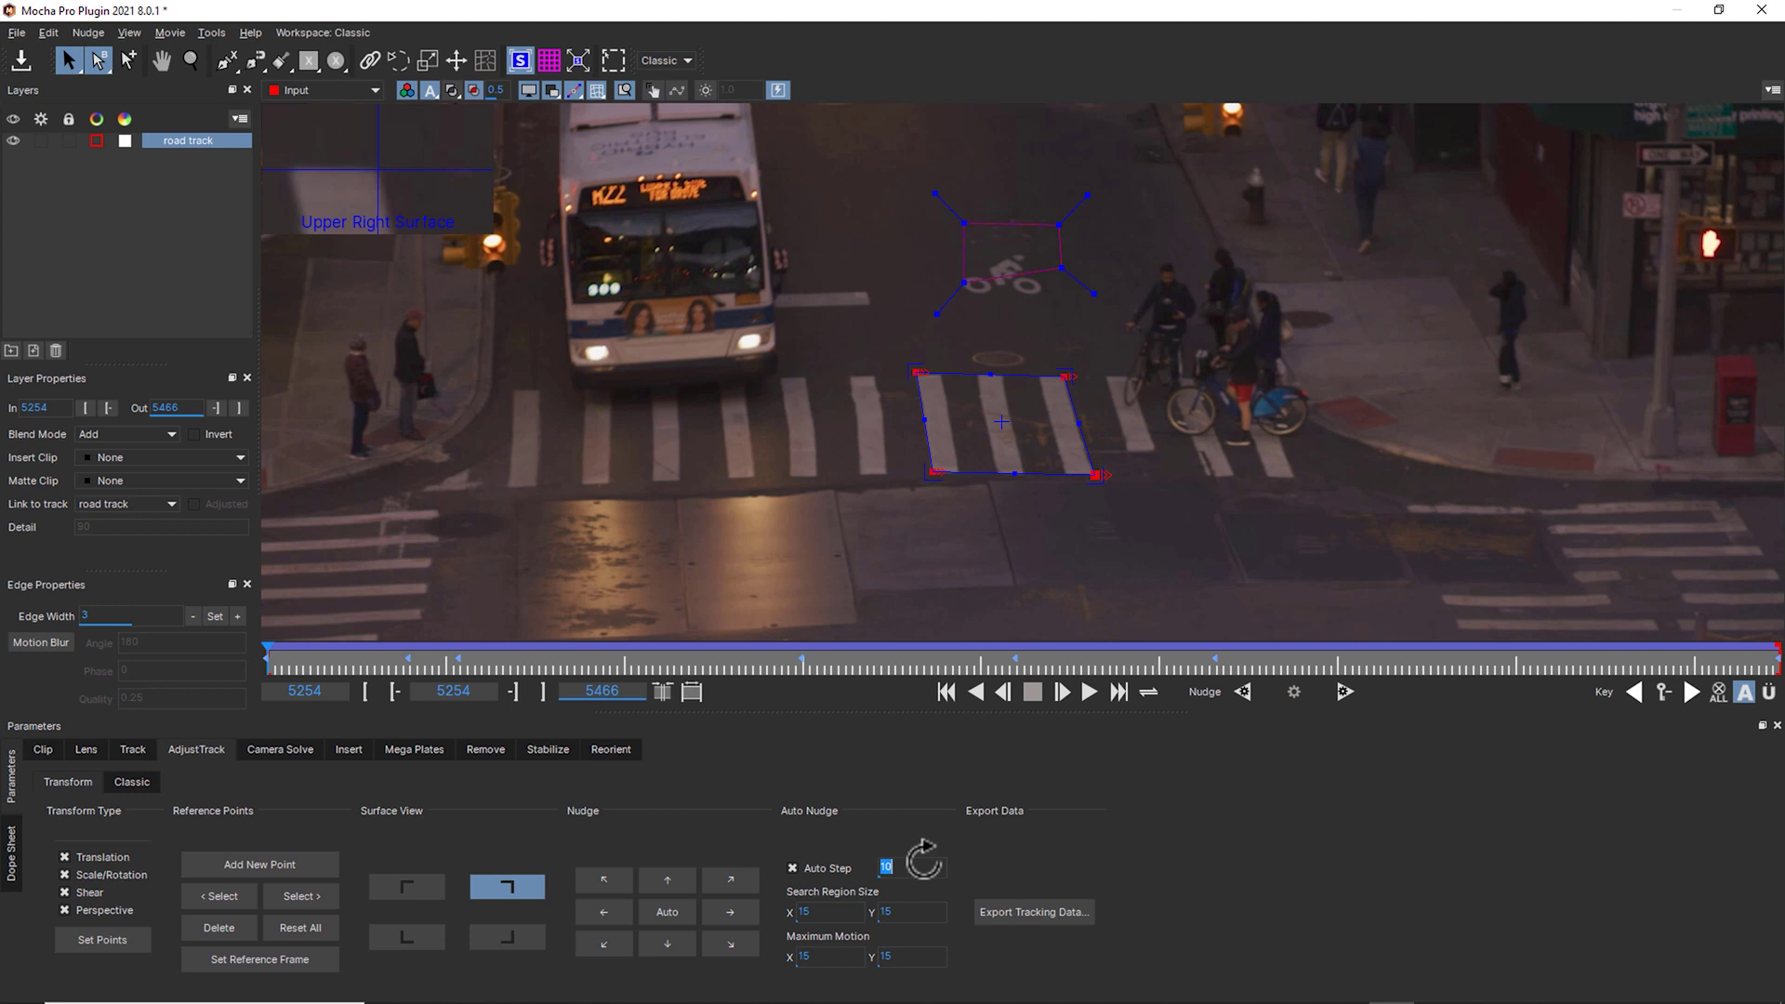
click(507, 937)
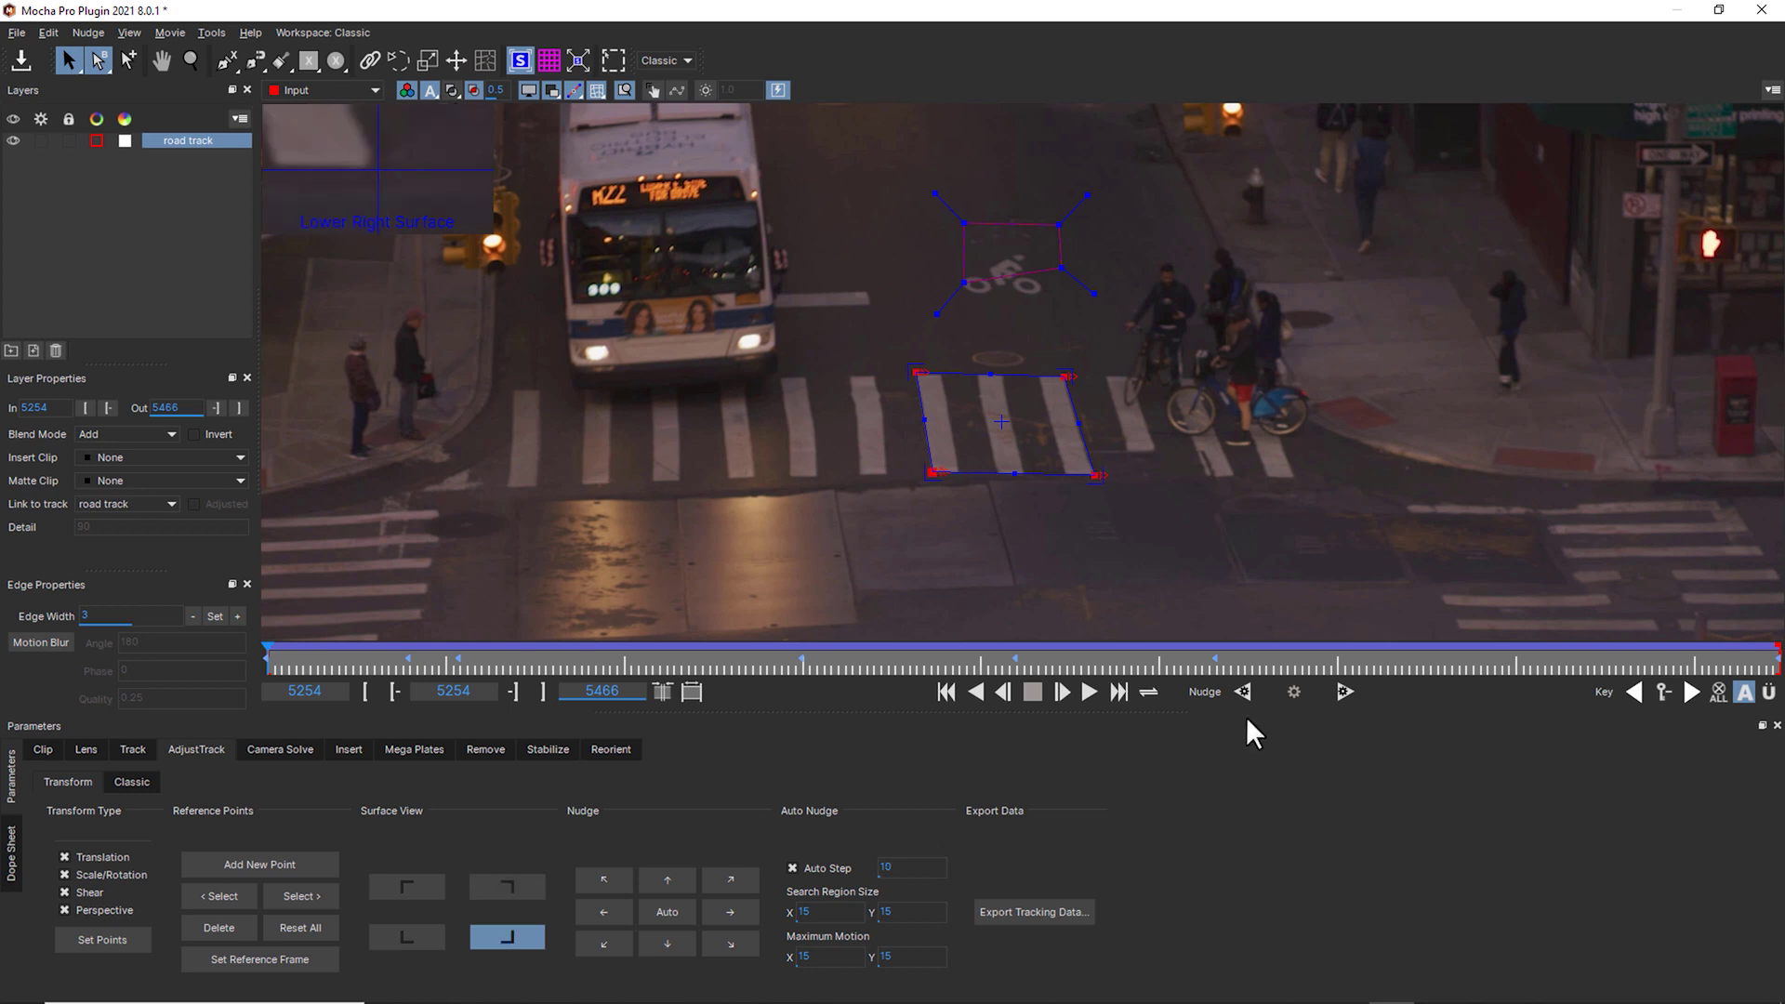
click(1342, 694)
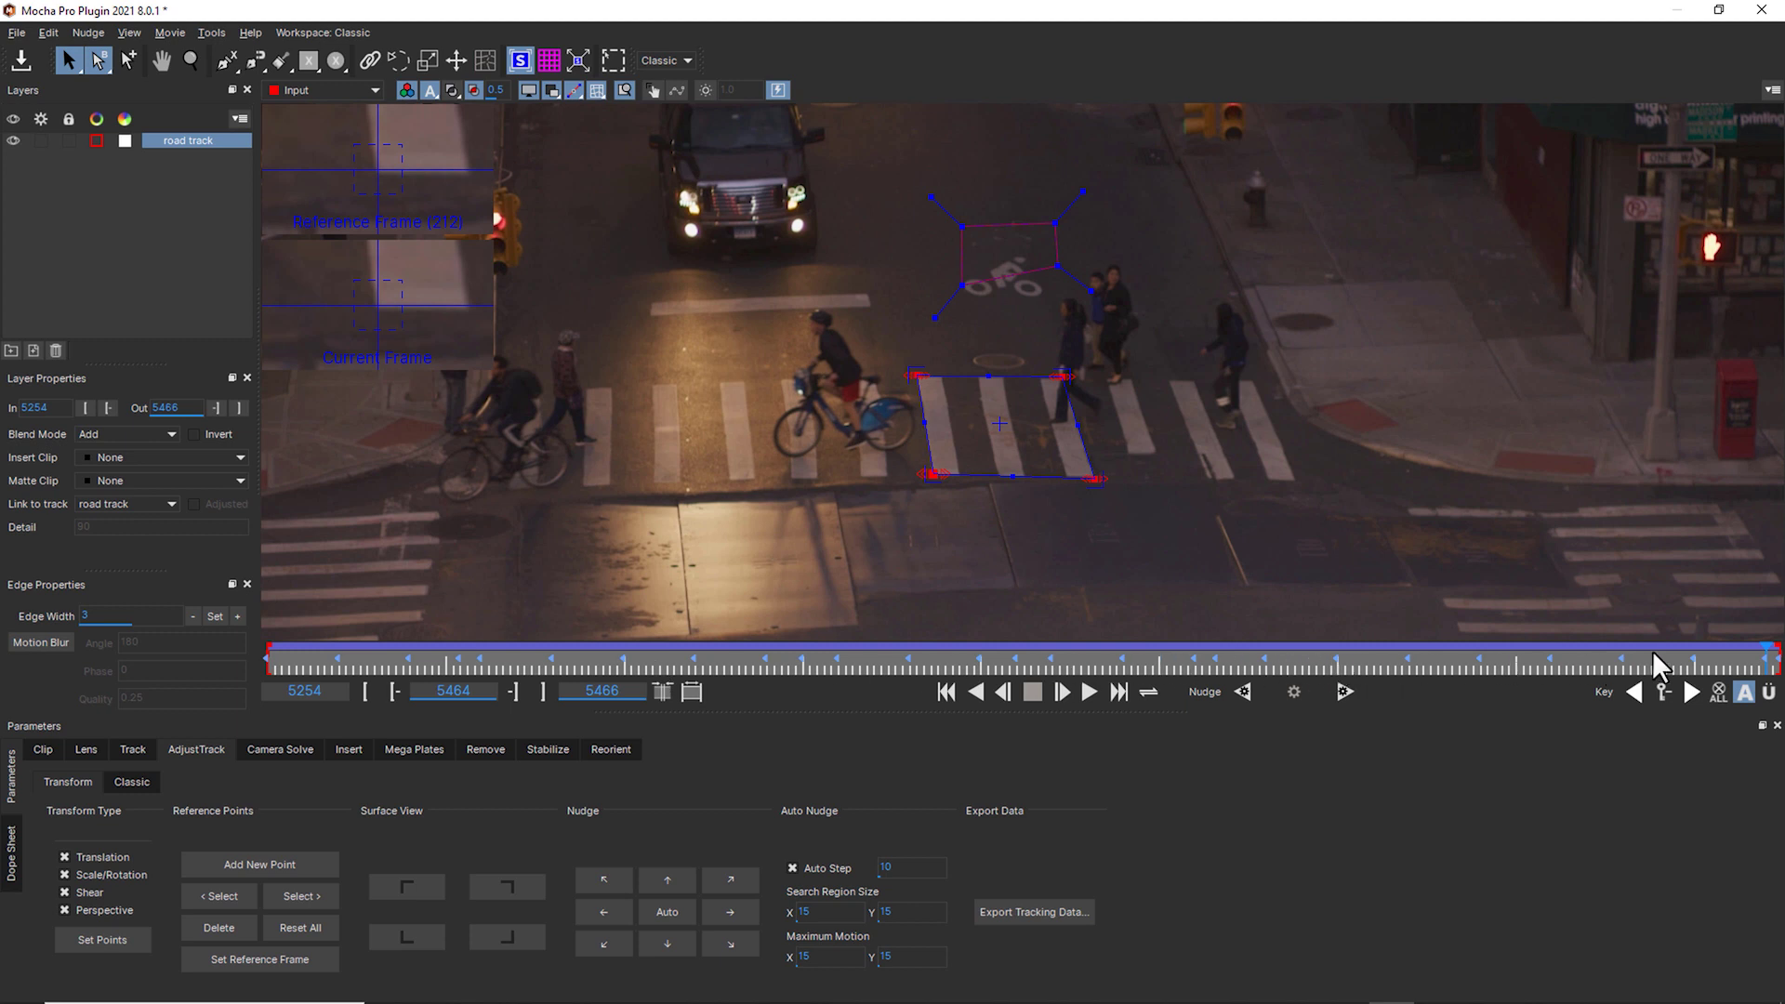
Jump back to the in point, frame 5254, to review the corrected crosswalk track.
key(Home)
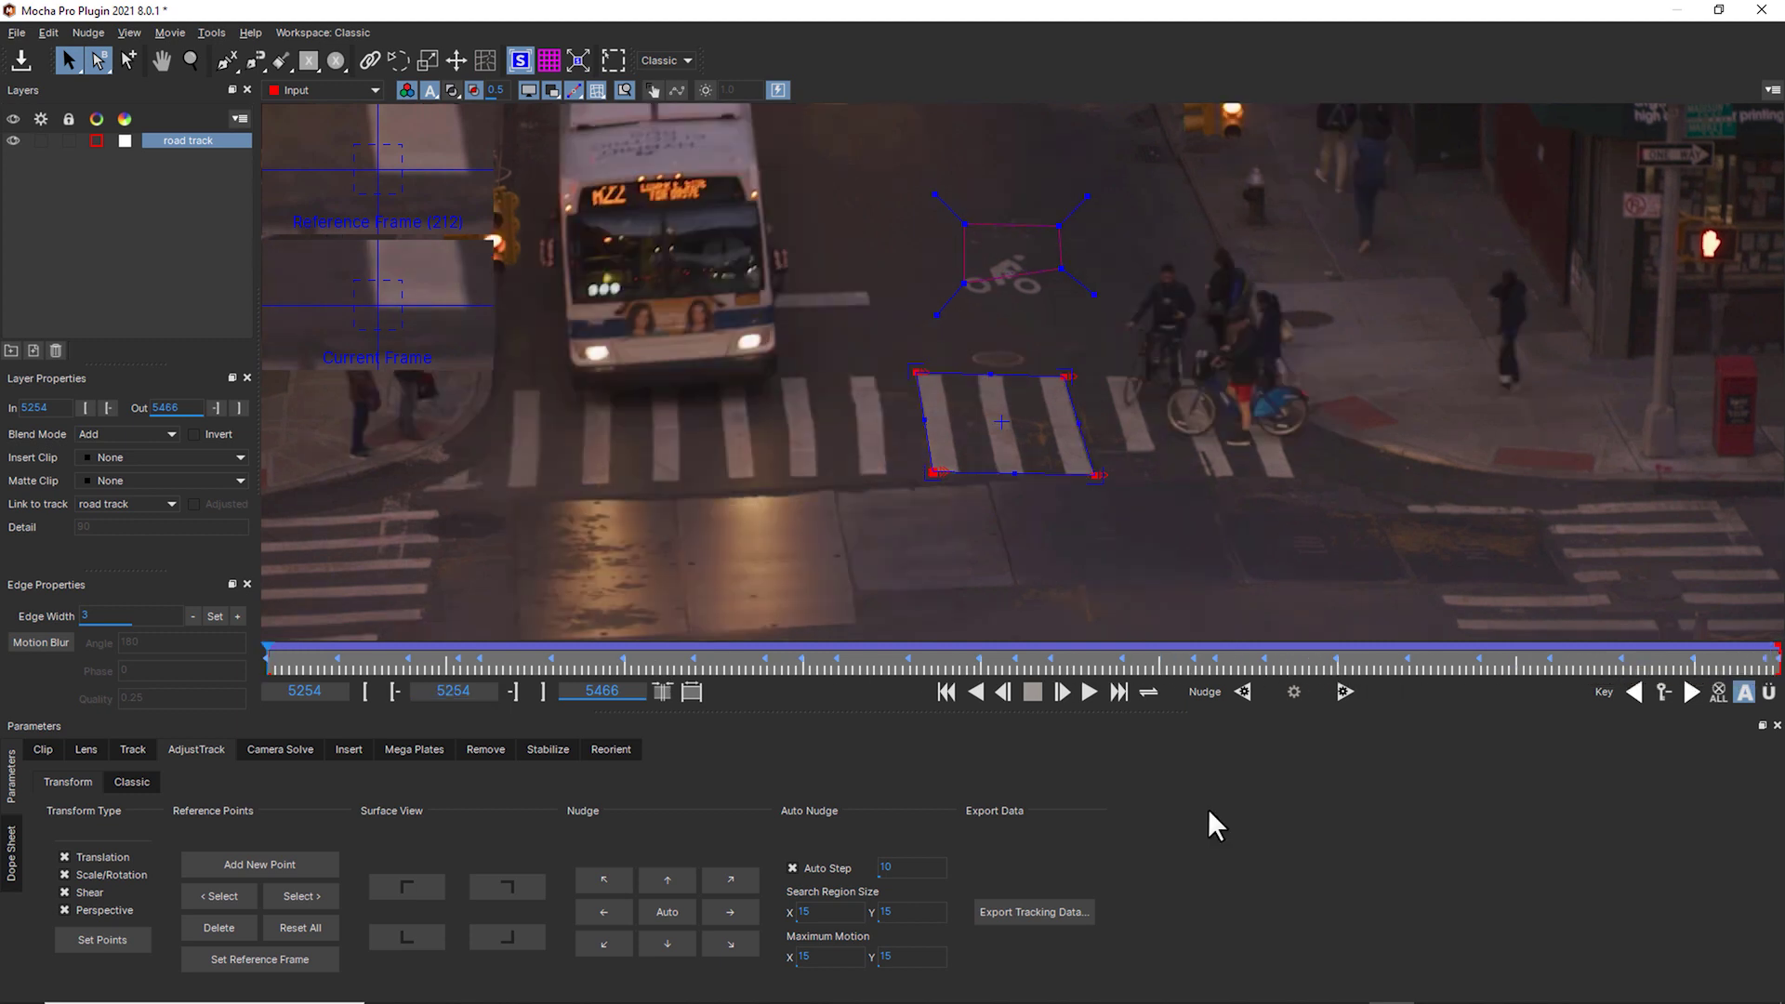